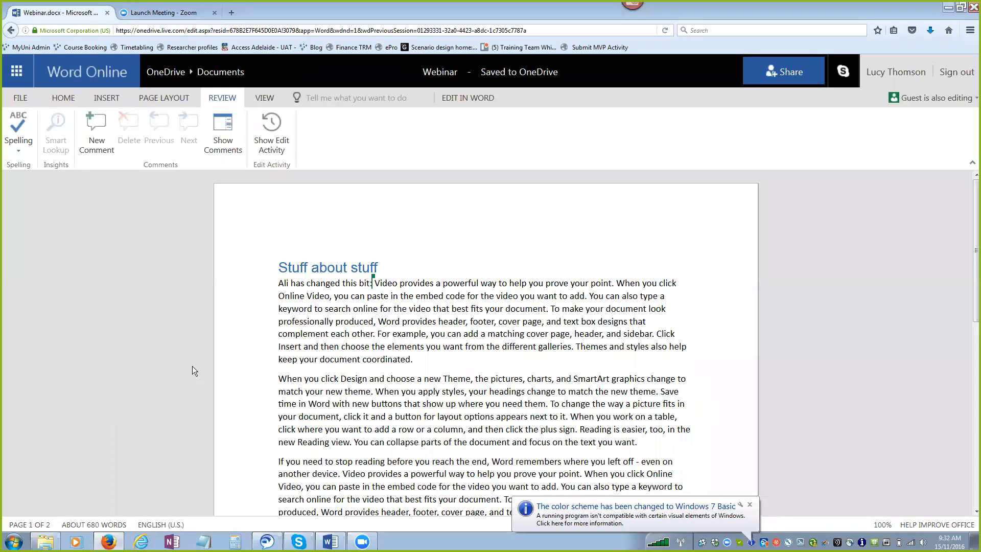
Dismiss the color scheme notification and show the edit activity history of the Webinar document
{"action": "left_click", "coordinate": [750, 505]}
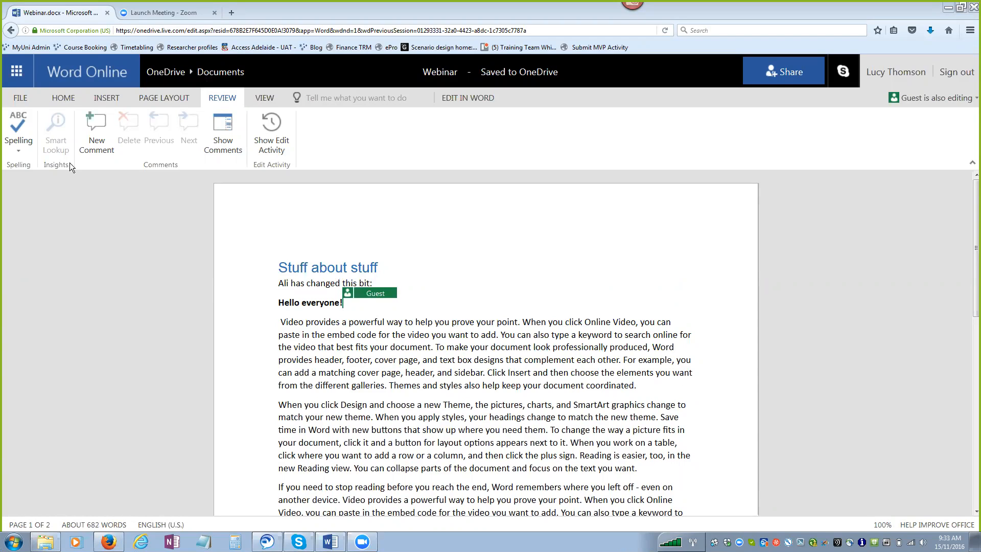
{"action": "left_click", "coordinate": [61, 98]}
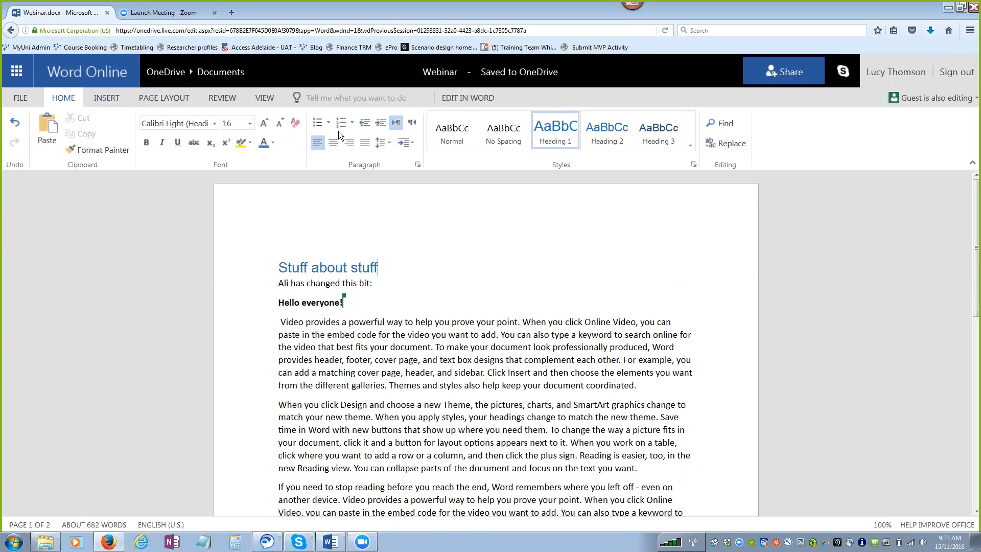
{"action": "left_click", "coordinate": [105, 97]}
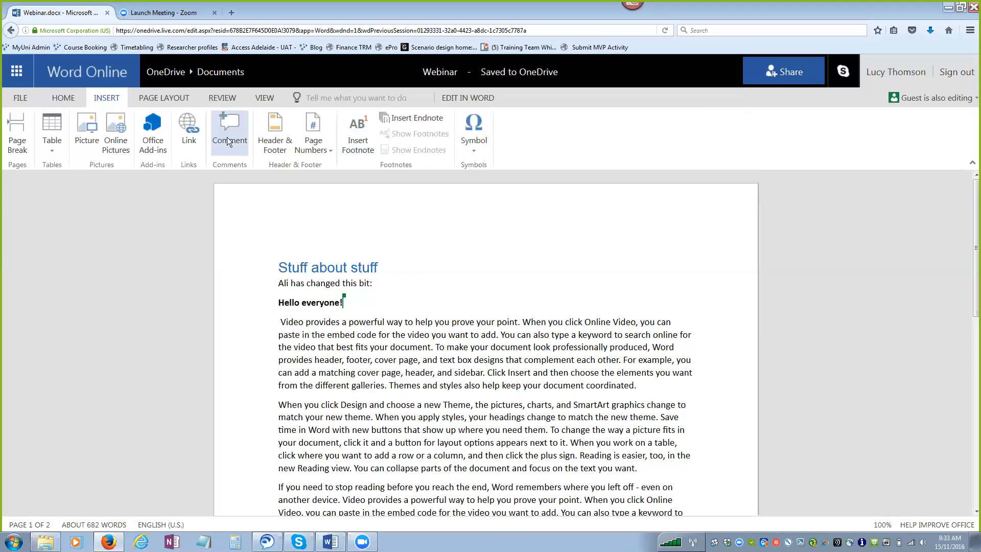
{"action": "left_click", "coordinate": [164, 96]}
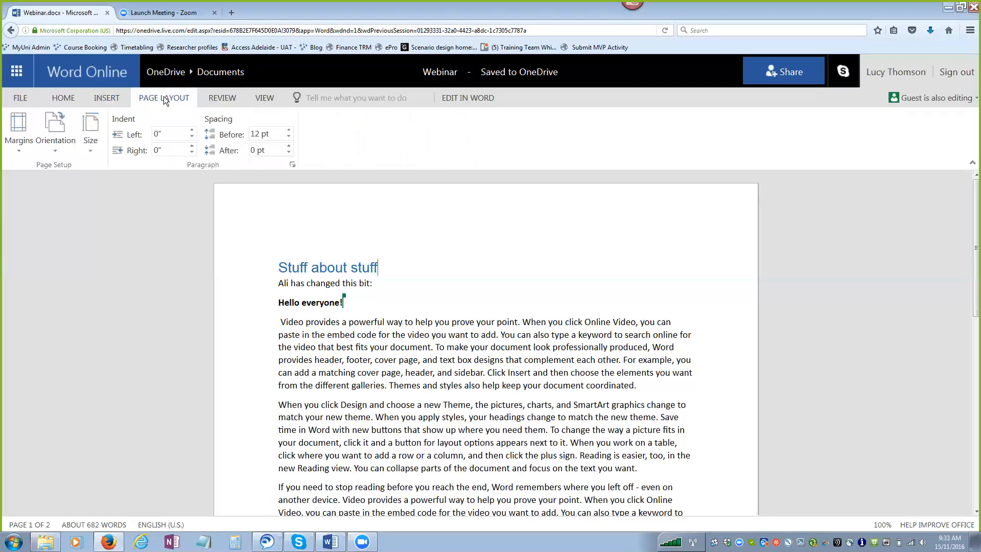
{"action": "left_click", "coordinate": [230, 98]}
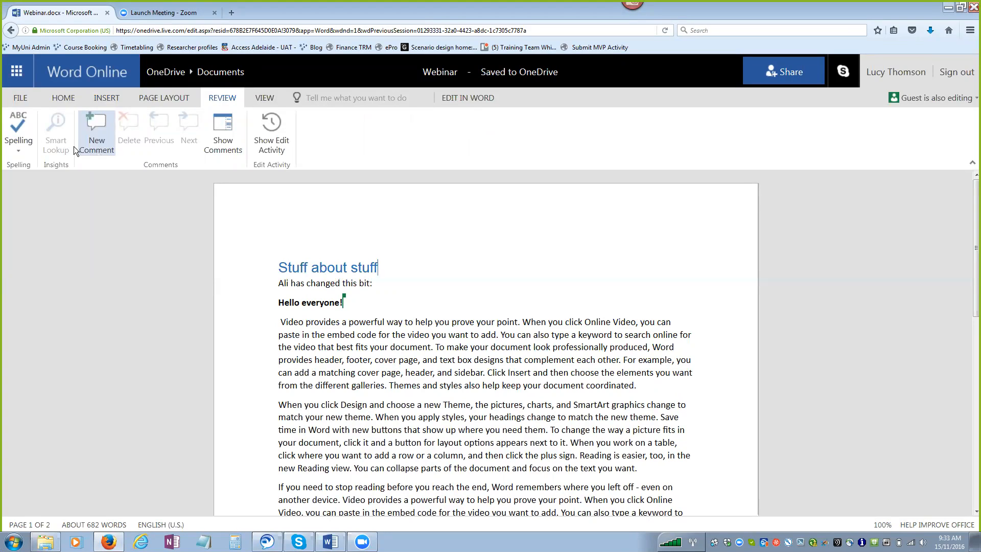
{"action": "left_click", "coordinate": [277, 133]}
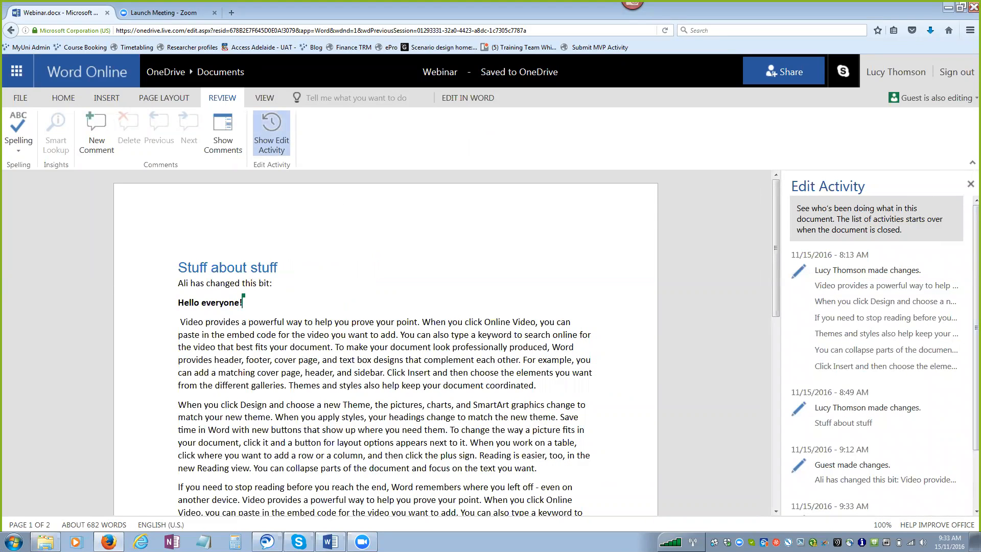
{"action": "left_click", "coordinate": [977, 511]}
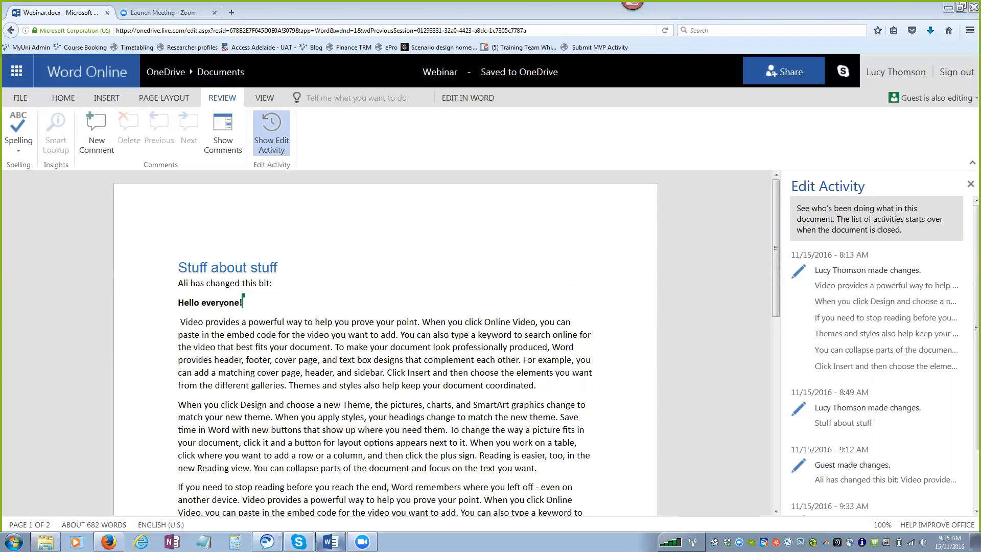
Switch to track changes.docx in desktop Word and look through its text
{"action": "left_click", "coordinate": [330, 542]}
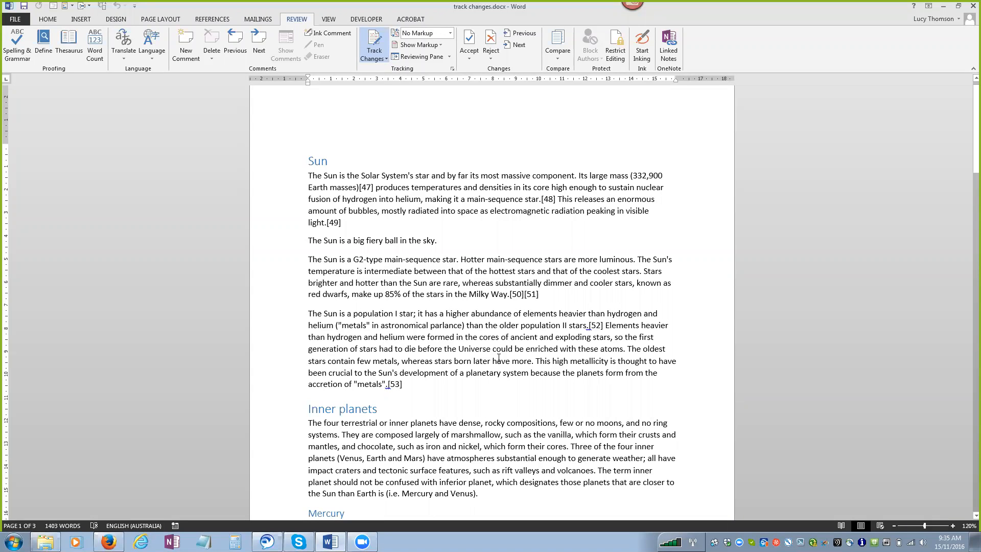
{"action": "scroll", "coordinate": [499, 358], "scroll_direction": "down", "scroll_amount": 1}
{"action": "scroll", "coordinate": [490, 348], "scroll_direction": "down", "scroll_amount": 2}
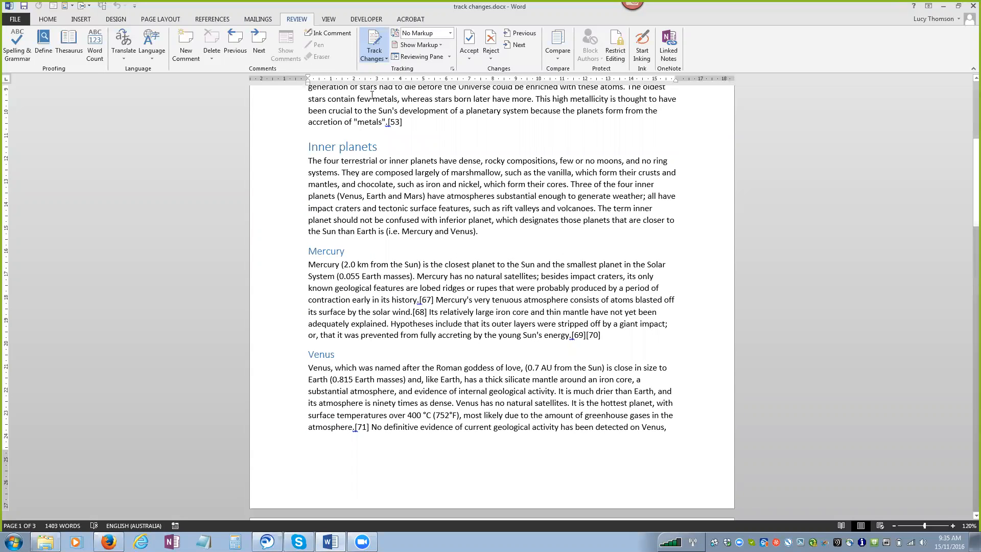
{"action": "left_click", "coordinate": [374, 45]}
{"action": "scroll", "coordinate": [496, 302], "scroll_direction": "down", "scroll_amount": 2}
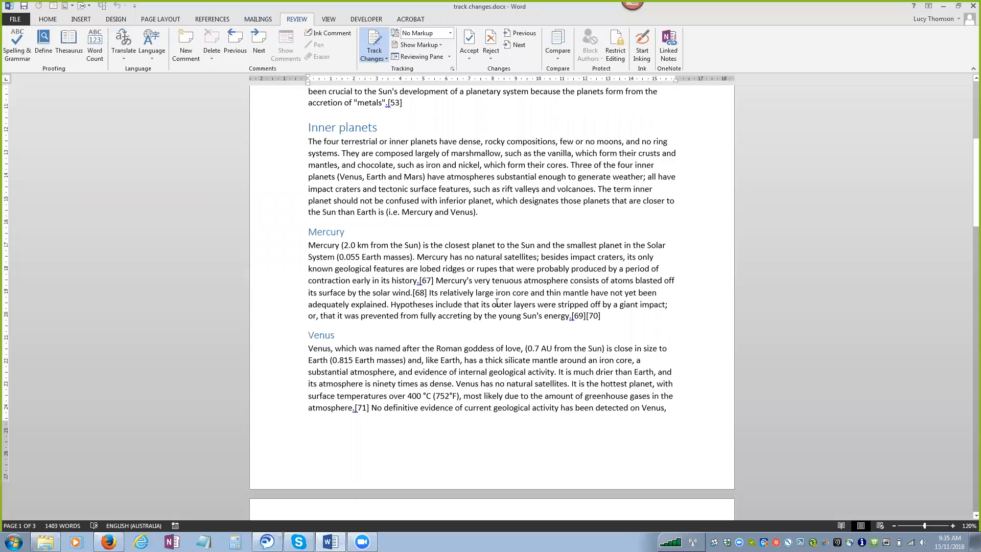
{"action": "scroll", "coordinate": [496, 302], "scroll_direction": "up", "scroll_amount": 3}
{"action": "scroll", "coordinate": [453, 37], "scroll_direction": "up", "scroll_amount": 7}
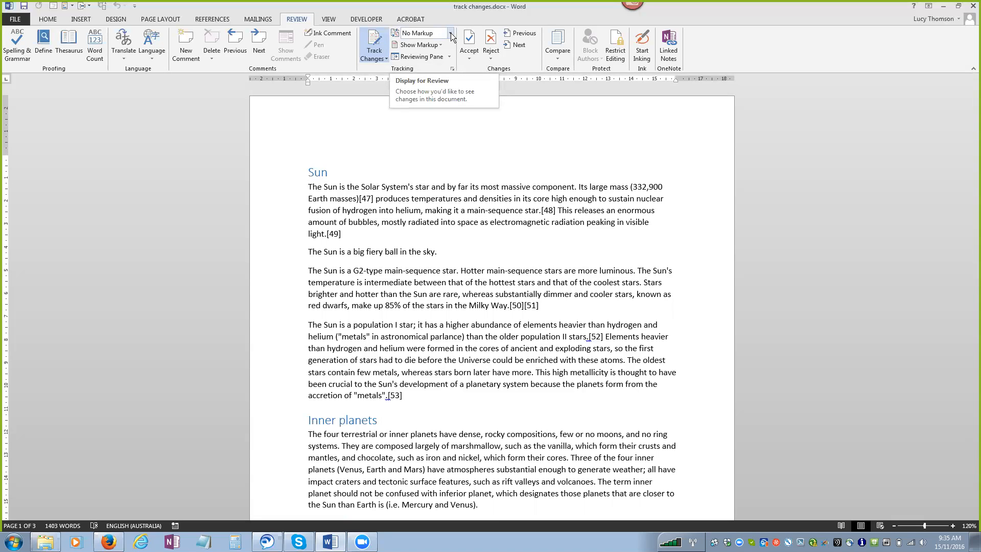
Display the document's Original version, then return to No Markup to compare the Sun section
{"action": "left_click", "coordinate": [451, 34]}
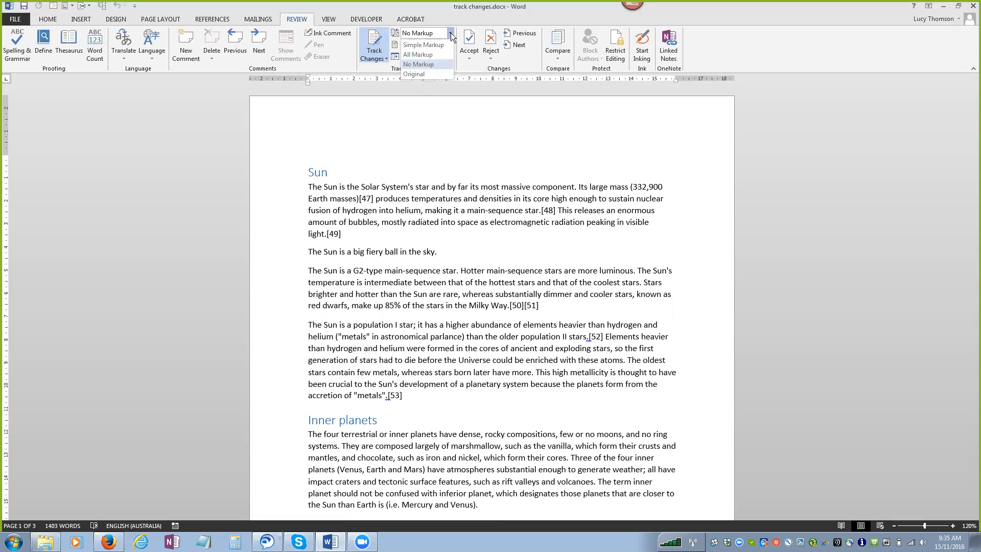
{"action": "left_click", "coordinate": [428, 74]}
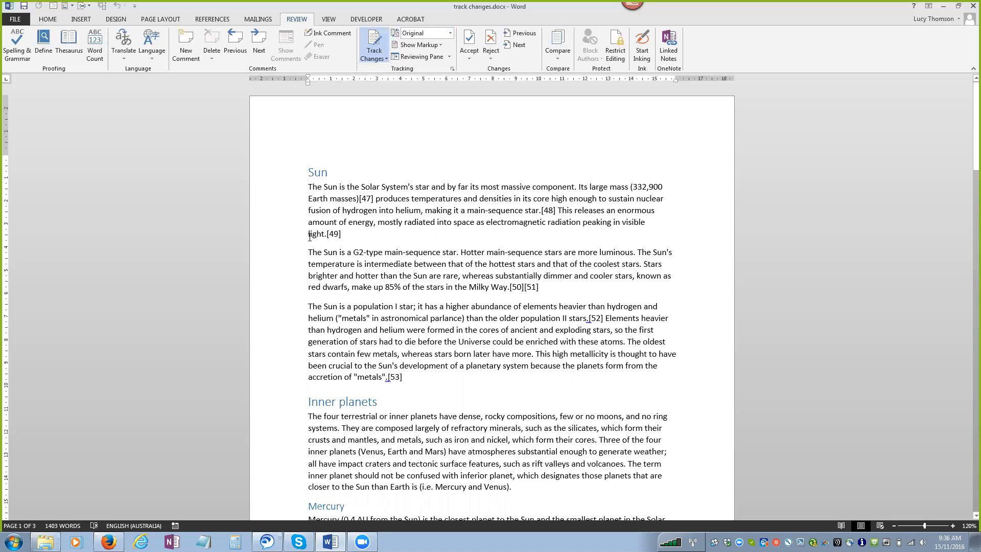
{"action": "left_click", "coordinate": [450, 33]}
{"action": "left_click", "coordinate": [436, 63]}
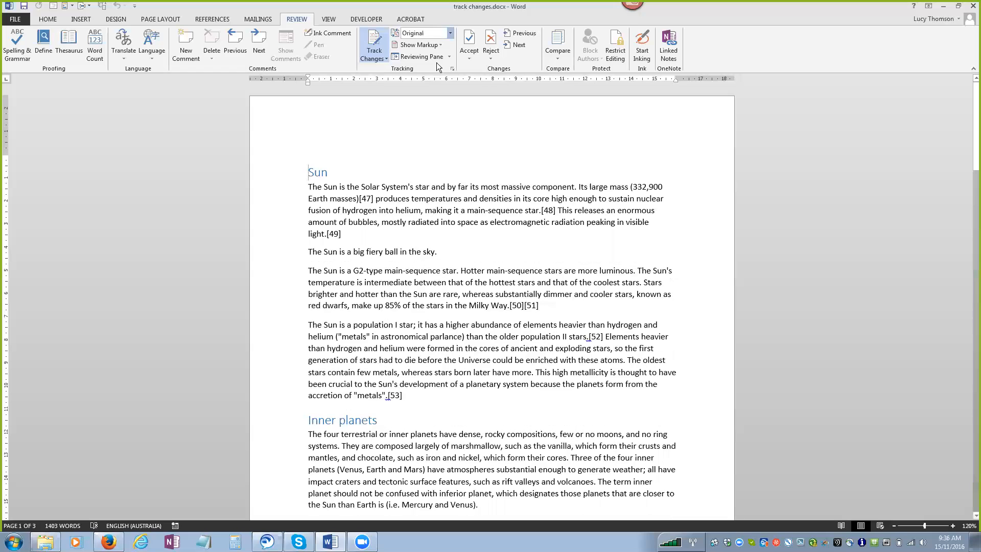
{"action": "left_click_drag", "start_coordinate": [303, 252], "coordinate": [401, 223]}
{"action": "triple_click", "coordinate": [445, 248]}
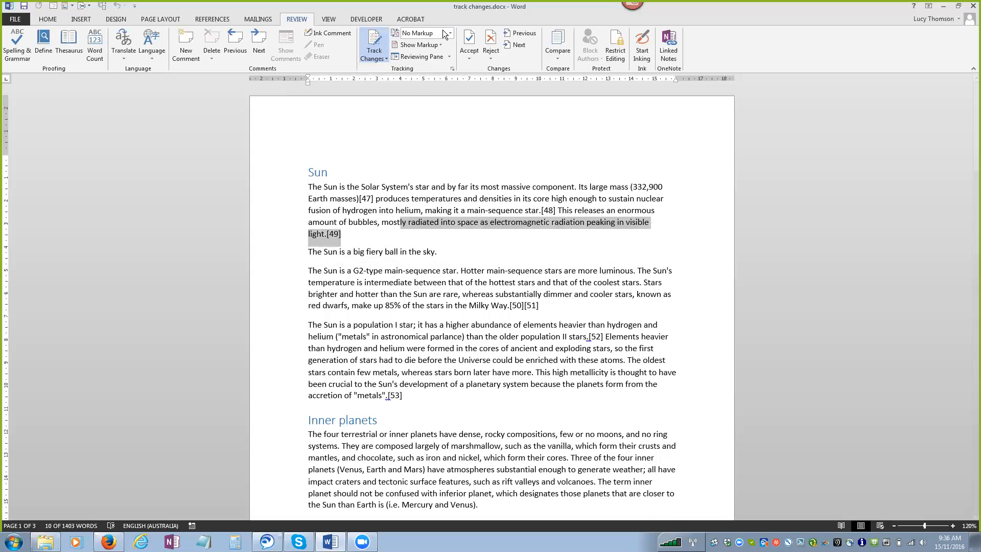
{"action": "left_click", "coordinate": [436, 169]}
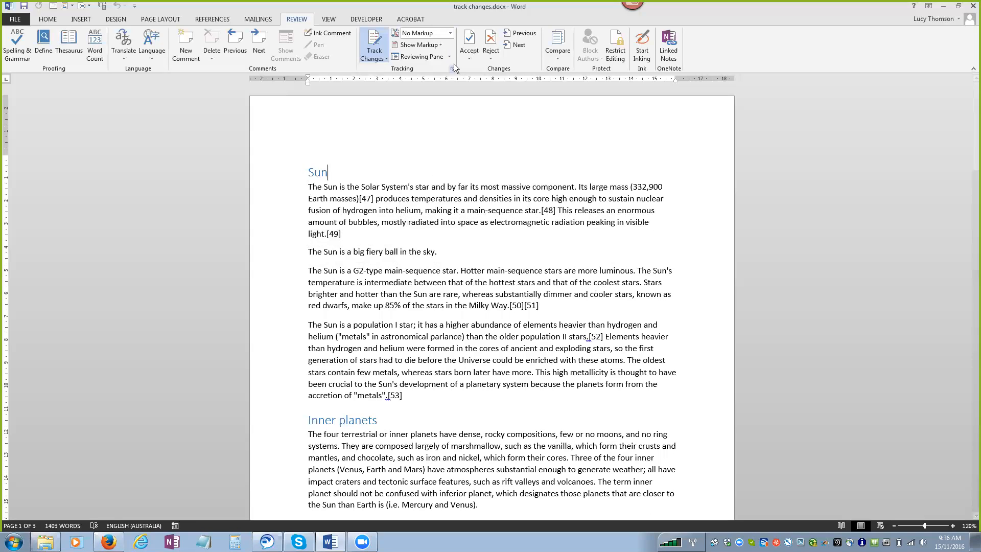
Display the document in Simple Markup and examine the change bars and comments through to the Outer planets section
{"action": "left_click", "coordinate": [453, 36]}
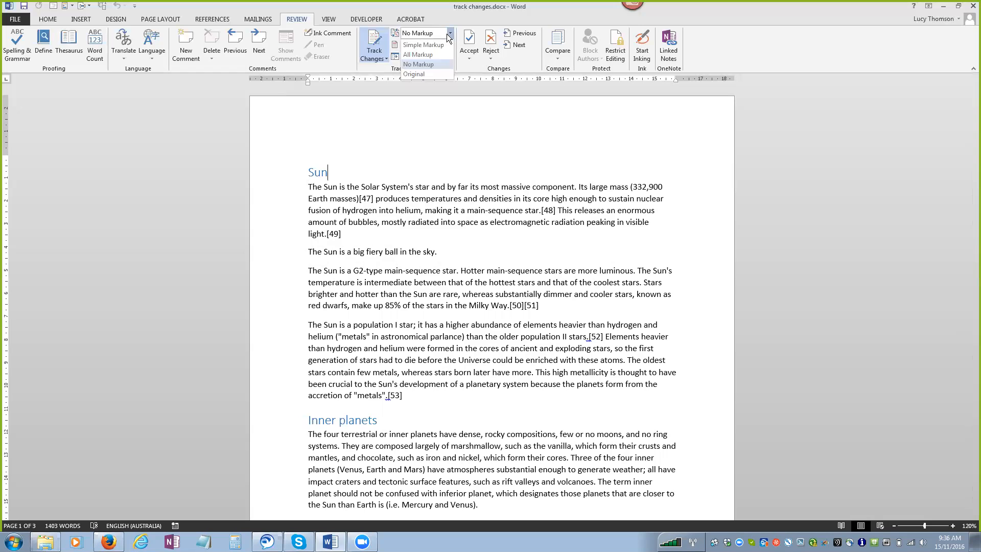
{"action": "left_click", "coordinate": [440, 42]}
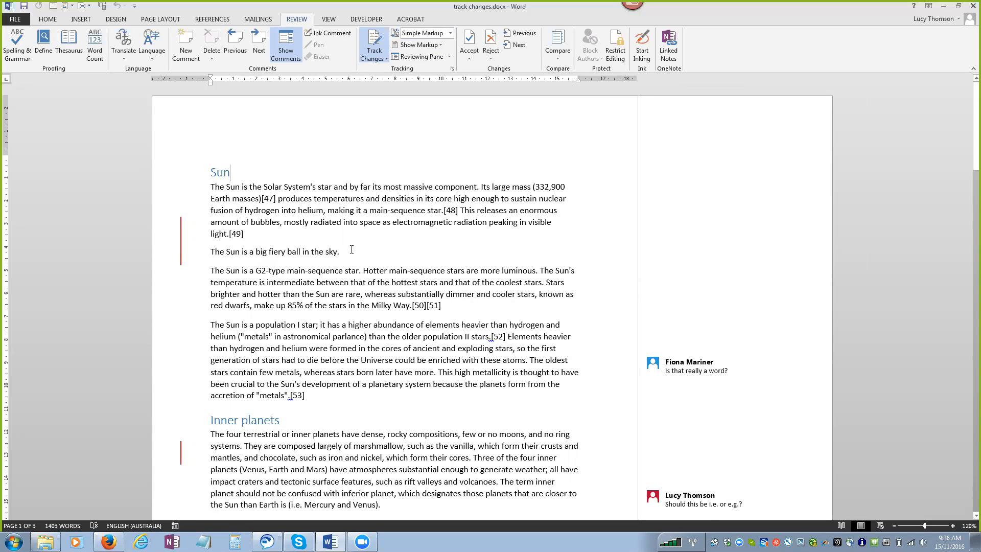
{"action": "scroll", "coordinate": [352, 251], "scroll_direction": "down", "scroll_amount": 1}
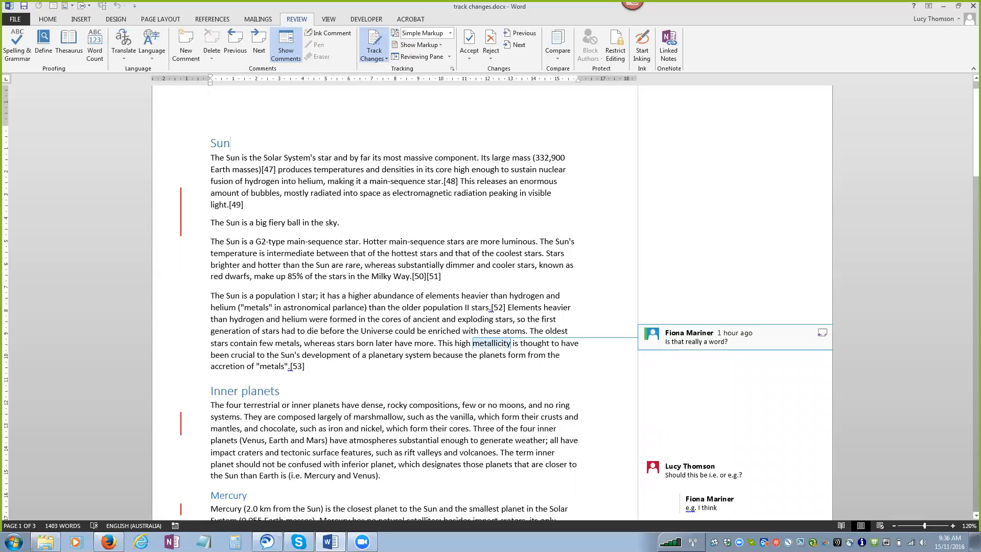
{"action": "scroll", "coordinate": [653, 384], "scroll_direction": "down", "scroll_amount": 2}
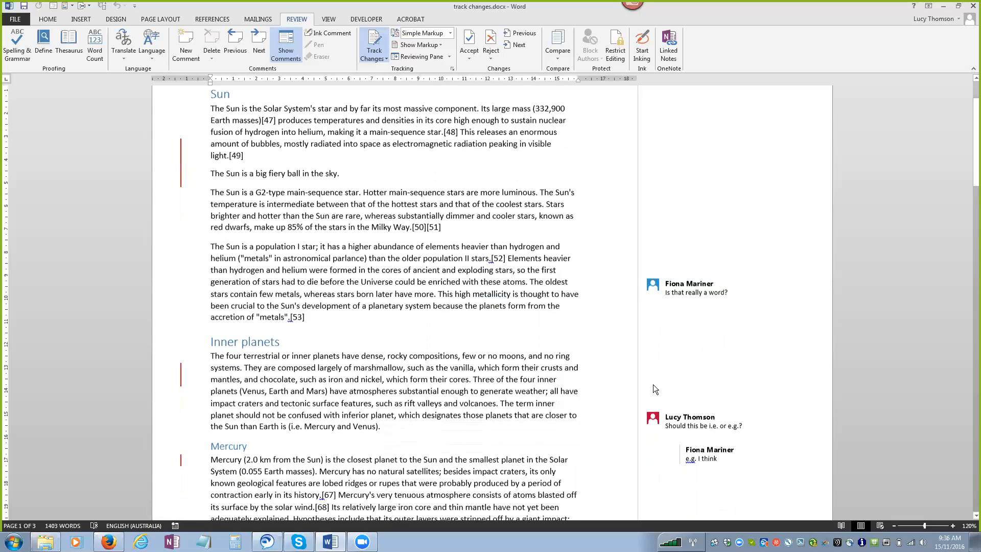
{"action": "scroll", "coordinate": [653, 384], "scroll_direction": "down", "scroll_amount": 1}
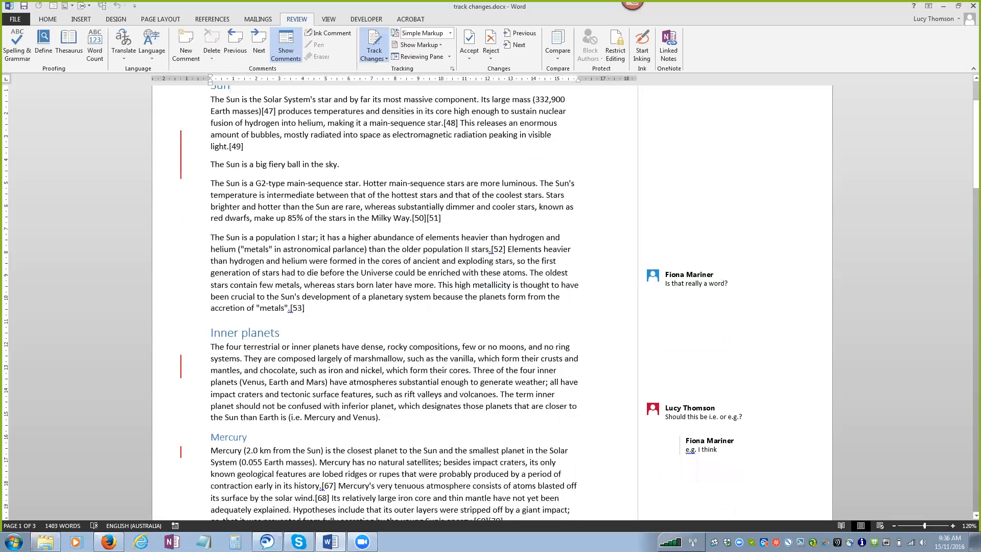
{"action": "scroll", "coordinate": [653, 385], "scroll_direction": "down", "scroll_amount": 1}
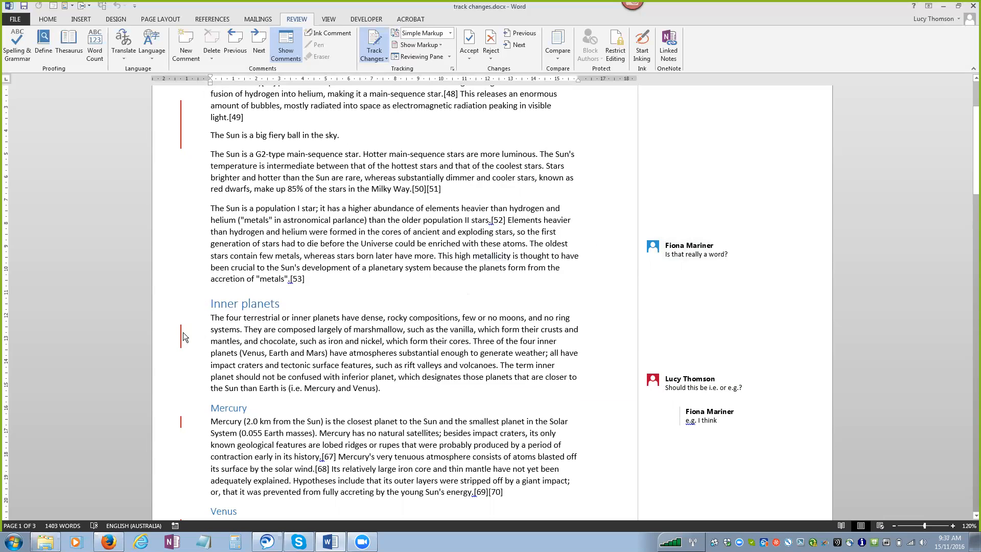
{"action": "scroll", "coordinate": [251, 331], "scroll_direction": "down", "scroll_amount": 3}
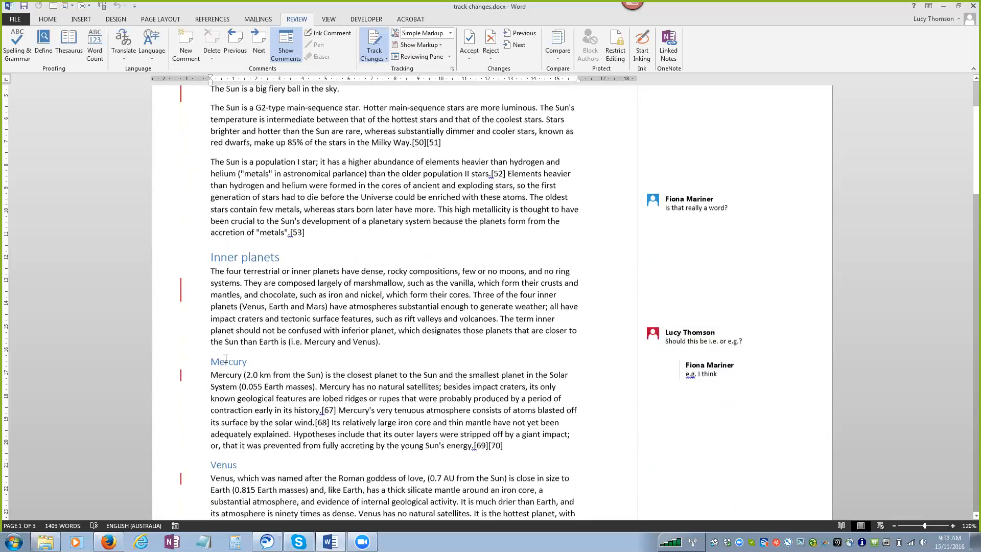
{"action": "scroll", "coordinate": [230, 364], "scroll_direction": "down", "scroll_amount": 6}
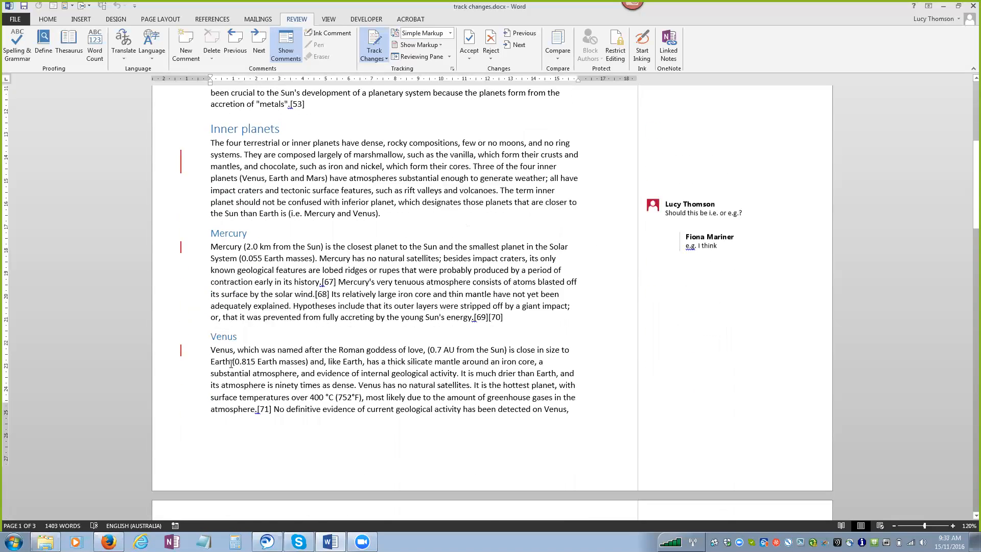
{"action": "scroll", "coordinate": [420, 207], "scroll_direction": "down", "scroll_amount": 7}
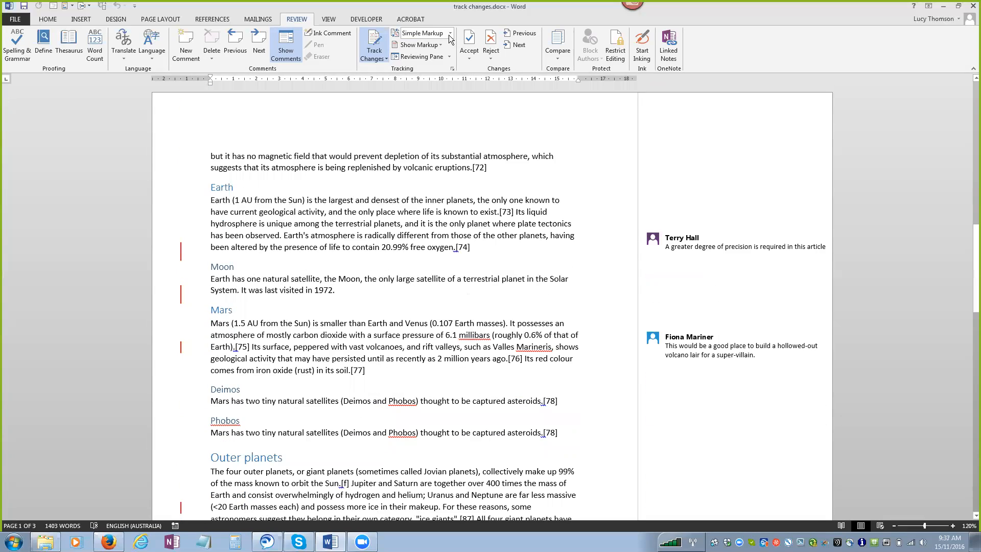
Display the document in All Markup and examine the tracked insertions, deletions and comments
{"action": "left_click", "coordinate": [450, 34]}
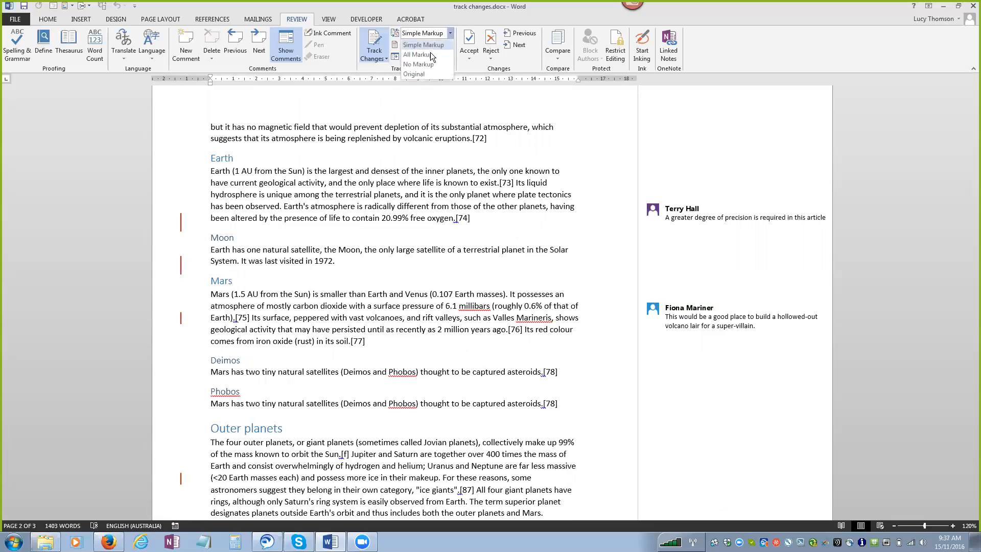
{"action": "left_click", "coordinate": [430, 54]}
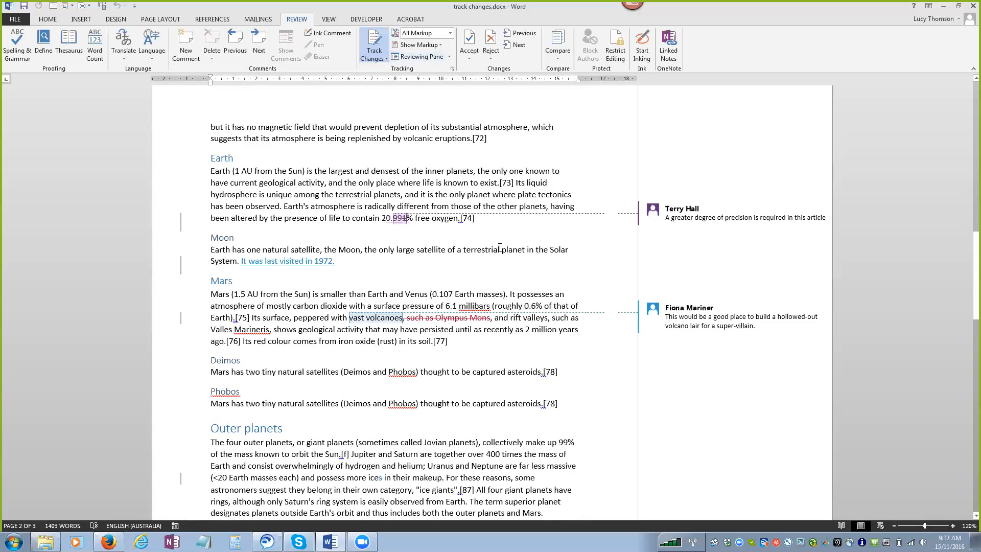
{"action": "scroll", "coordinate": [499, 245], "scroll_direction": "up", "scroll_amount": 10}
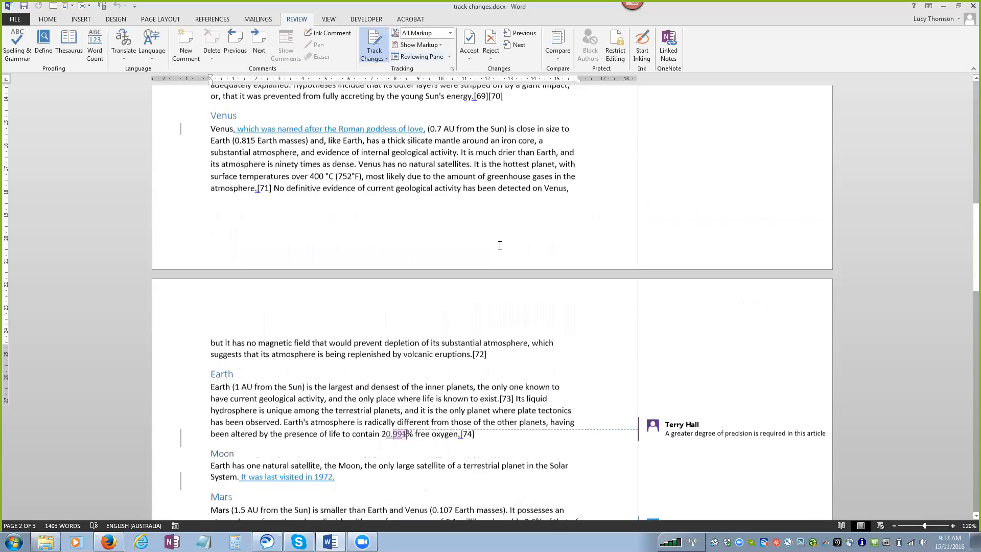
{"action": "scroll", "coordinate": [289, 234], "scroll_direction": "up", "scroll_amount": 10}
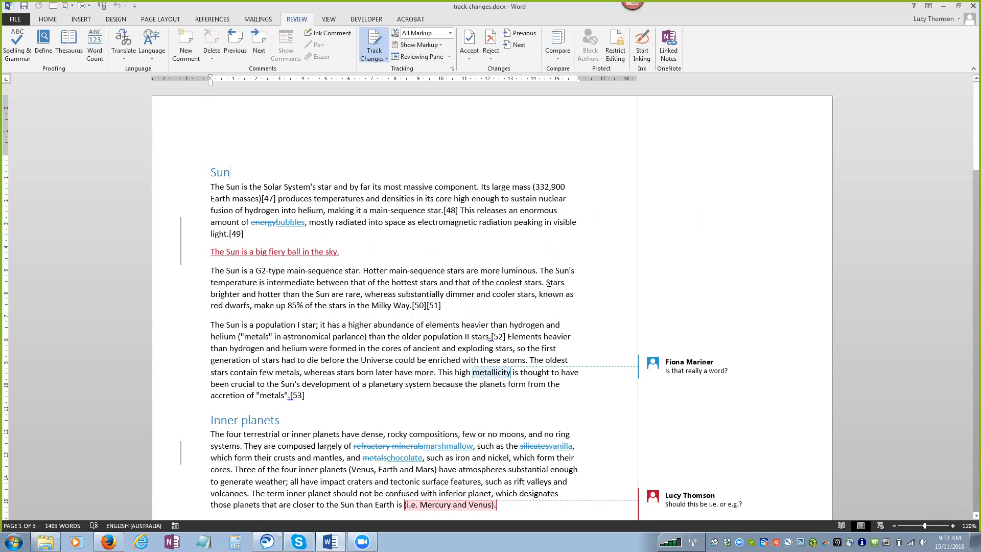
{"action": "scroll", "coordinate": [689, 367], "scroll_direction": "down", "scroll_amount": 1}
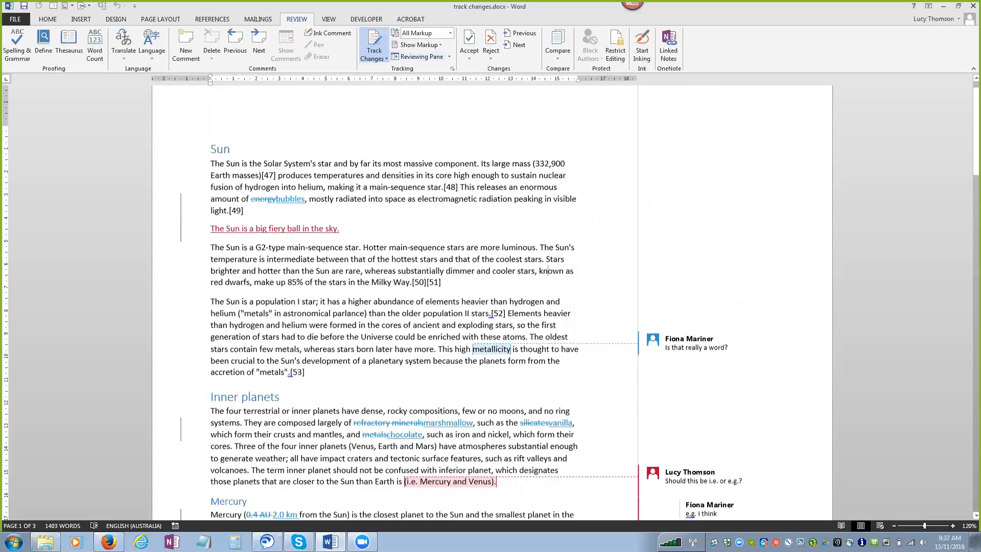
{"action": "scroll", "coordinate": [548, 210], "scroll_direction": "down", "scroll_amount": 1}
{"action": "scroll", "coordinate": [650, 394], "scroll_direction": "down", "scroll_amount": 10}
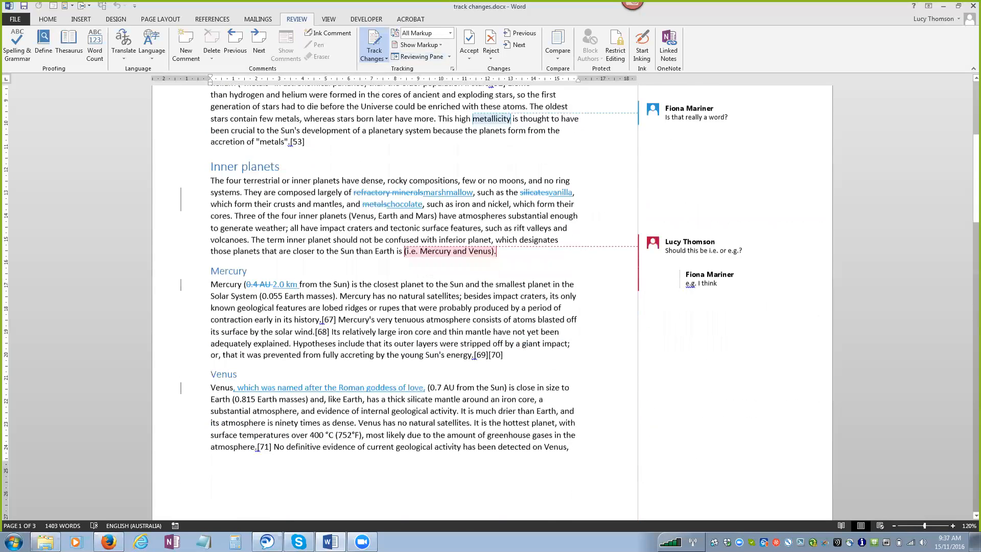
{"action": "scroll", "coordinate": [415, 359], "scroll_direction": "up", "scroll_amount": 2}
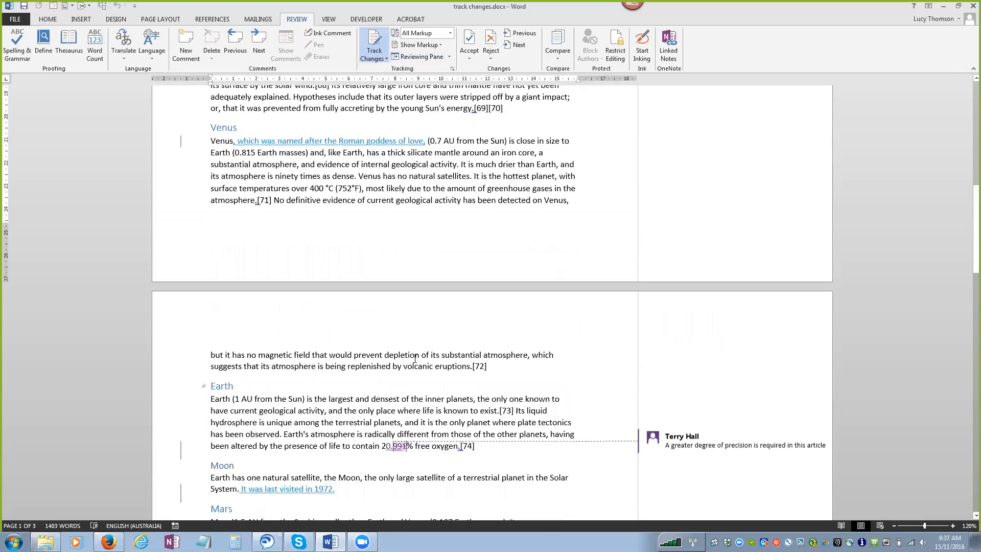
Look over the markup types that can be shown, leaving the selection as it is
{"action": "scroll", "coordinate": [415, 358], "scroll_direction": "up", "scroll_amount": 10}
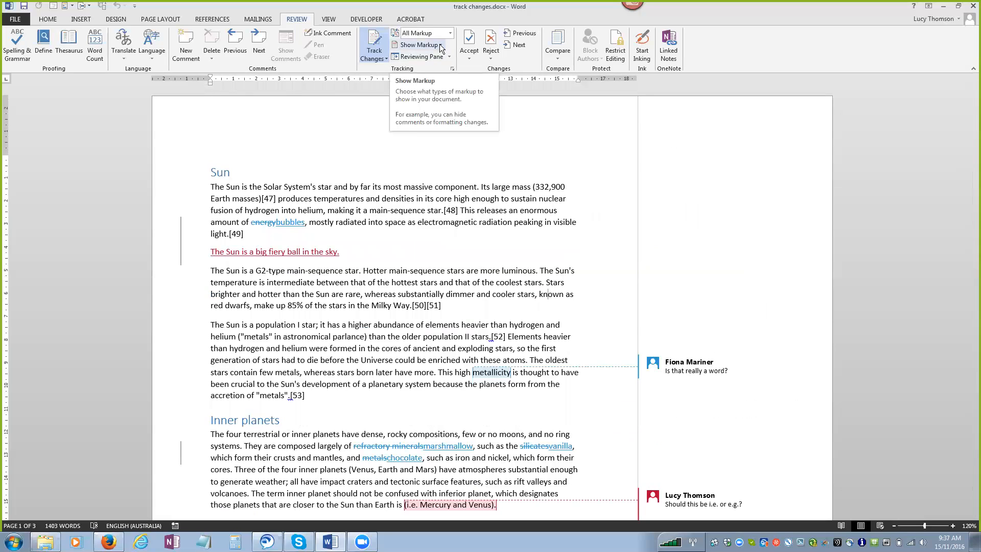
{"action": "left_click", "coordinate": [439, 44]}
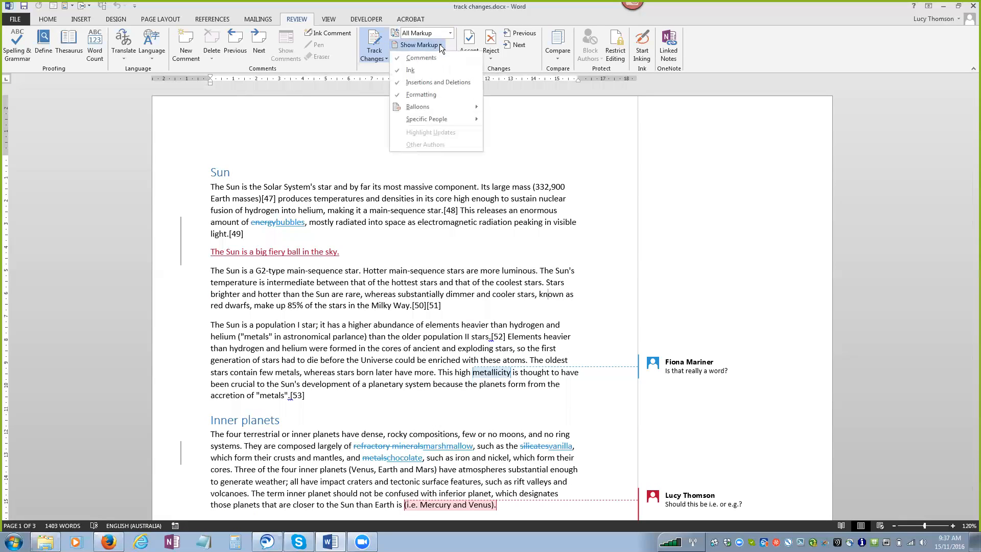
{"action": "left_click", "coordinate": [398, 96]}
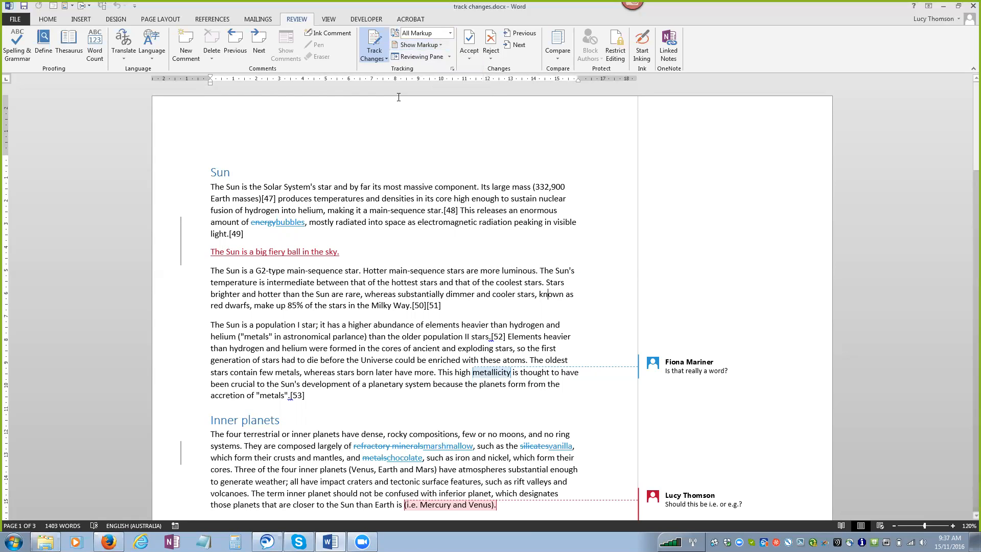
Include formatting changes among the markup types shown in the document
{"action": "left_click", "coordinate": [441, 46]}
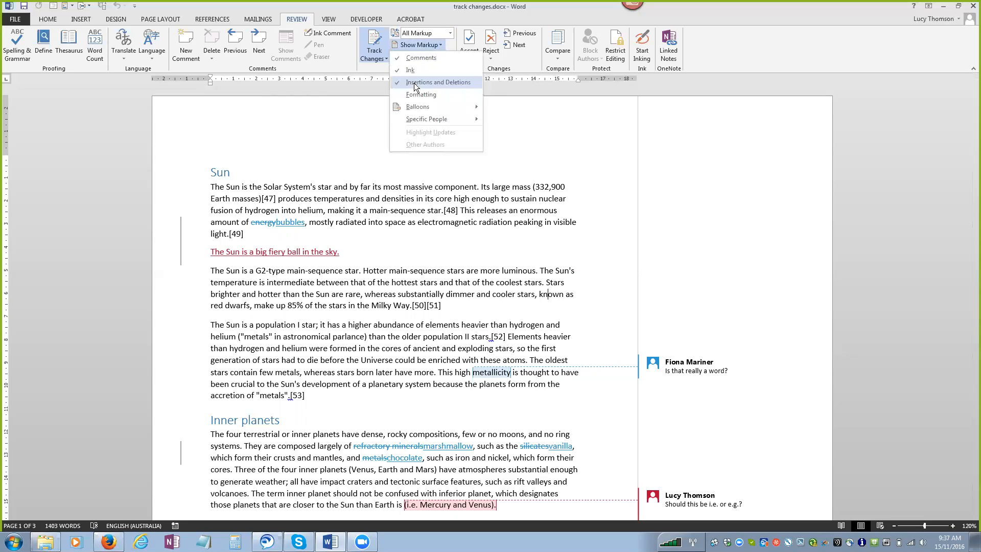
{"action": "left_click", "coordinate": [392, 95]}
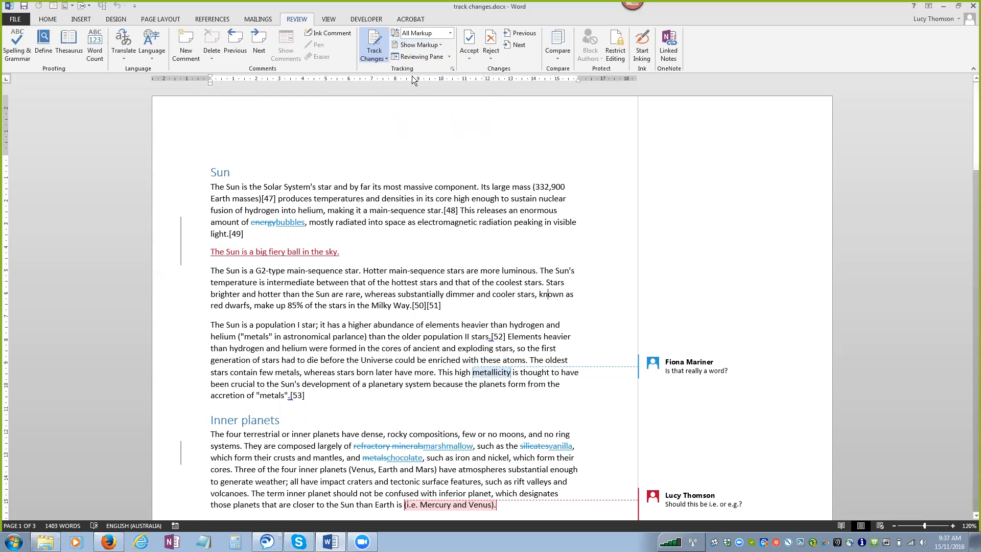
Hide the comments from the displayed markup, then show them again
{"action": "left_click", "coordinate": [440, 46]}
{"action": "left_click", "coordinate": [398, 58]}
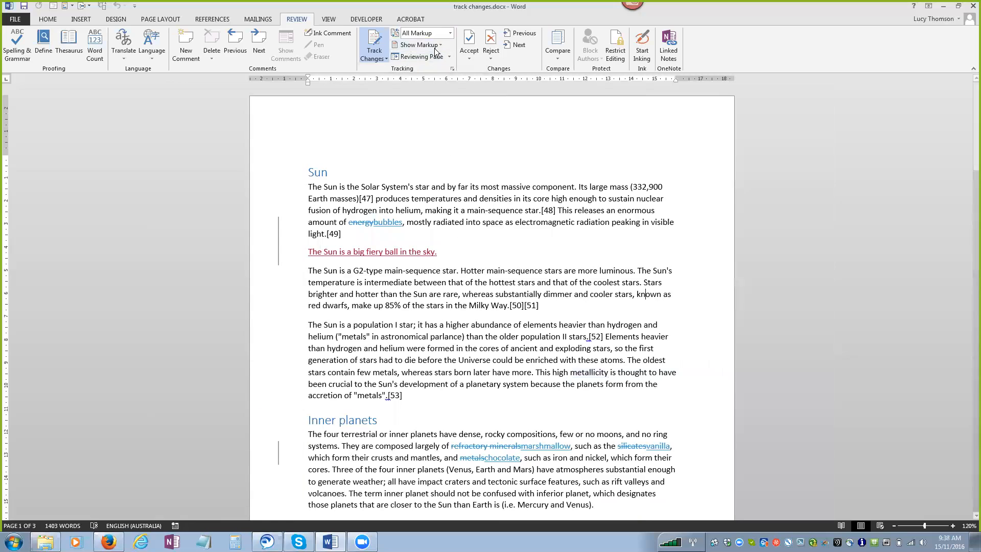
{"action": "left_click", "coordinate": [440, 46]}
{"action": "left_click", "coordinate": [401, 59]}
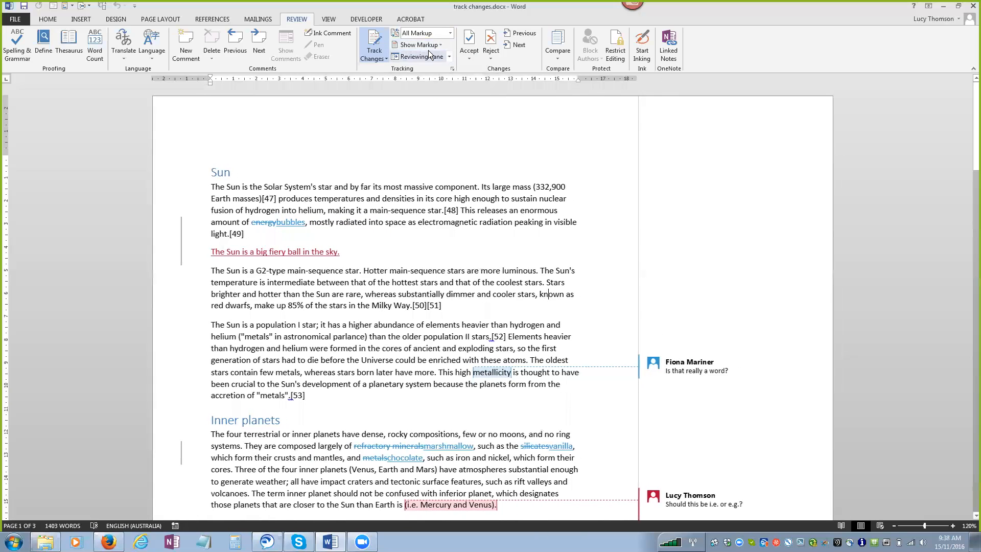
Show revisions in balloons to examine the deletions, then return to showing only comments and formatting in balloons
{"action": "left_click", "coordinate": [440, 45]}
{"action": "mouse_move", "coordinate": [434, 110]}
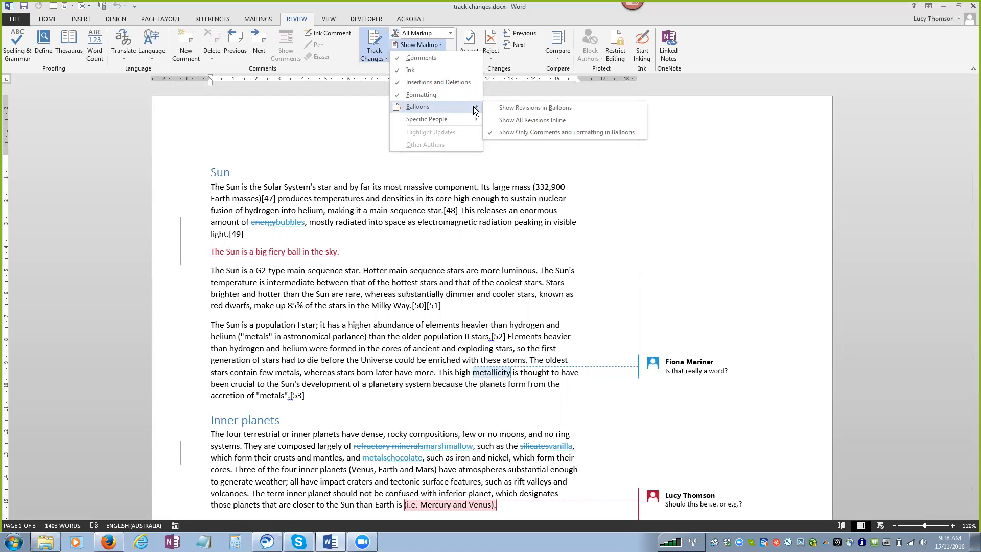
{"action": "left_click", "coordinate": [505, 108]}
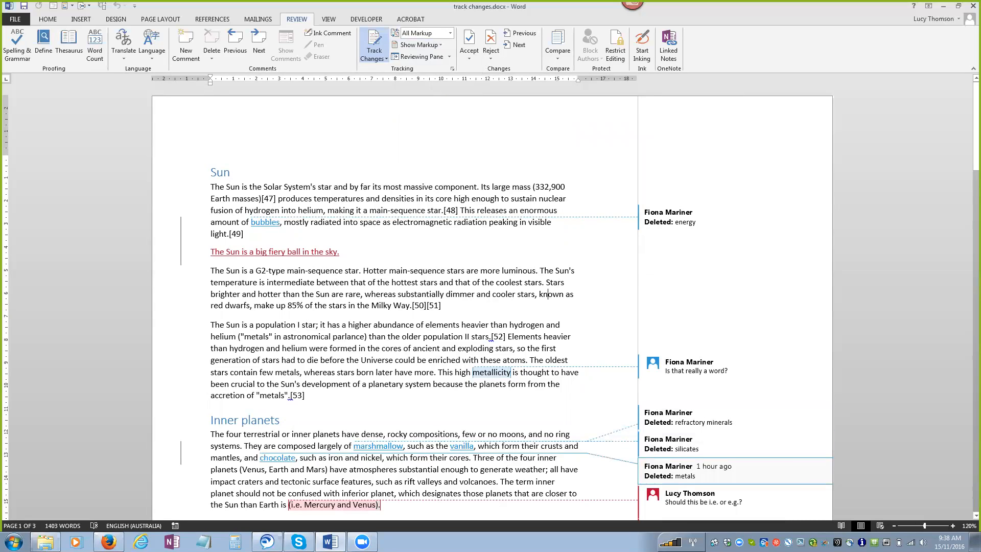
{"action": "mouse_move", "coordinate": [684, 475]}
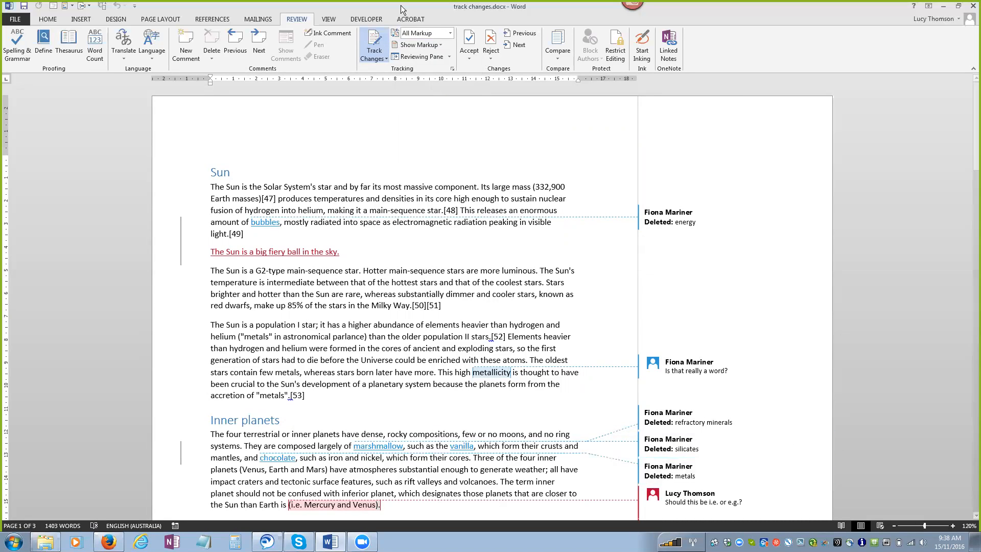
{"action": "left_click", "coordinate": [435, 45]}
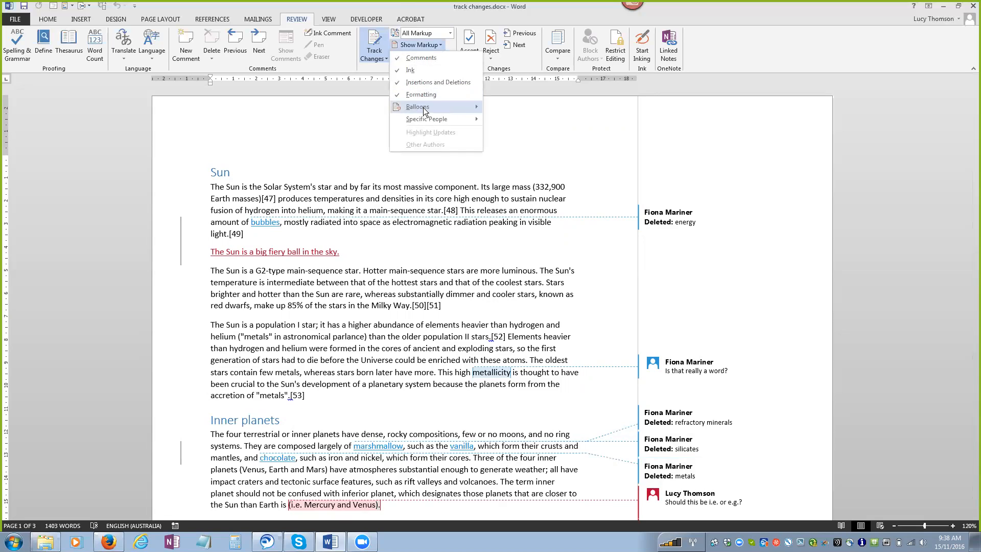
{"action": "left_click", "coordinate": [494, 132]}
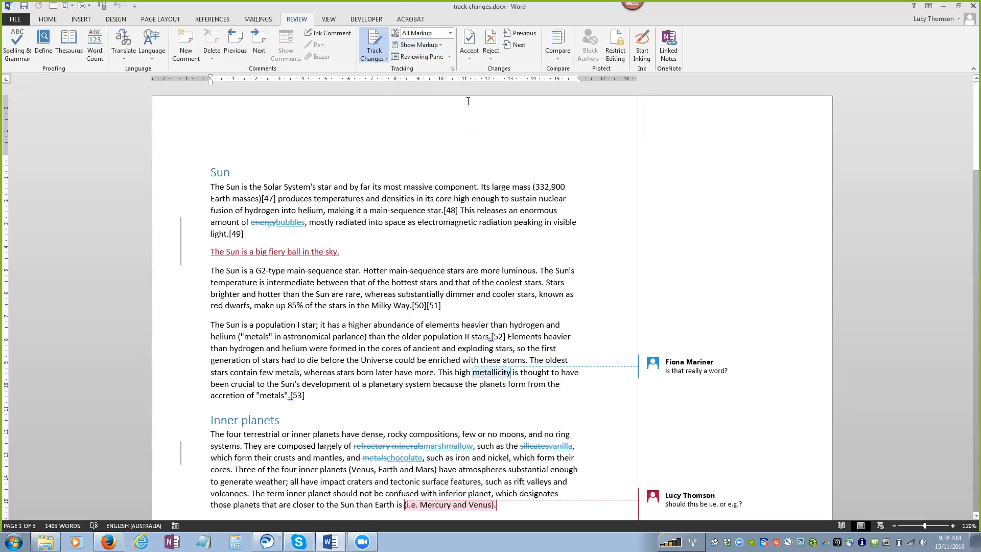
Hide the markup of the first two listed reviewers and examine the third reviewer's change and comment in the Earth section
{"action": "left_click", "coordinate": [433, 45]}
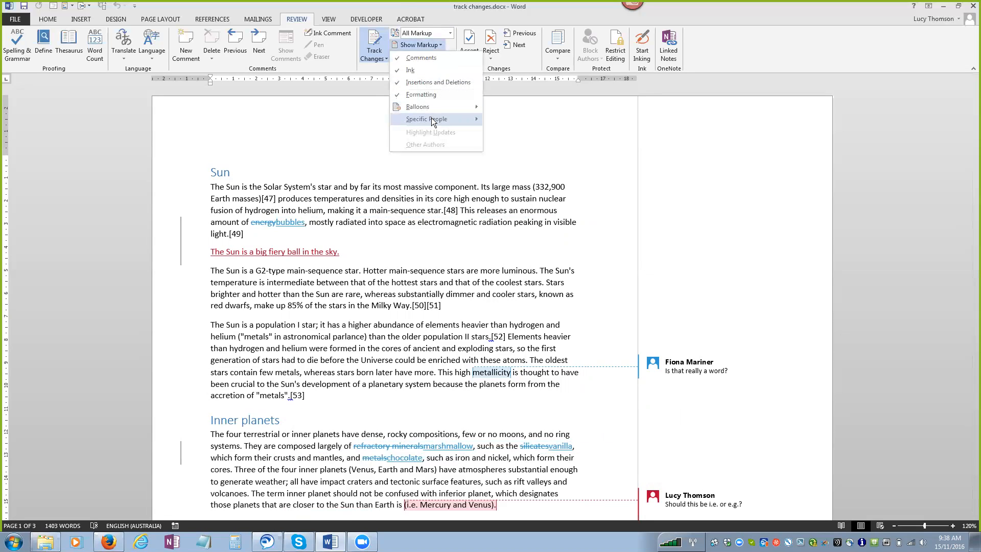
{"action": "mouse_move", "coordinate": [431, 118]}
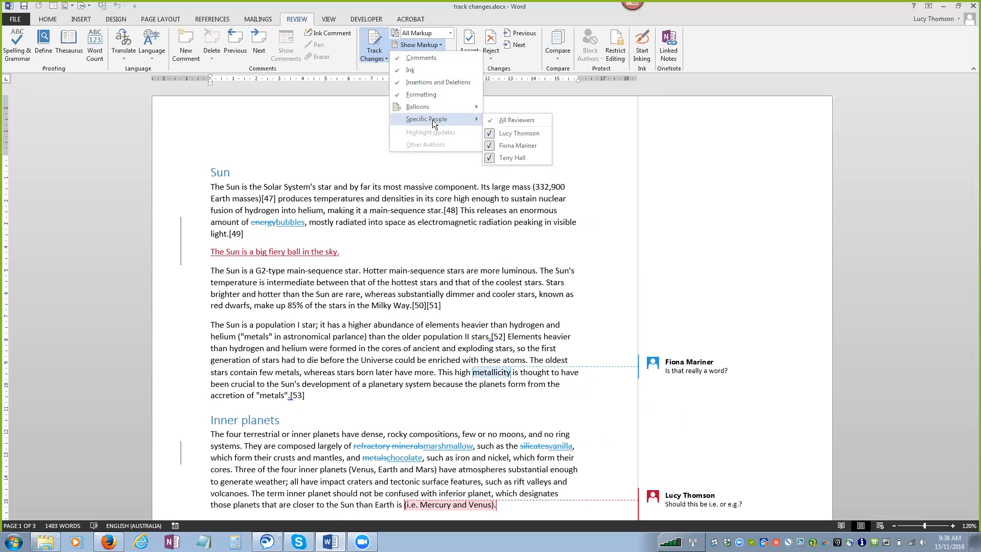
{"action": "left_click", "coordinate": [492, 135]}
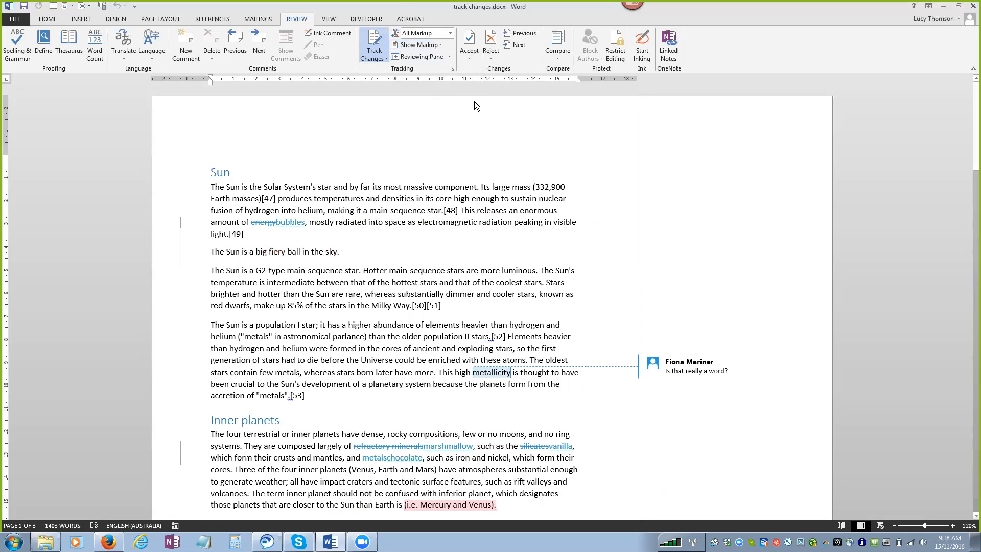
{"action": "left_click", "coordinate": [443, 45]}
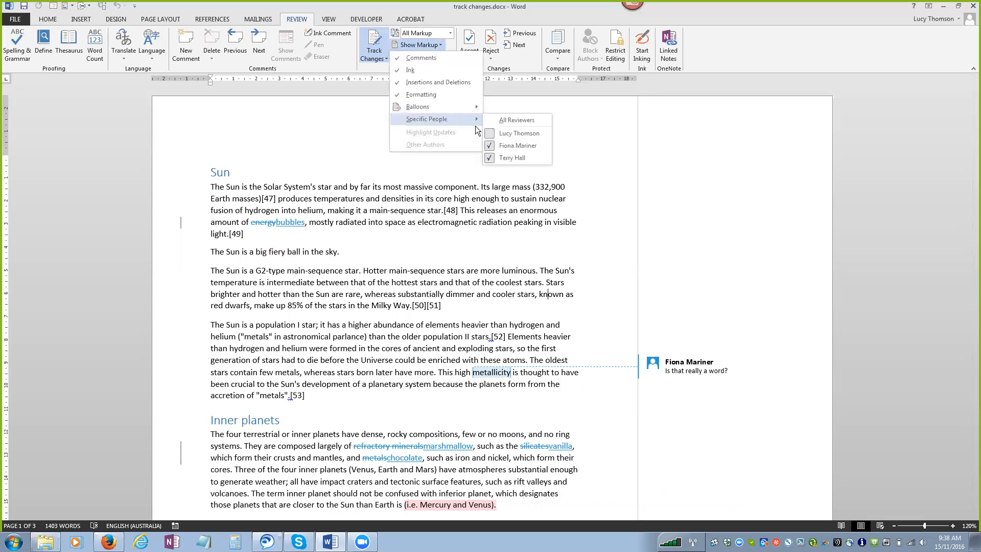
{"action": "left_click", "coordinate": [489, 147]}
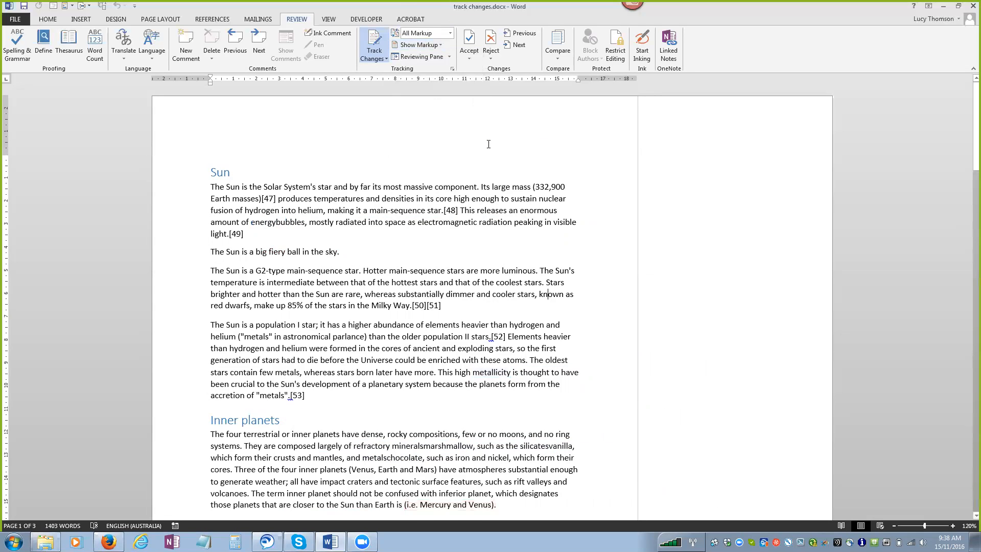
{"action": "scroll", "coordinate": [599, 268], "scroll_direction": "down", "scroll_amount": 15}
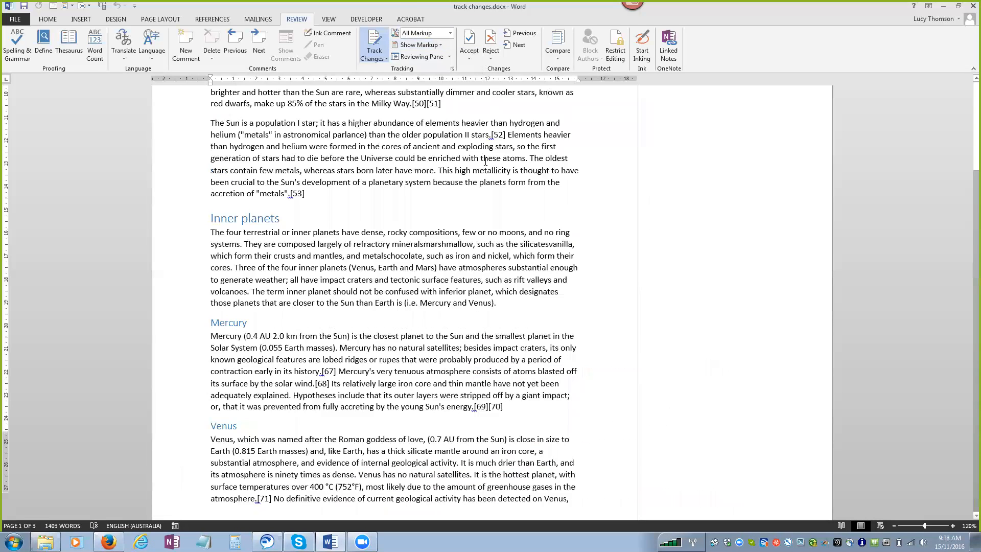
{"action": "scroll", "coordinate": [599, 268], "scroll_direction": "down", "scroll_amount": 5}
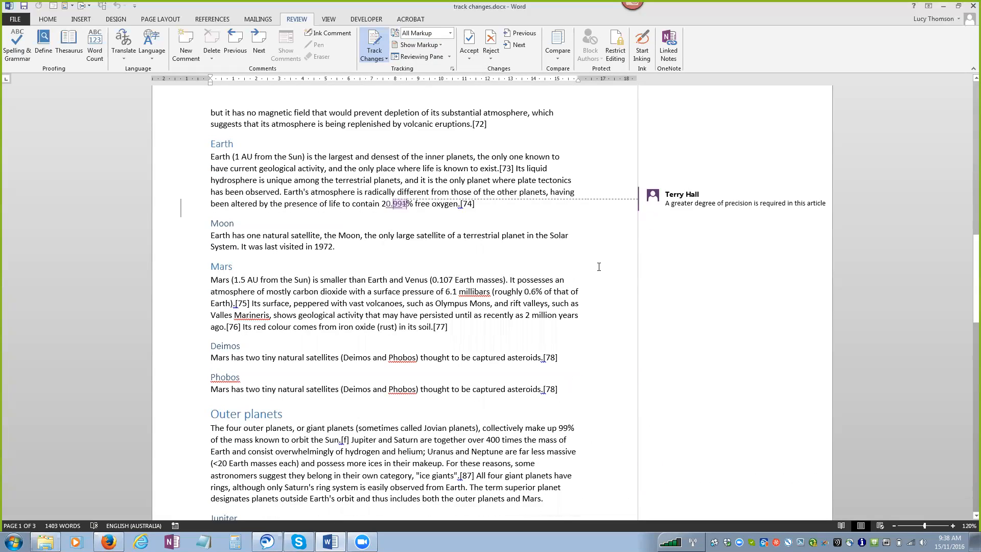
{"action": "scroll", "coordinate": [599, 267], "scroll_direction": "up", "scroll_amount": 10}
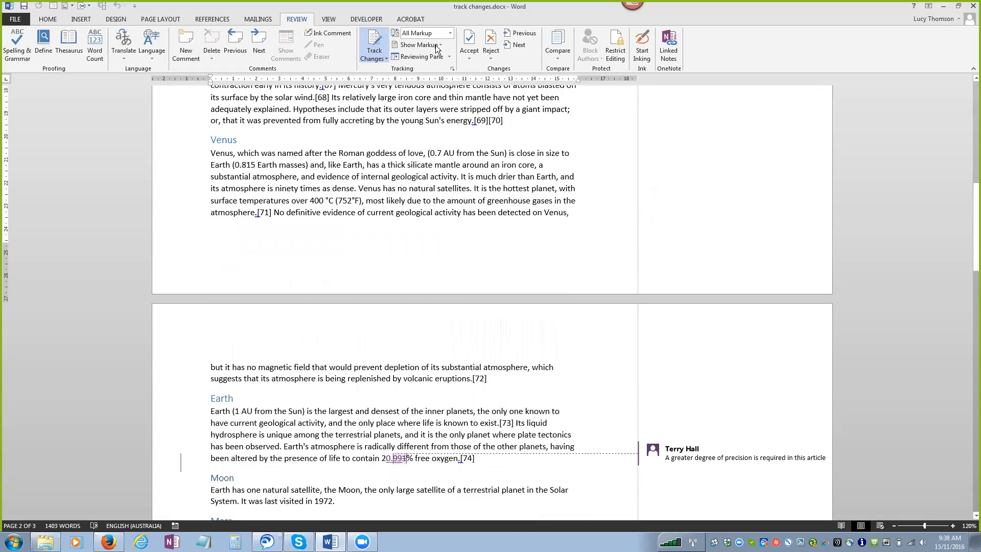
Restore the display of markup from all reviewers
{"action": "scroll", "coordinate": [349, 36], "scroll_direction": "up", "scroll_amount": 3}
{"action": "left_click", "coordinate": [297, 18]}
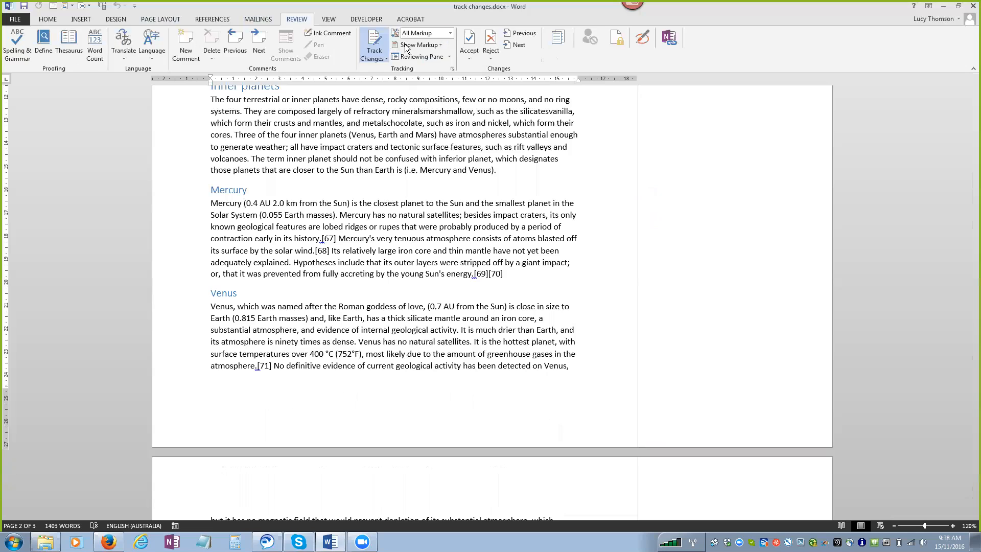
{"action": "left_click", "coordinate": [440, 45]}
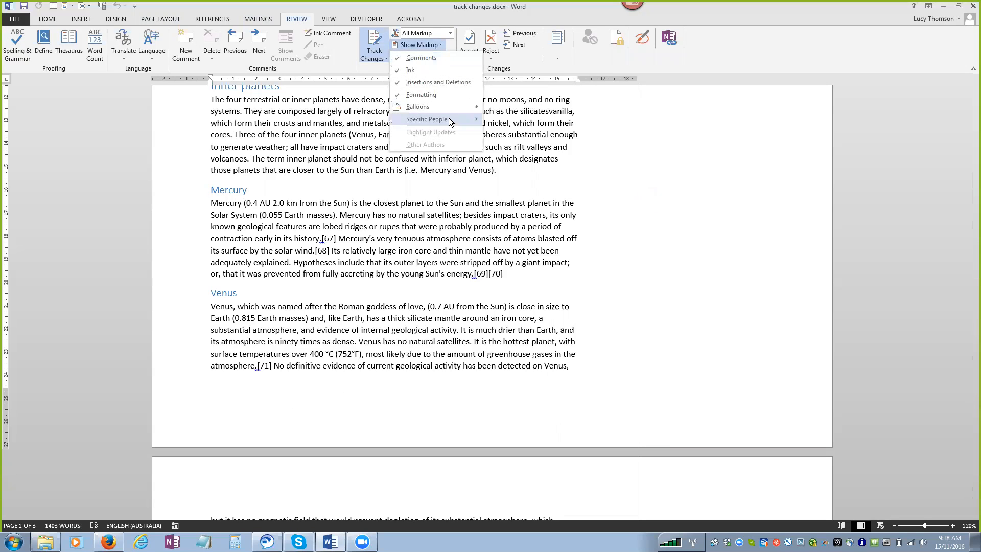
{"action": "left_click", "coordinate": [499, 119]}
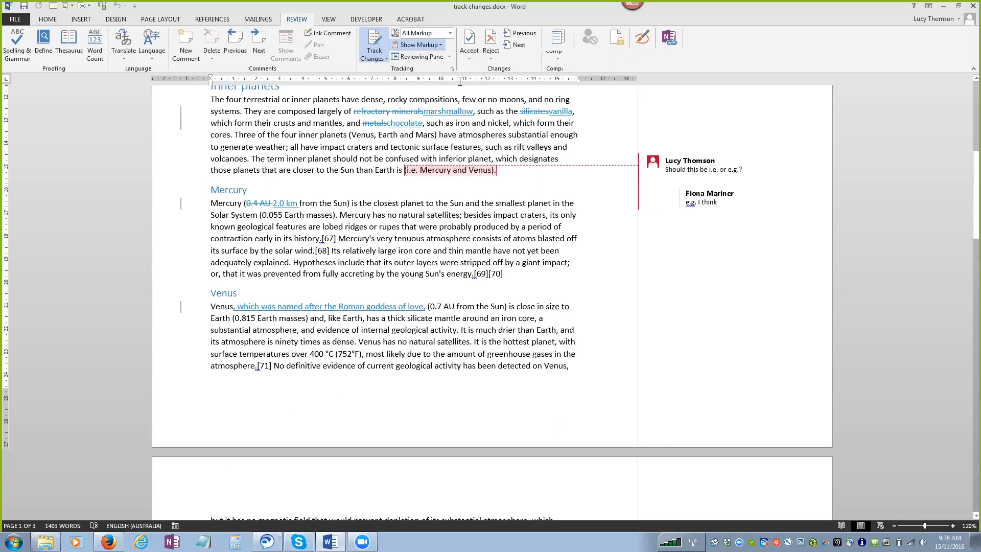
Display the horizontal Reviewing Pane, look through its list of revisions, and close it
{"action": "left_click", "coordinate": [449, 56]}
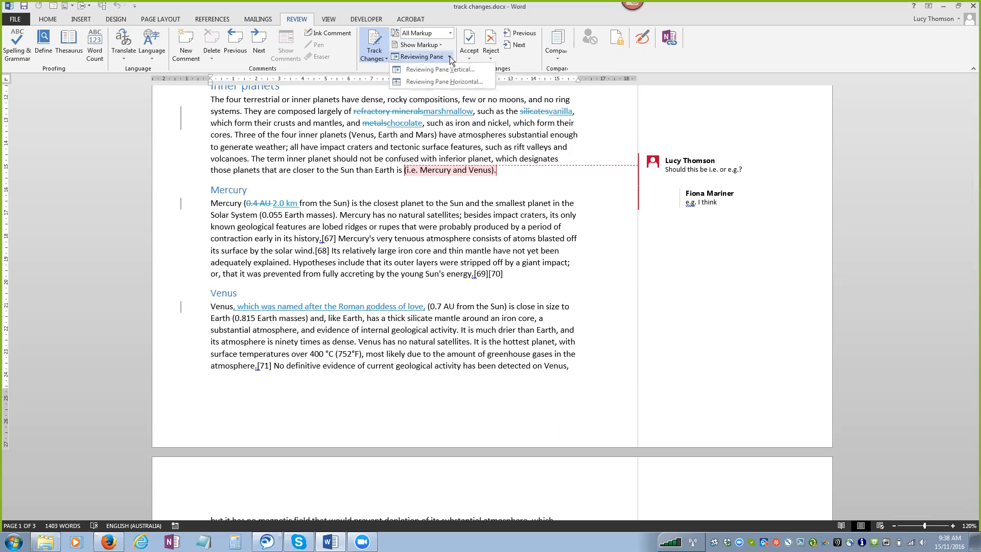
{"action": "left_click", "coordinate": [428, 76]}
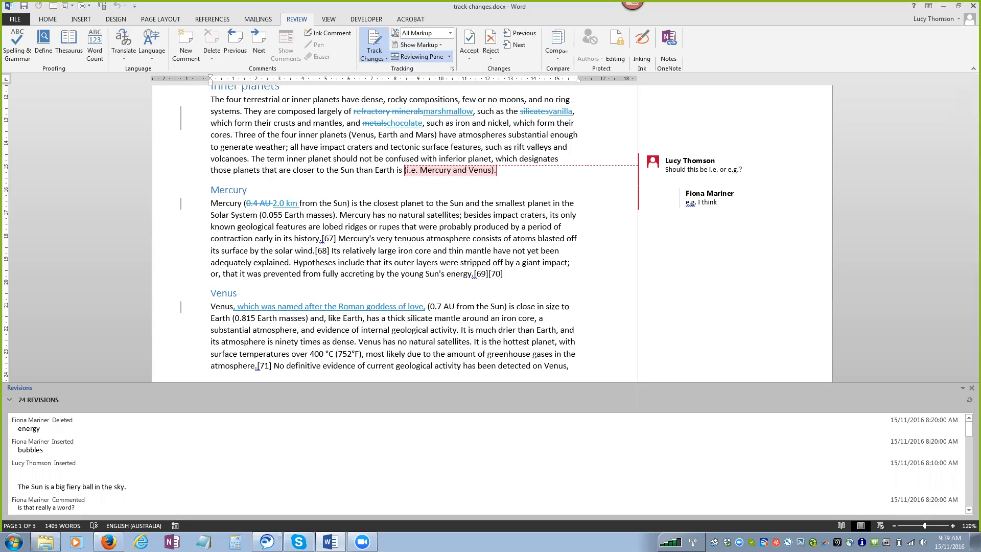
{"action": "scroll", "coordinate": [485, 462], "scroll_direction": "down", "scroll_amount": 6}
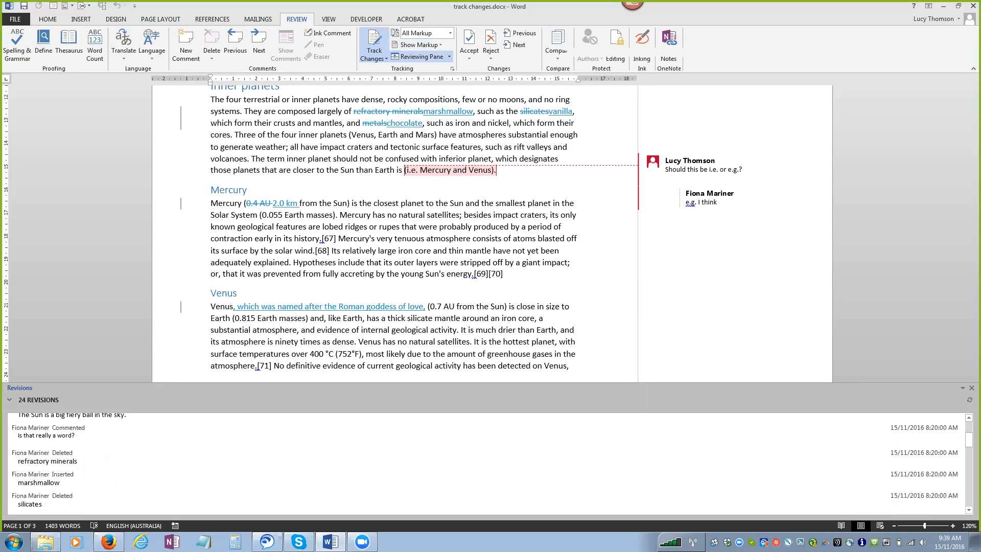
{"action": "scroll", "coordinate": [486, 463], "scroll_direction": "down", "scroll_amount": 6}
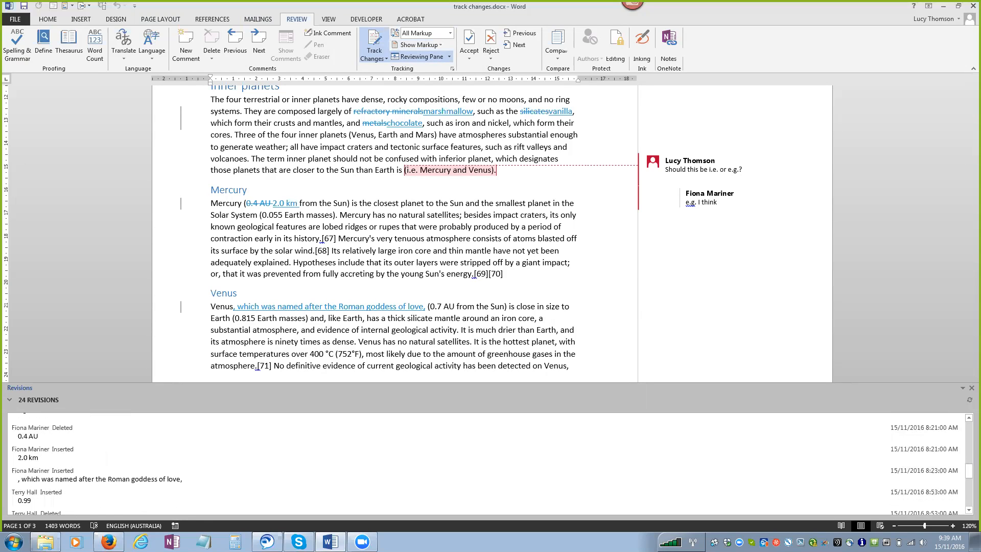
{"action": "scroll", "coordinate": [486, 463], "scroll_direction": "up", "scroll_amount": 5}
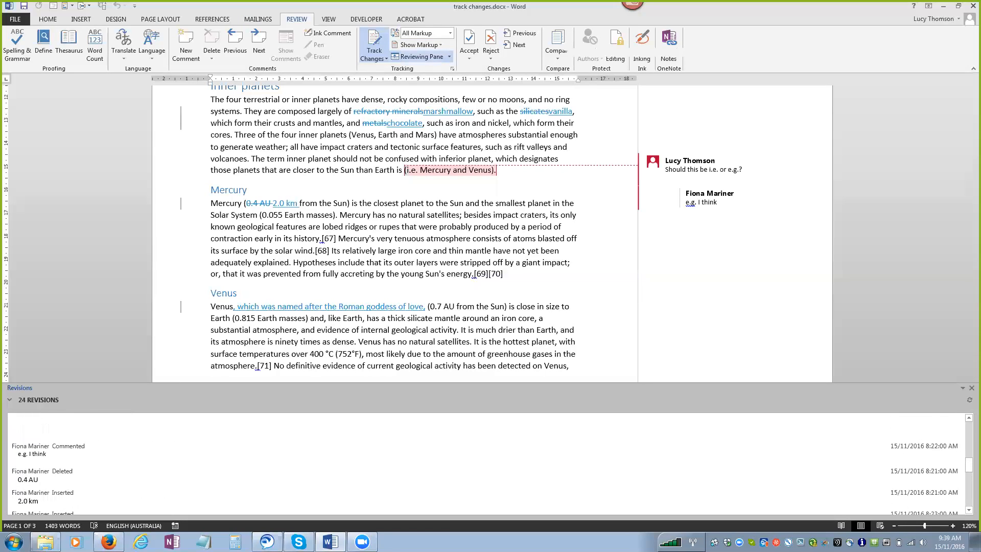
{"action": "left_click", "coordinate": [444, 56]}
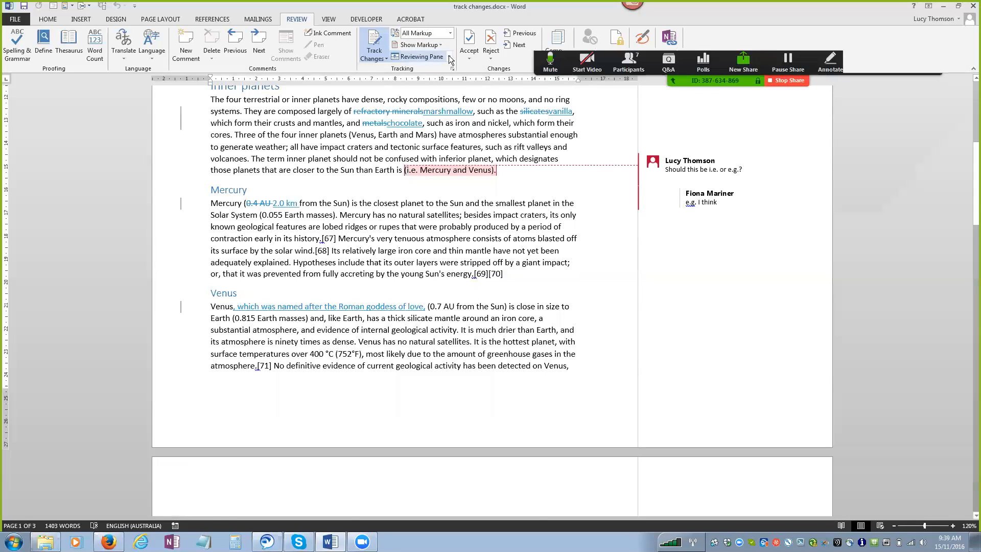
Display the vertical Reviewing Pane to view the revisions list beside the document, then close it
{"action": "left_click", "coordinate": [448, 56]}
{"action": "left_click", "coordinate": [444, 69]}
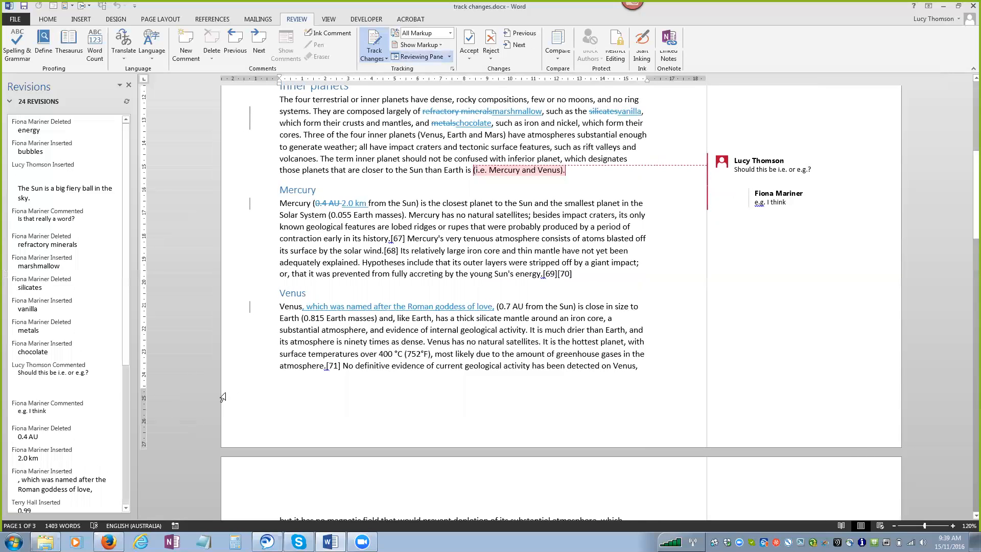
{"action": "left_click", "coordinate": [446, 54]}
{"action": "left_click", "coordinate": [414, 100]}
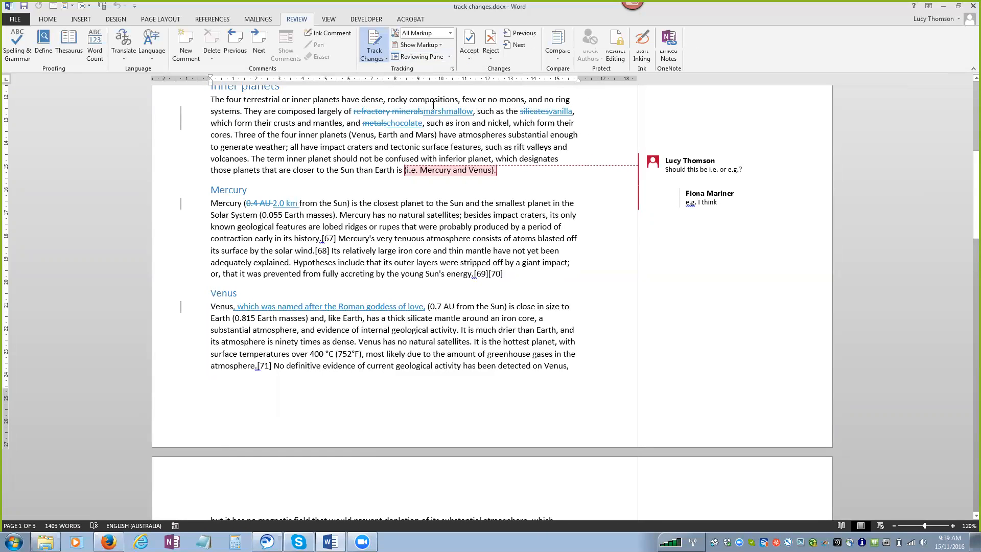
Open the Track Changes options and go into their advanced settings
{"action": "left_click", "coordinate": [451, 70]}
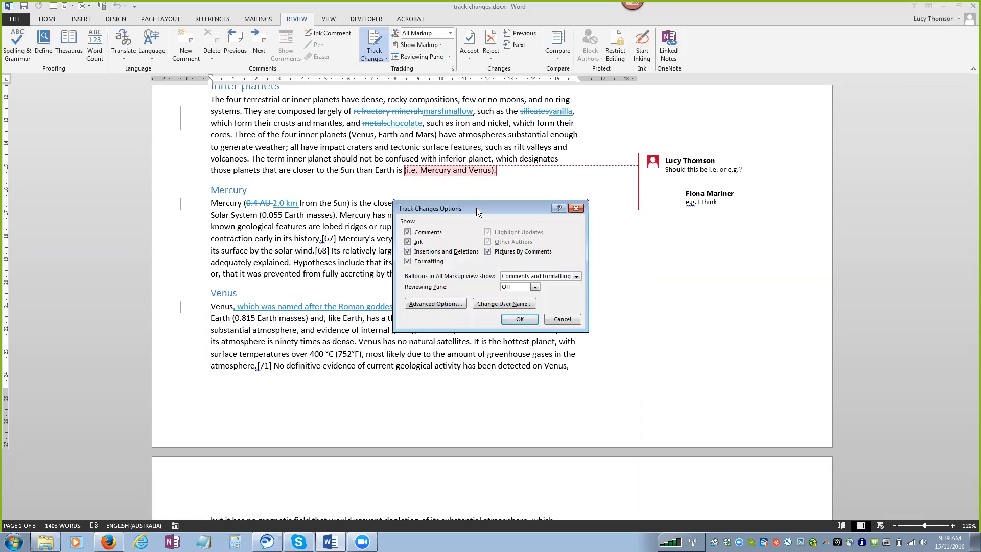
{"action": "left_click_drag", "start_coordinate": [476, 207], "coordinate": [478, 194]}
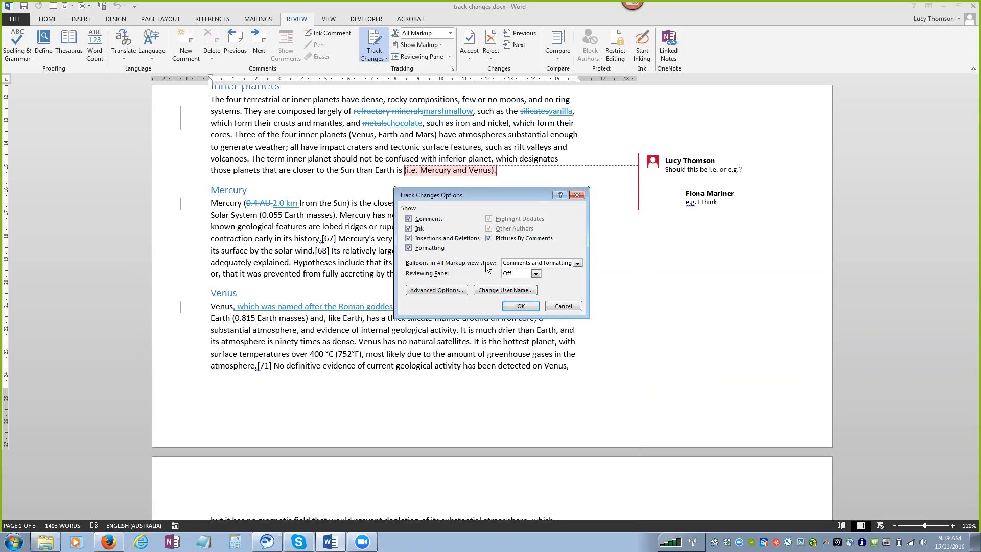
{"action": "left_click", "coordinate": [441, 290]}
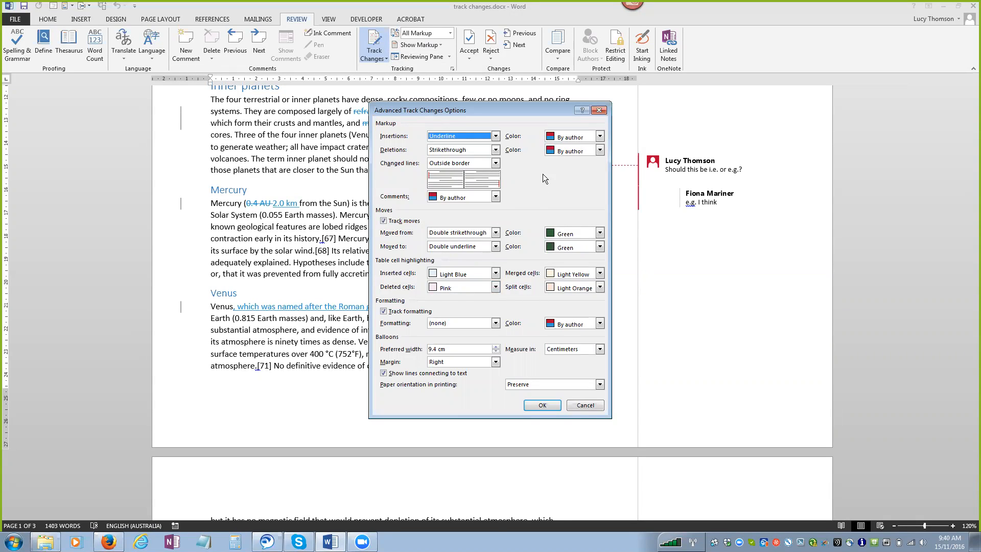
View the available markup styles and colours for insertions in the advanced Track Changes options
{"action": "left_click", "coordinate": [496, 136]}
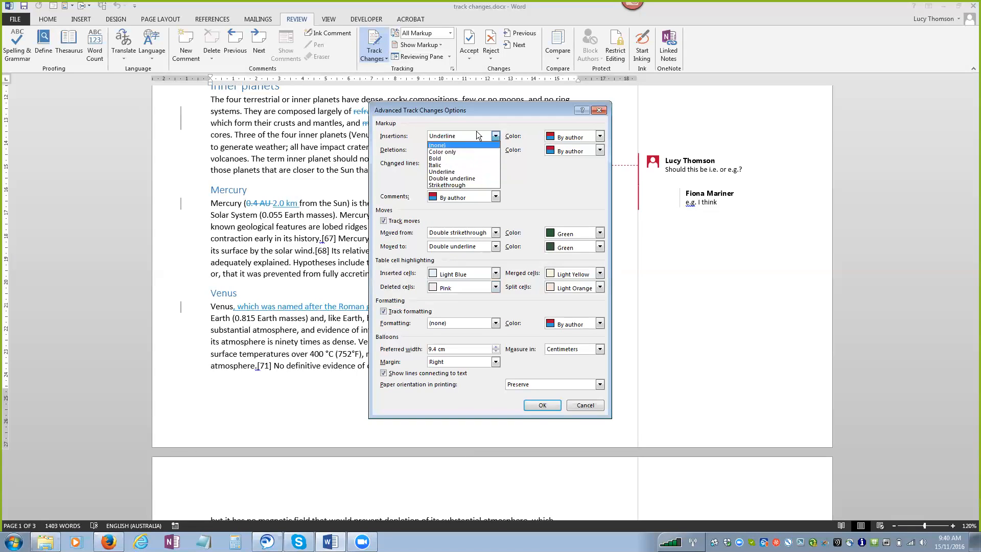
{"action": "left_click", "coordinate": [513, 120]}
{"action": "left_click", "coordinate": [599, 137]}
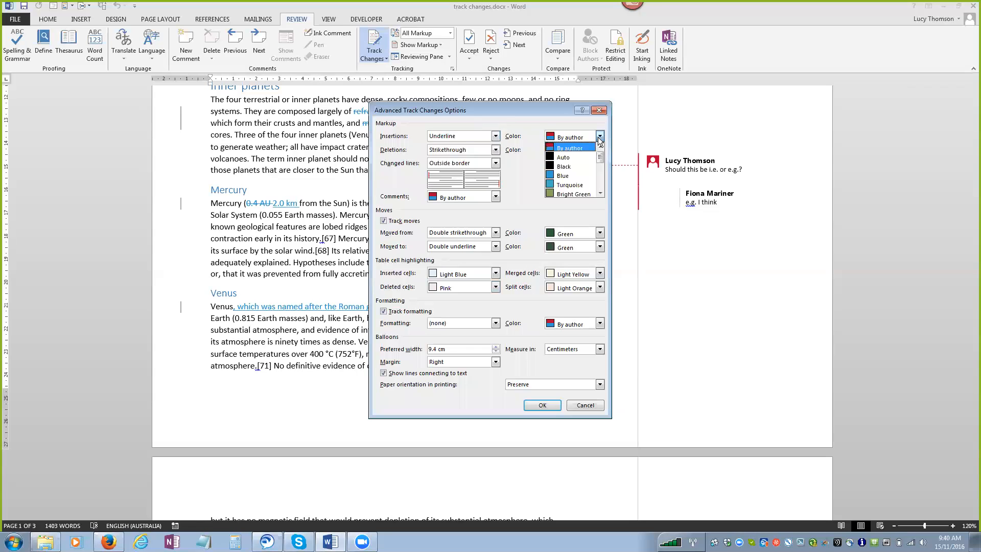
{"action": "mouse_move", "coordinate": [601, 156]}
{"action": "left_mouse_down"}
{"action": "mouse_move", "coordinate": [603, 178]}
{"action": "mouse_move", "coordinate": [604, 153]}
{"action": "left_mouse_up"}
{"action": "left_click", "coordinate": [515, 137]}
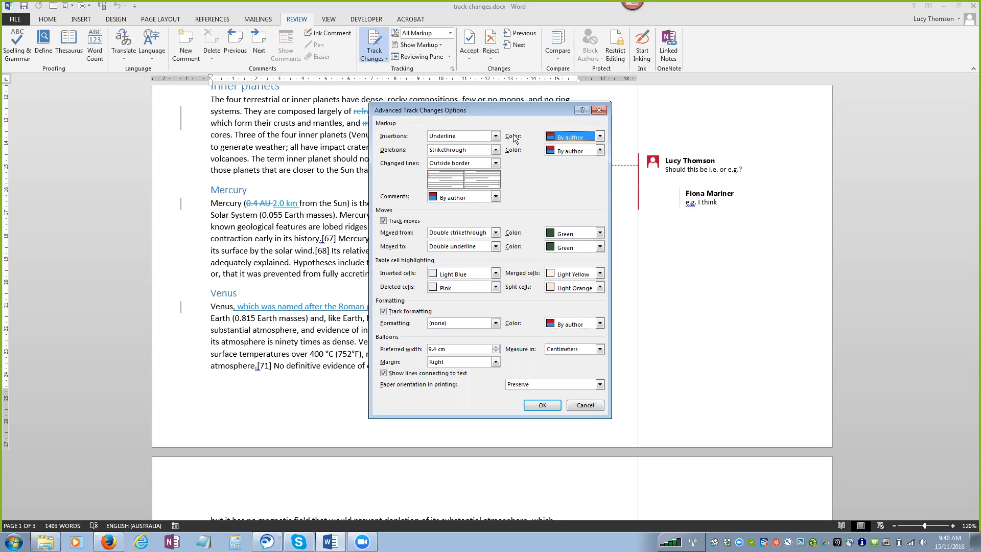
View the border choices for changed lines and the colour choices for comments
{"action": "left_click", "coordinate": [495, 163]}
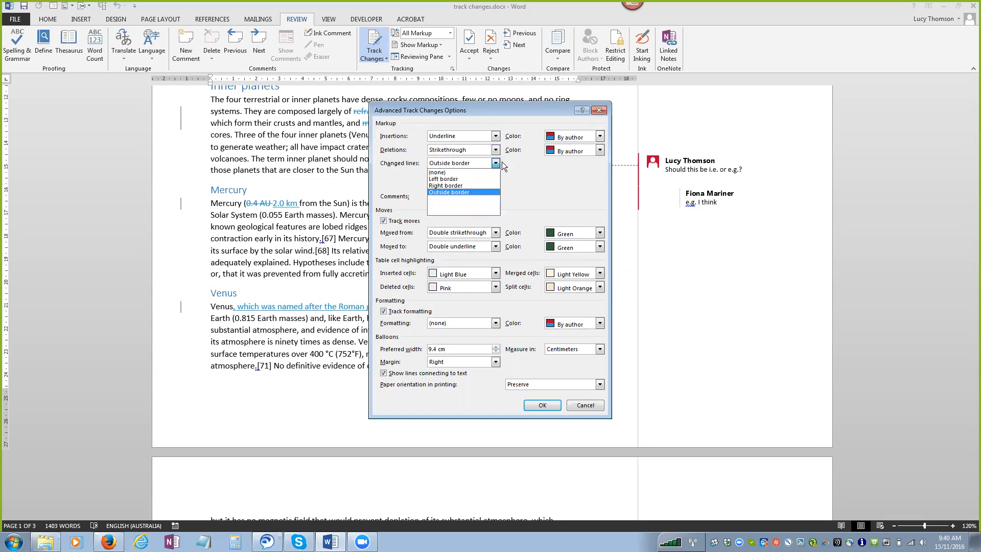
{"action": "left_click", "coordinate": [536, 172]}
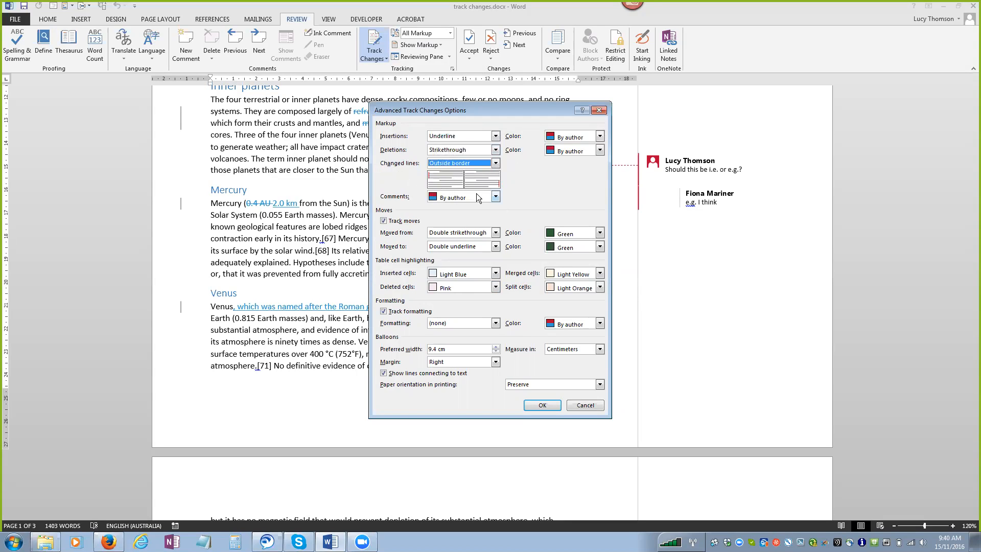
{"action": "left_click", "coordinate": [495, 196]}
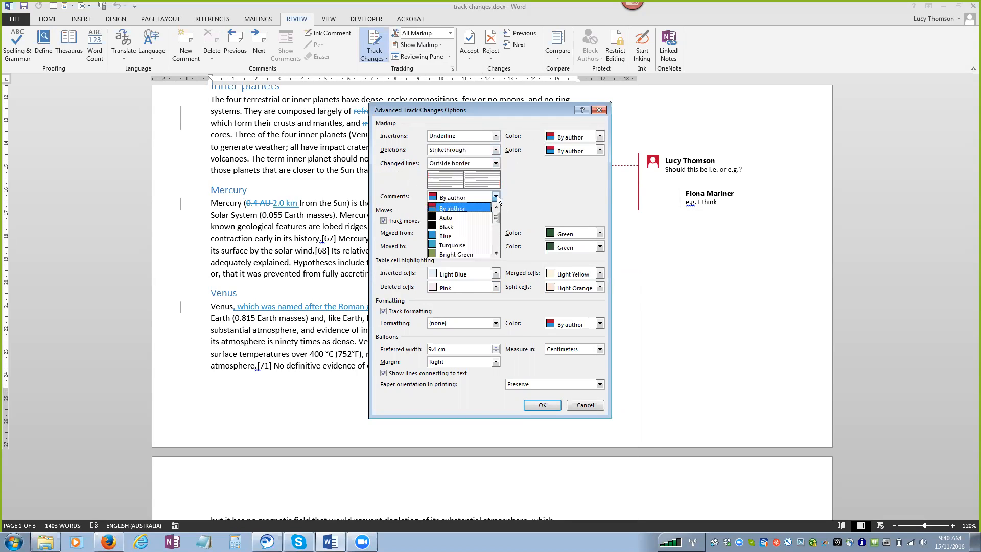
{"action": "left_click", "coordinate": [532, 198]}
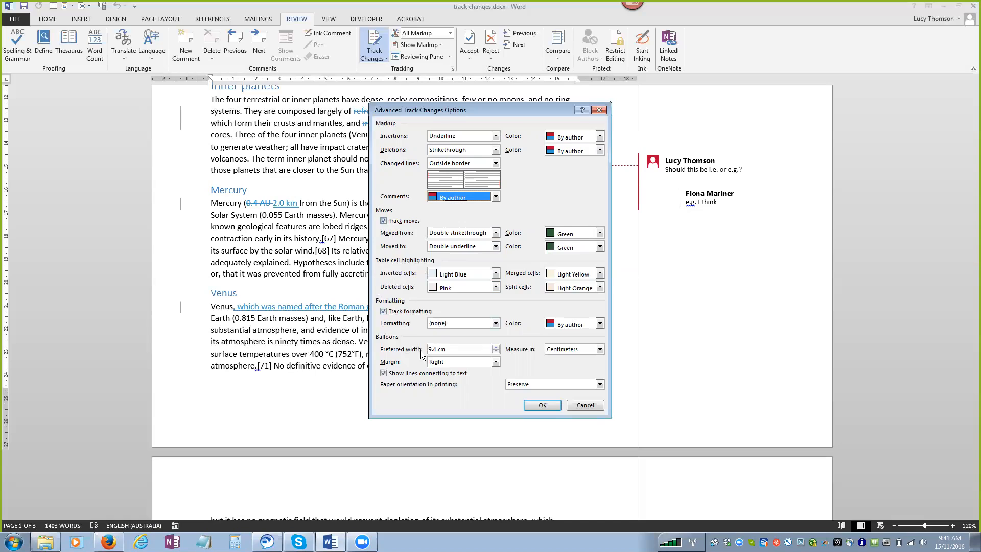
Switch Track formatting off and back on, view the paper orientation choices for printing, and leave both options dialogs without saving
{"action": "left_click", "coordinate": [387, 312]}
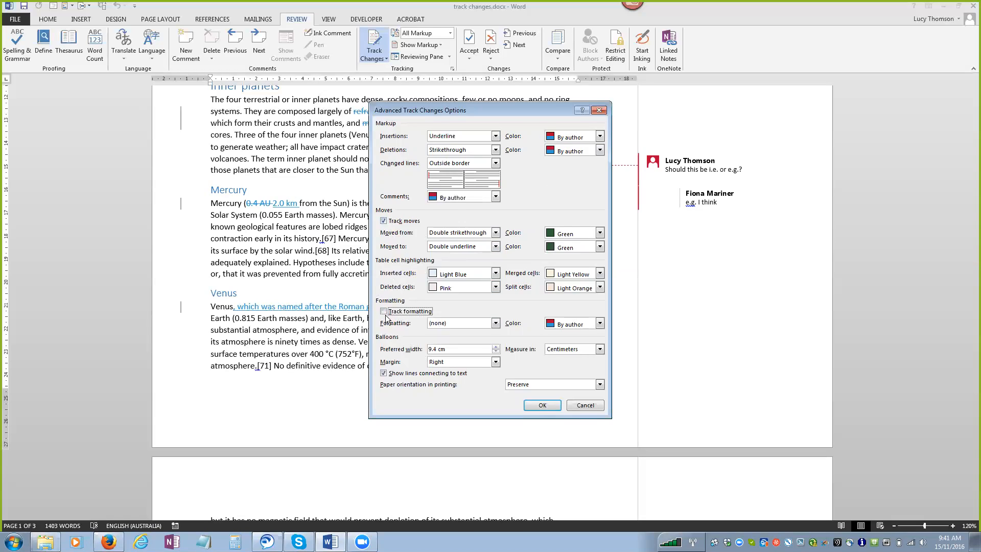
{"action": "left_click", "coordinate": [385, 313]}
{"action": "left_click", "coordinate": [601, 384]}
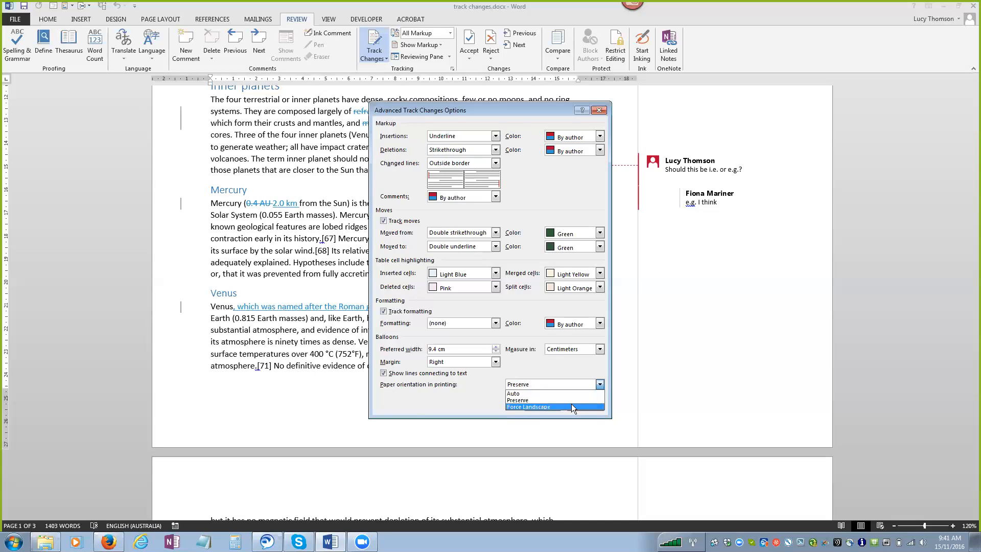
{"action": "left_click", "coordinate": [446, 399]}
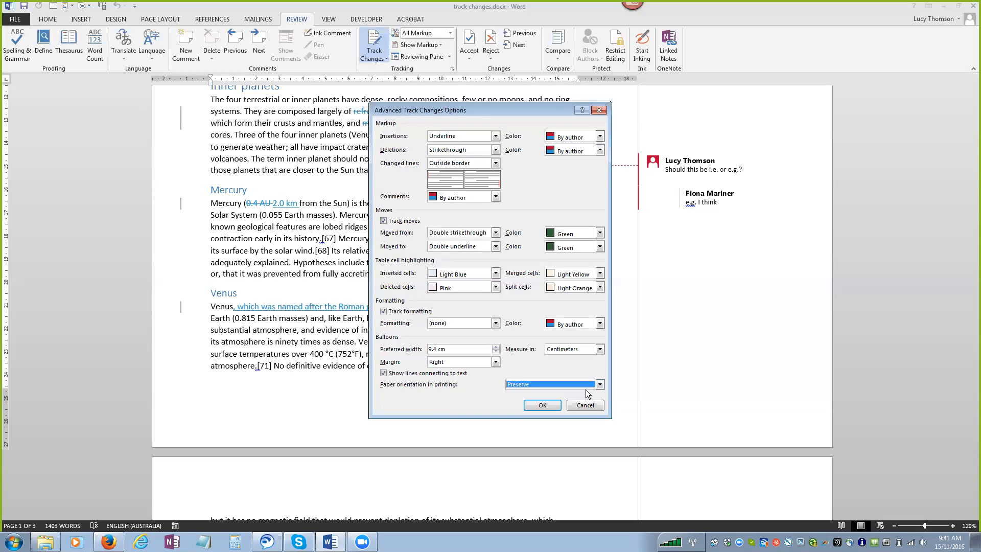
{"action": "left_click", "coordinate": [594, 406]}
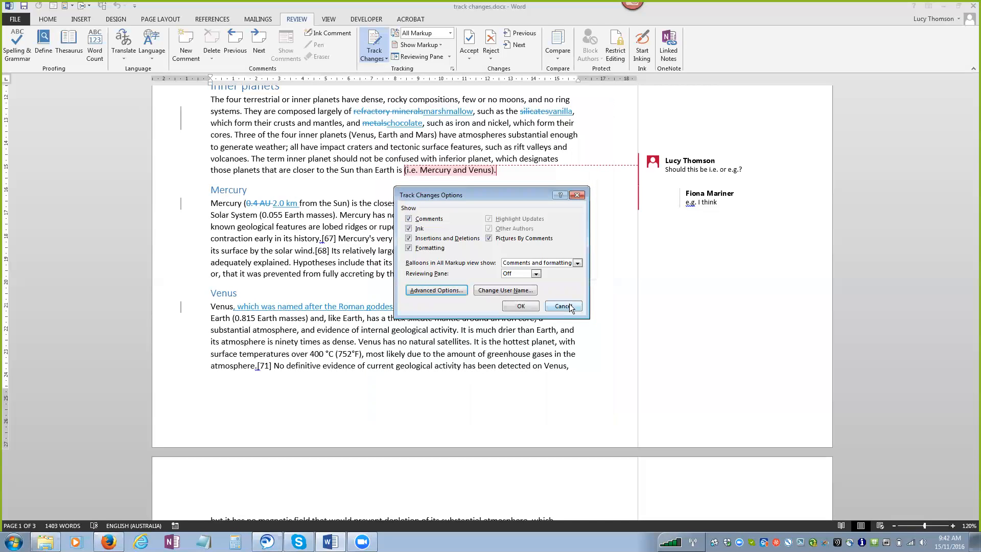
{"action": "left_click", "coordinate": [564, 306]}
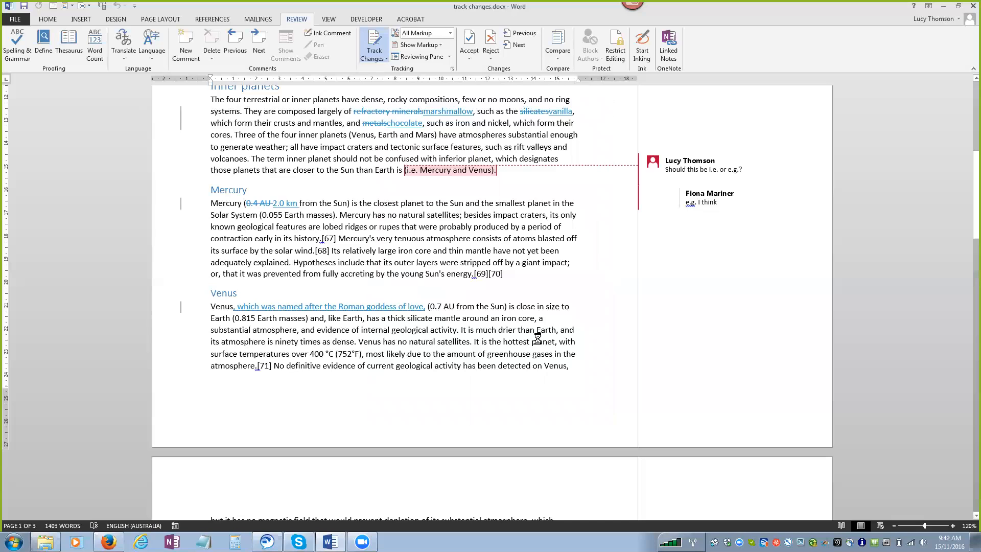
Preview the document for printing, look through the margin, paper and layout settings in Page Setup, and return to the document
{"action": "key", "text": "ctrl+p"}
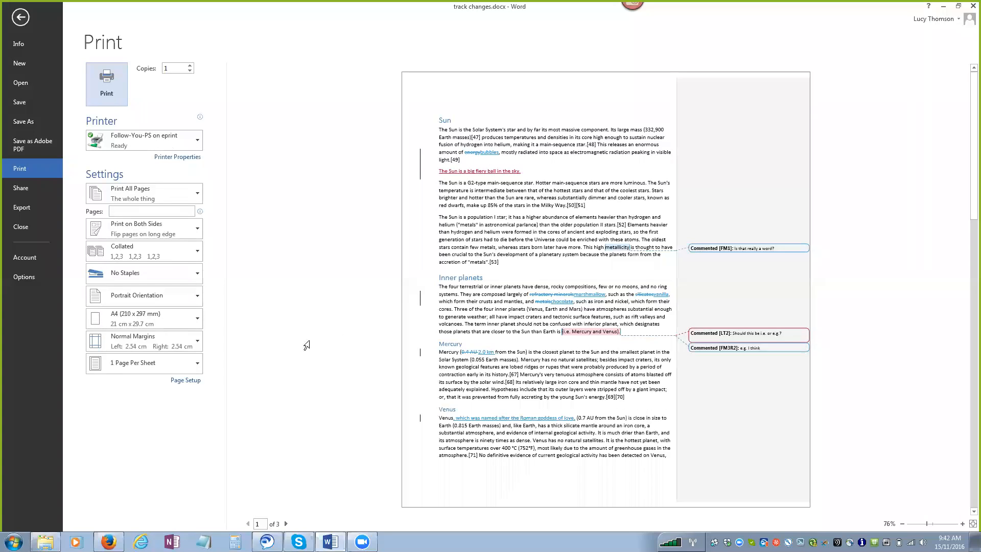
{"action": "left_click", "coordinate": [190, 381]}
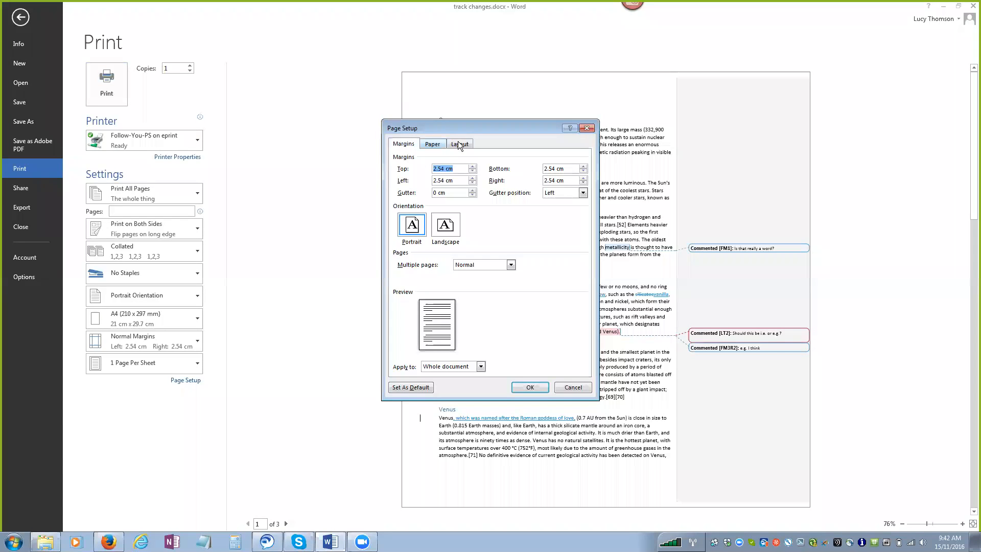
{"action": "left_click", "coordinate": [434, 146]}
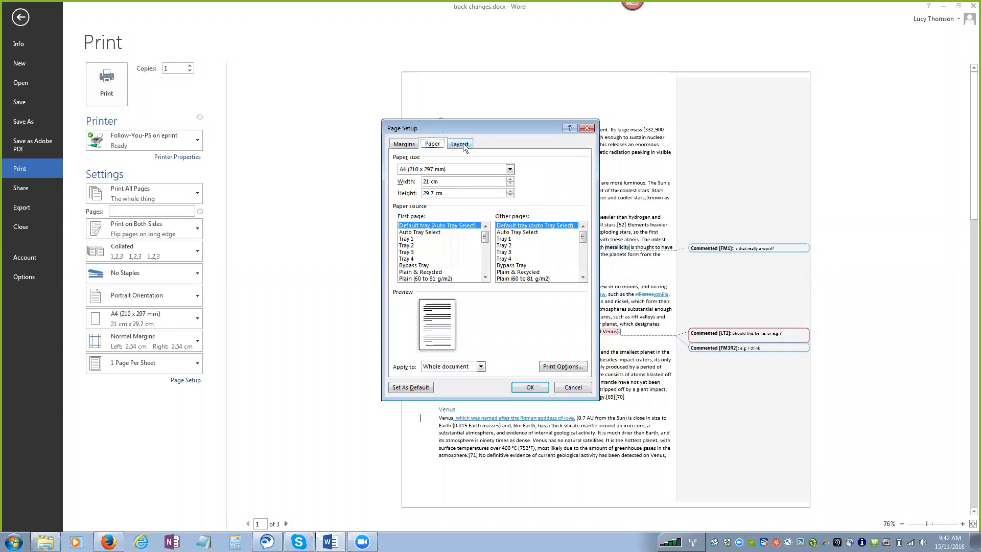
{"action": "left_click", "coordinate": [463, 145]}
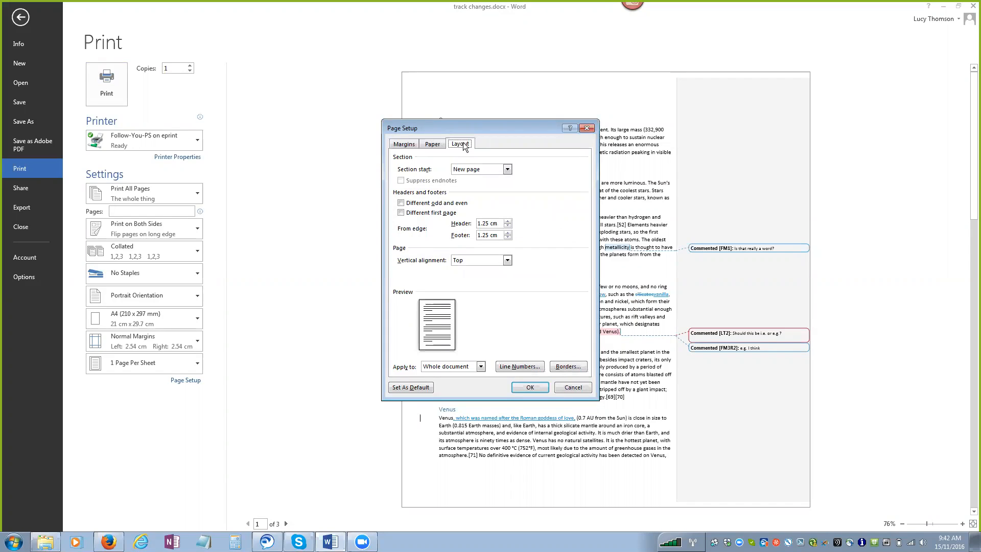
{"action": "left_click", "coordinate": [588, 128]}
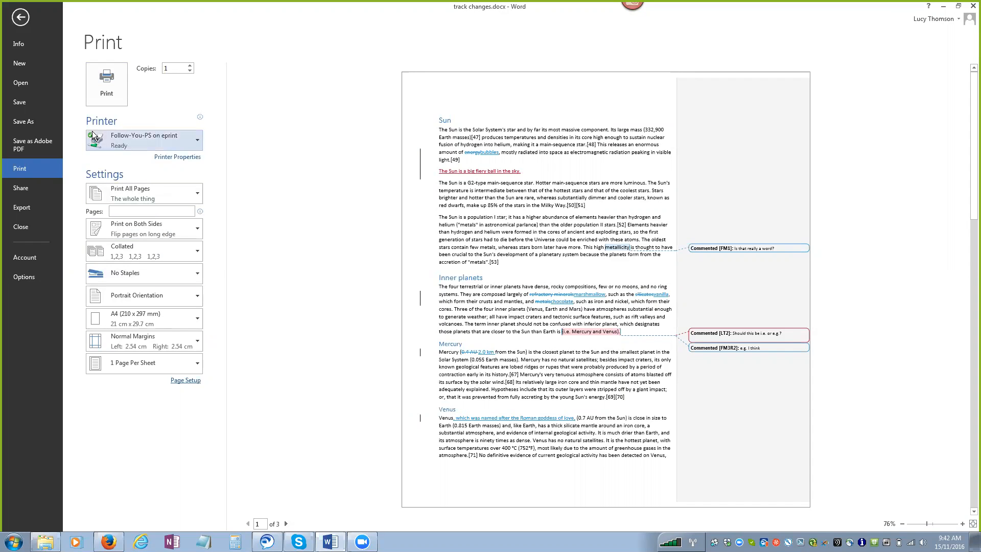
{"action": "left_click", "coordinate": [21, 17]}
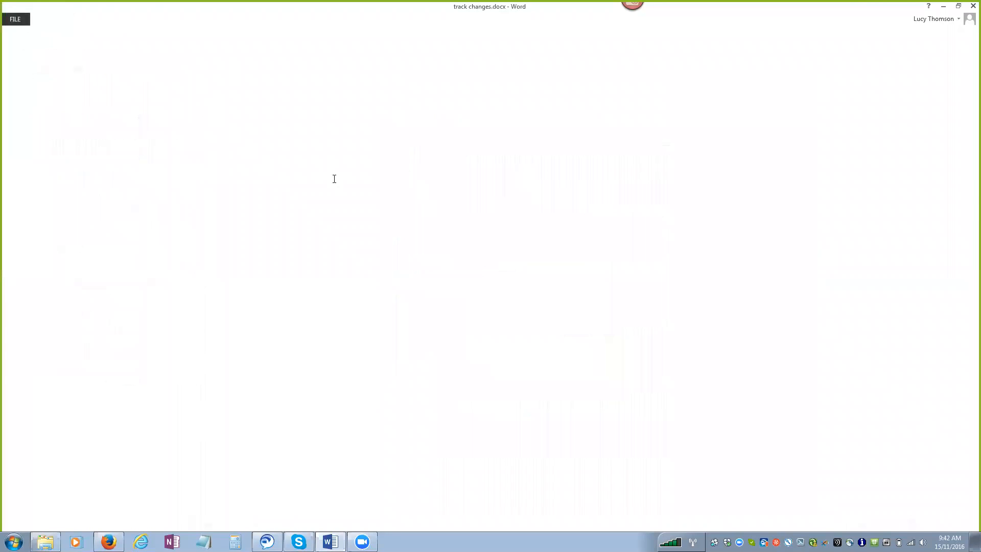
Try toggling Track Changes off and back on for the document
{"action": "scroll", "coordinate": [389, 152], "scroll_direction": "up", "scroll_amount": 5}
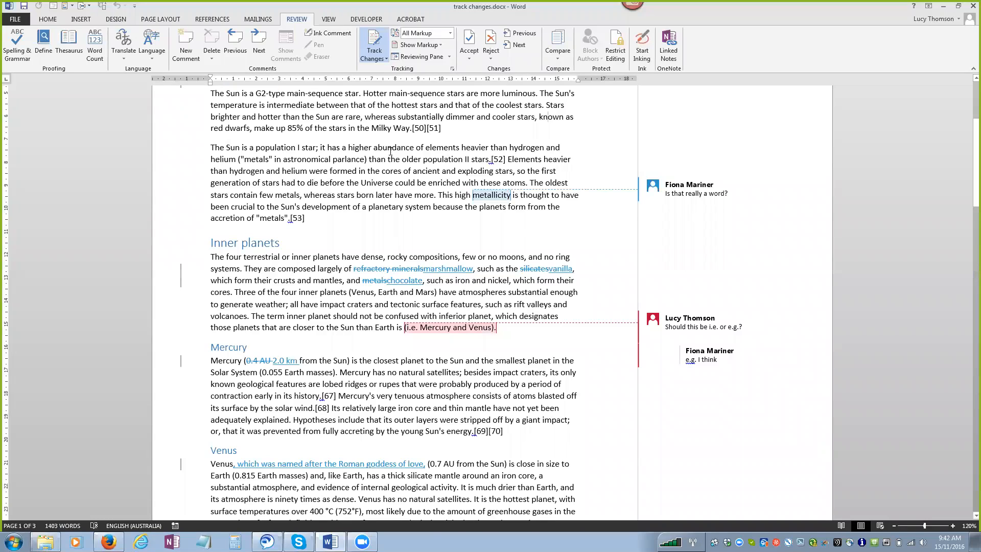
{"action": "left_click", "coordinate": [374, 43]}
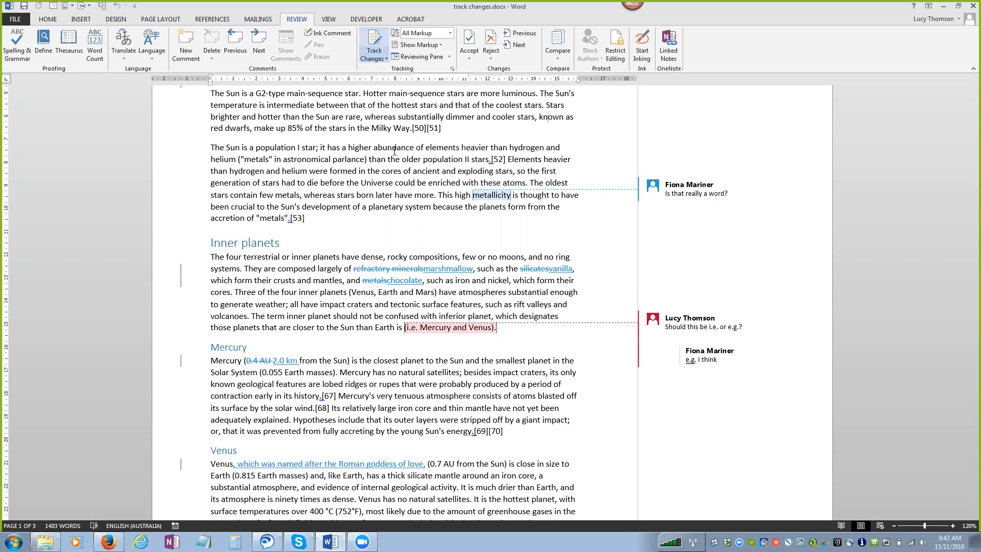
{"action": "left_click", "coordinate": [374, 58]}
{"action": "left_click", "coordinate": [374, 41]}
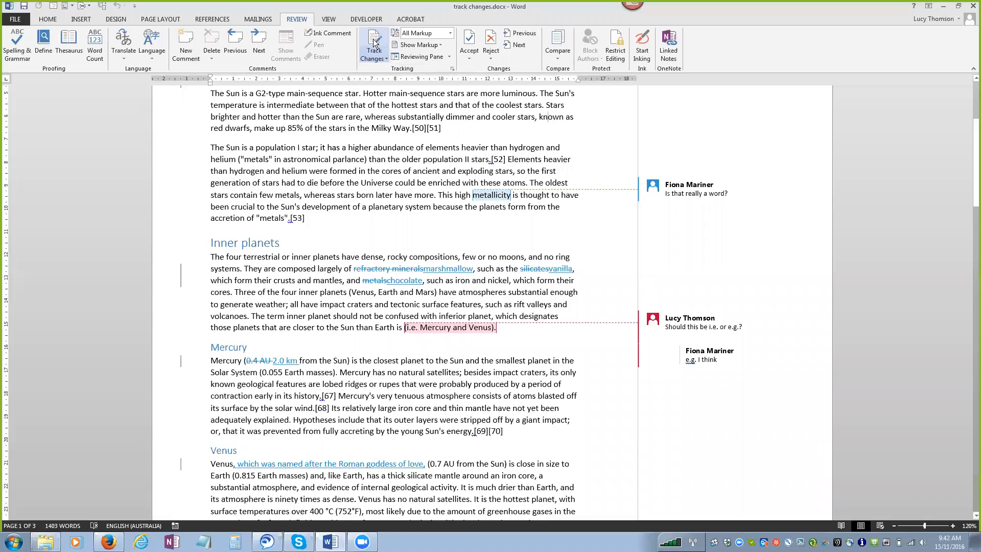
View the Lock Tracking settings with their optional password, and close them without locking
{"action": "left_click", "coordinate": [379, 58]}
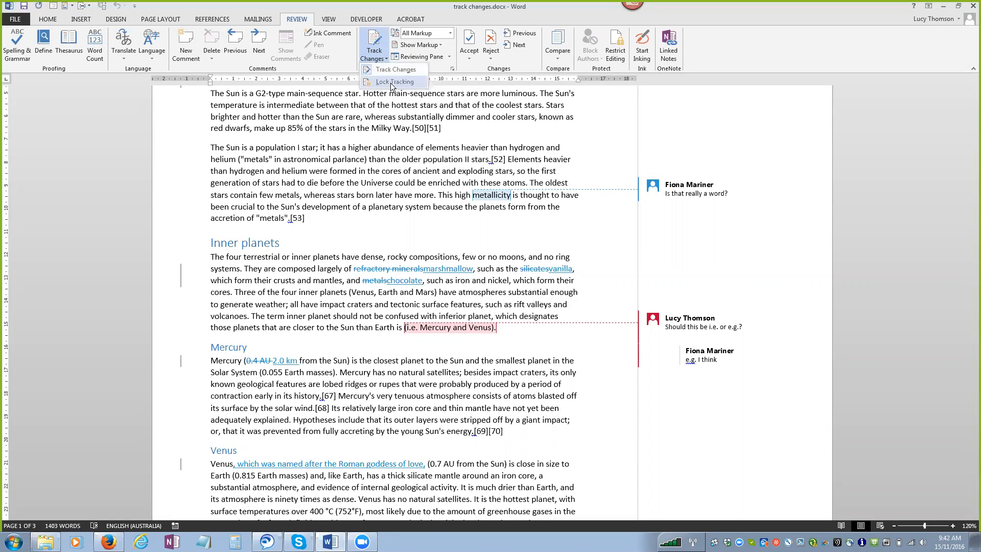
{"action": "left_click", "coordinate": [356, 138]}
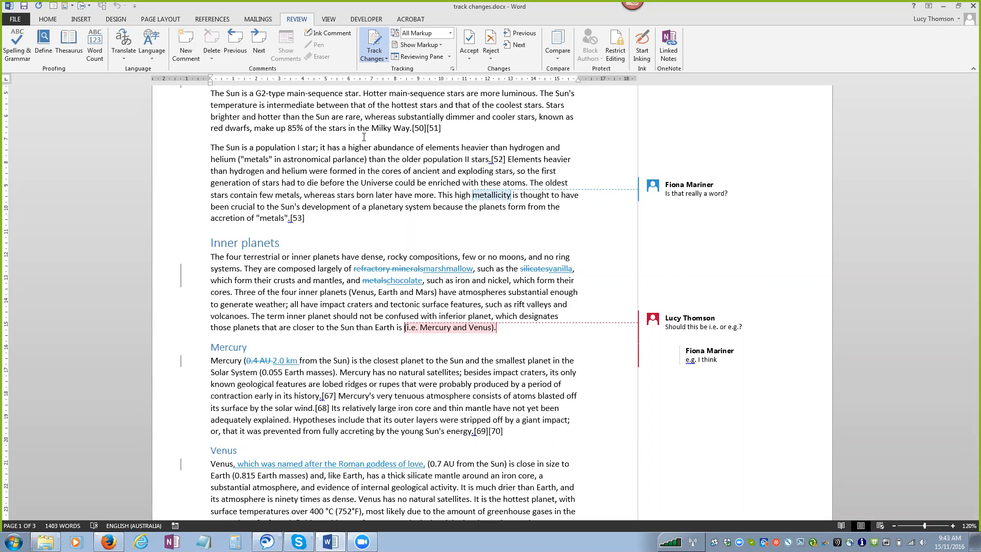
{"action": "left_click", "coordinate": [364, 58]}
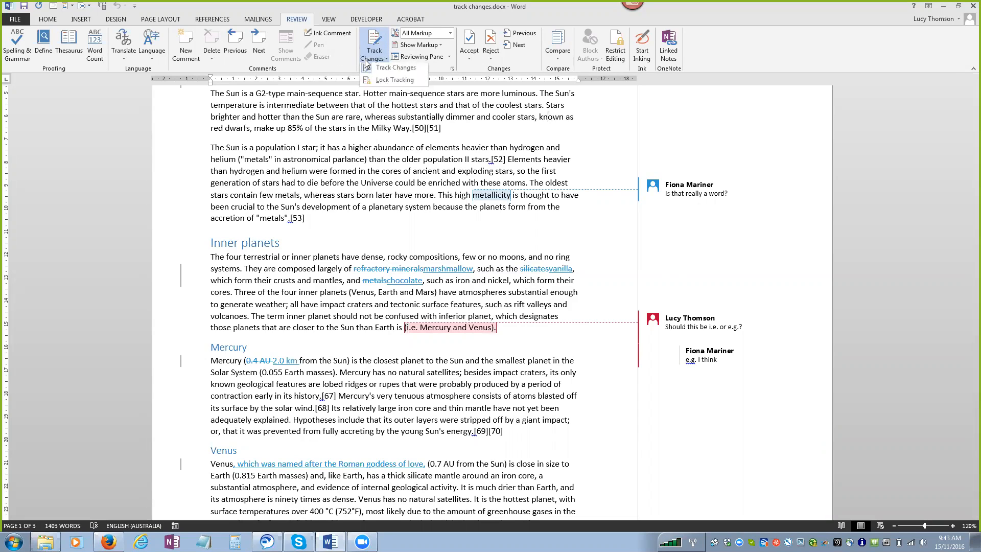
{"action": "left_click", "coordinate": [372, 85]}
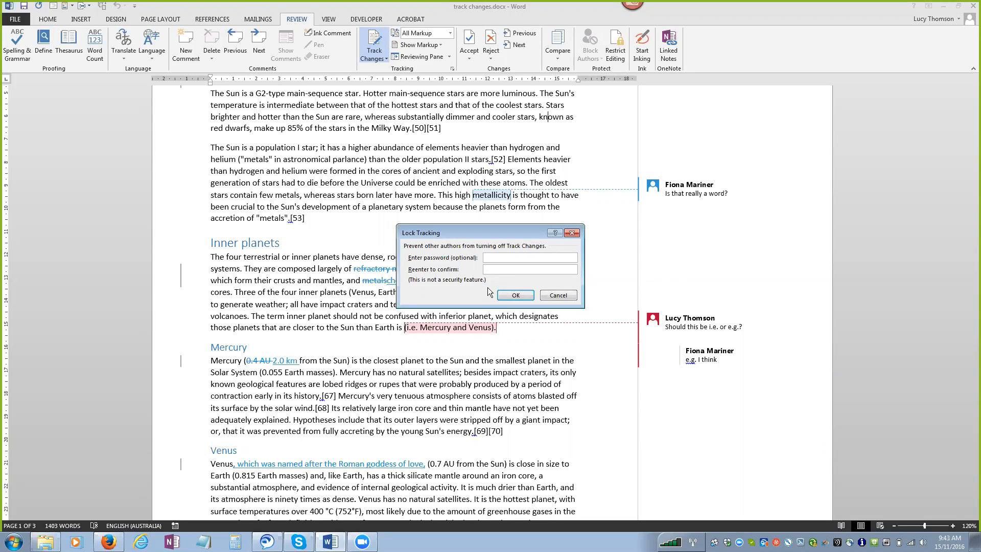
{"action": "left_click", "coordinate": [572, 233]}
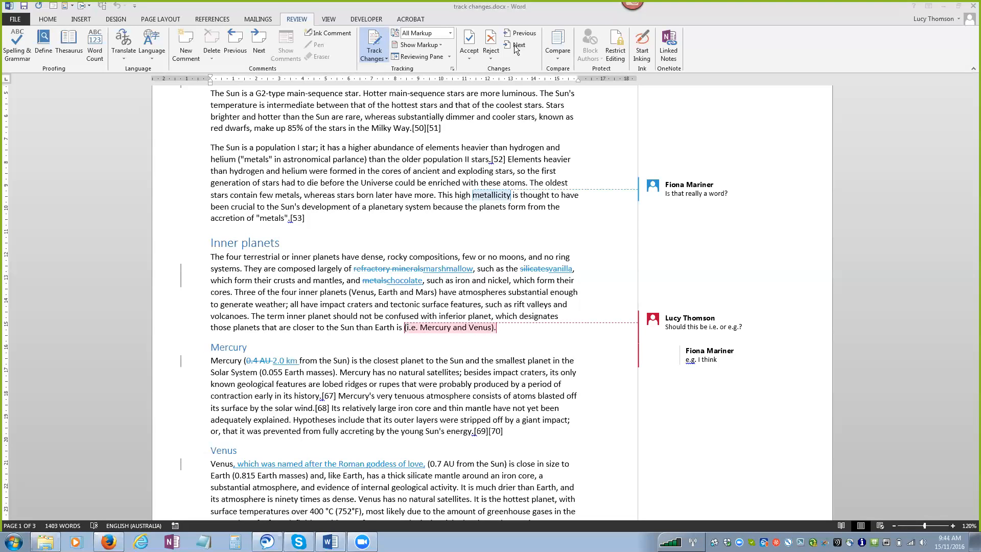
Go to the first tracked change from the start of the Sun paragraph and view the options for accepting changes
{"action": "scroll", "coordinate": [274, 186], "scroll_direction": "up", "scroll_amount": 2}
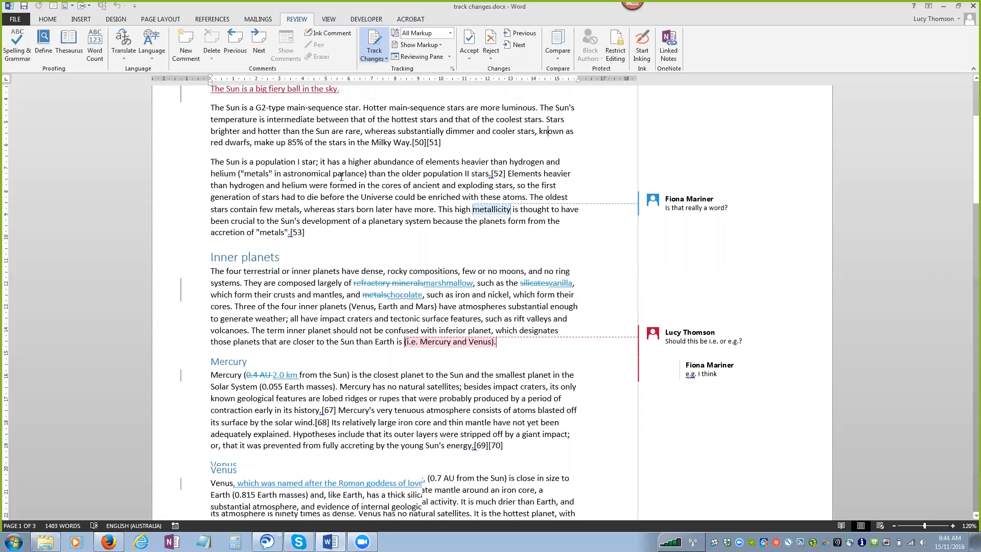
{"action": "scroll", "coordinate": [274, 186], "scroll_direction": "up", "scroll_amount": 3}
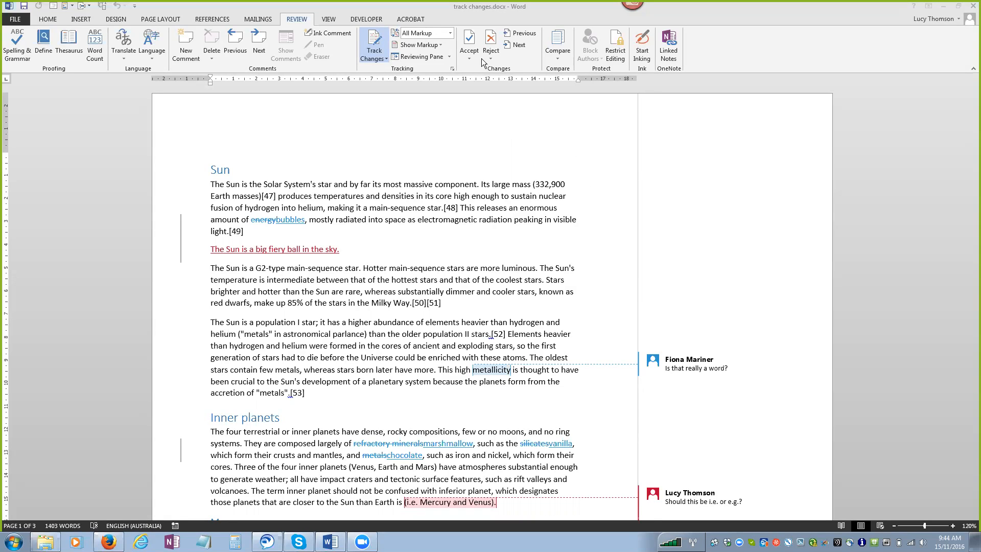
{"action": "left_click", "coordinate": [211, 186]}
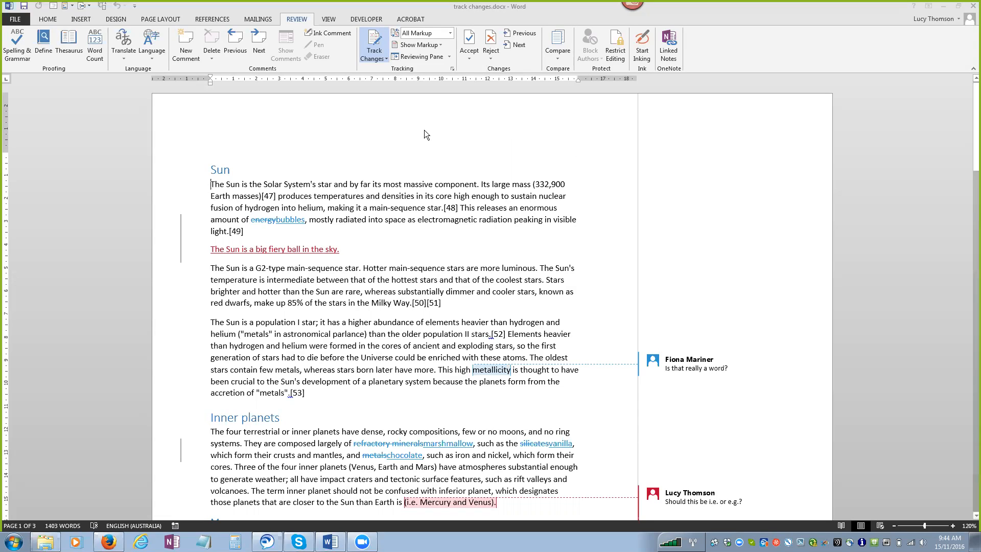
{"action": "left_click", "coordinate": [517, 44]}
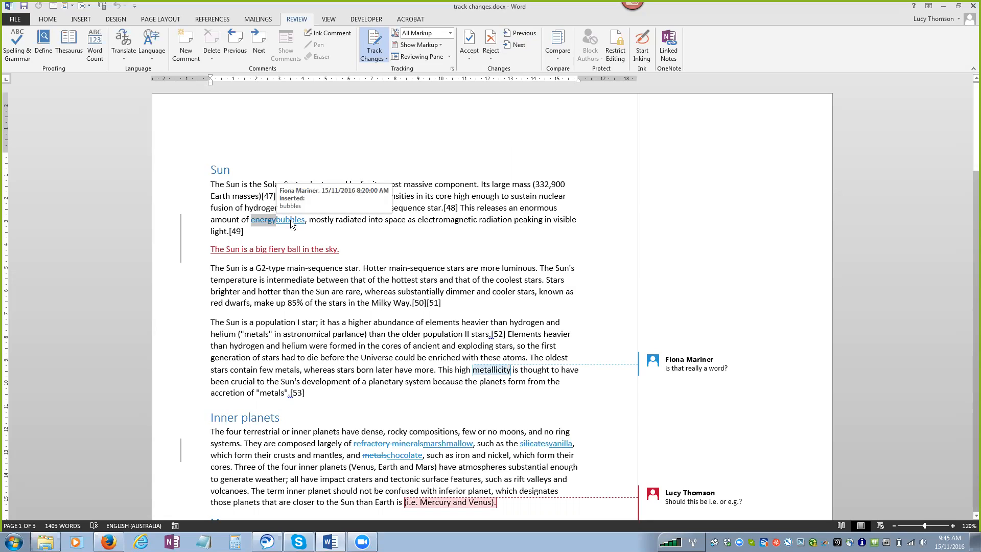
{"action": "left_click", "coordinate": [469, 59]}
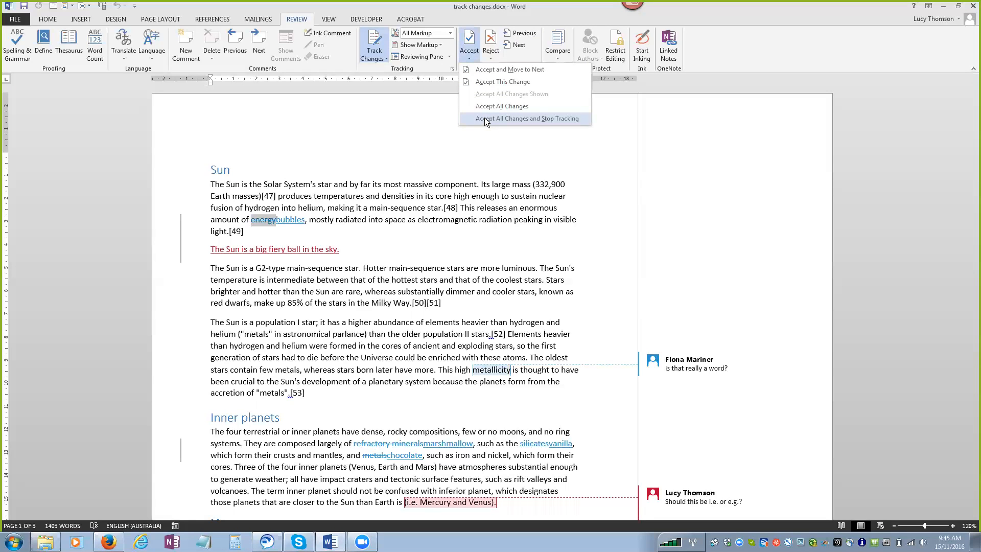
{"action": "left_click", "coordinate": [525, 53]}
Reject the deletion of "energy" and the insertion of "bubbles" in the Sun paragraph, moving to the next change each time
{"action": "left_click", "coordinate": [491, 54]}
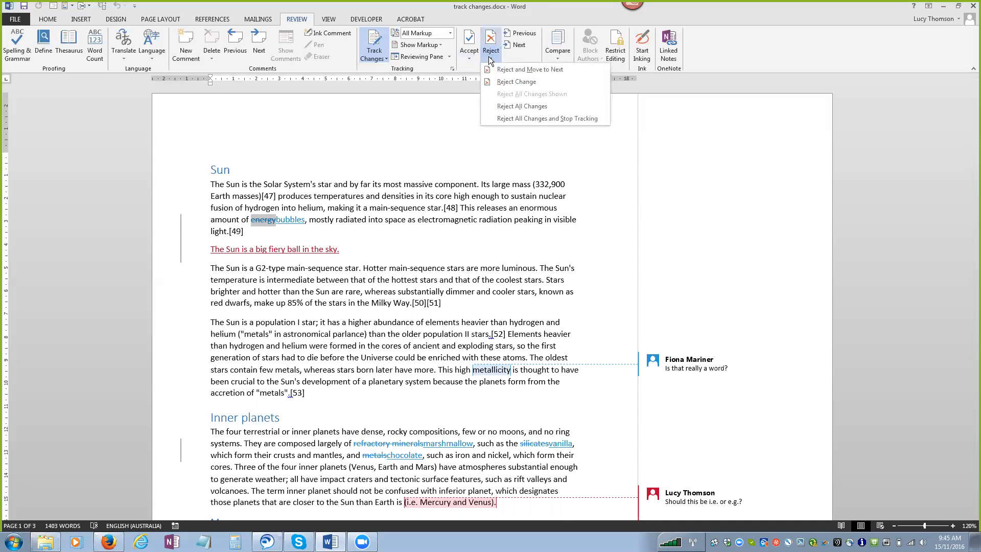
{"action": "left_click", "coordinate": [505, 69]}
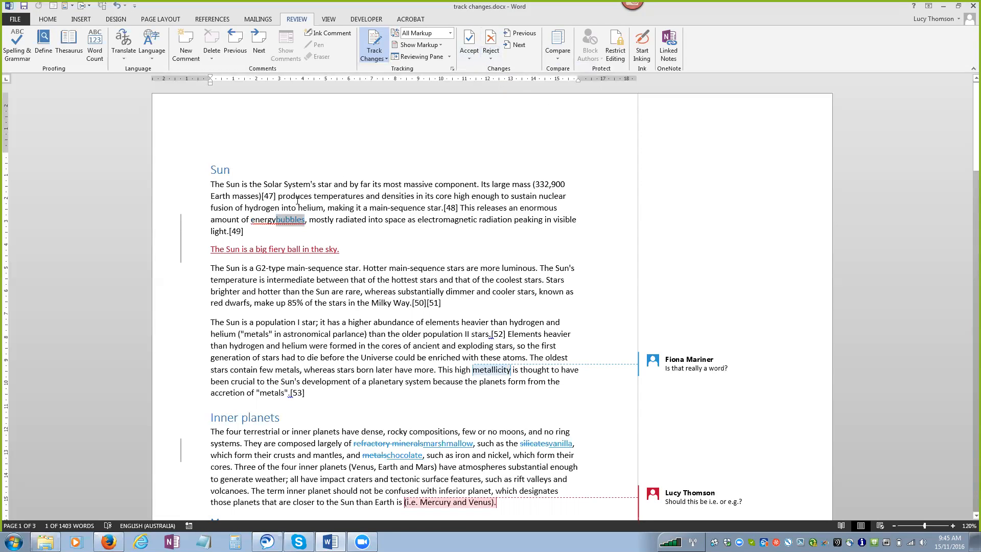
{"action": "left_click", "coordinate": [491, 54]}
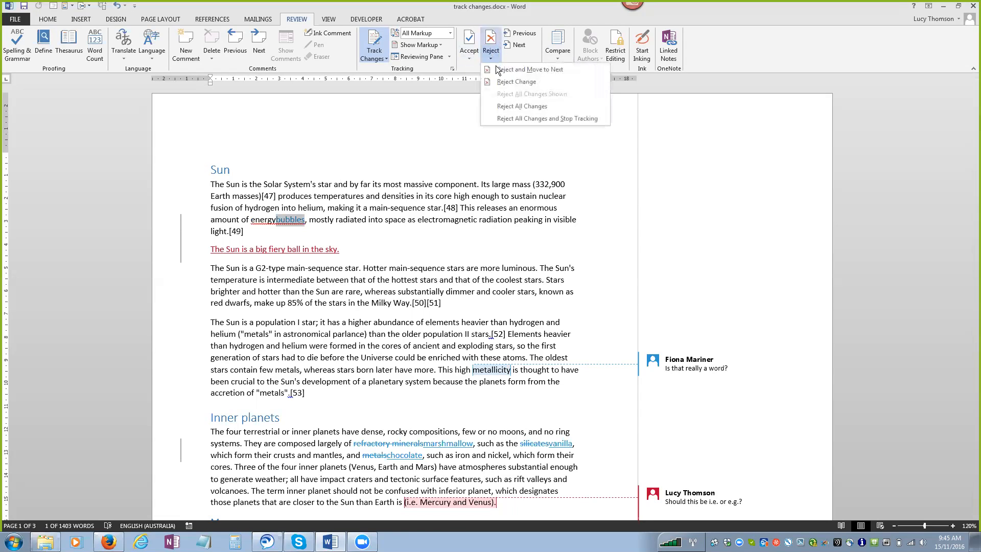
{"action": "left_click", "coordinate": [498, 69]}
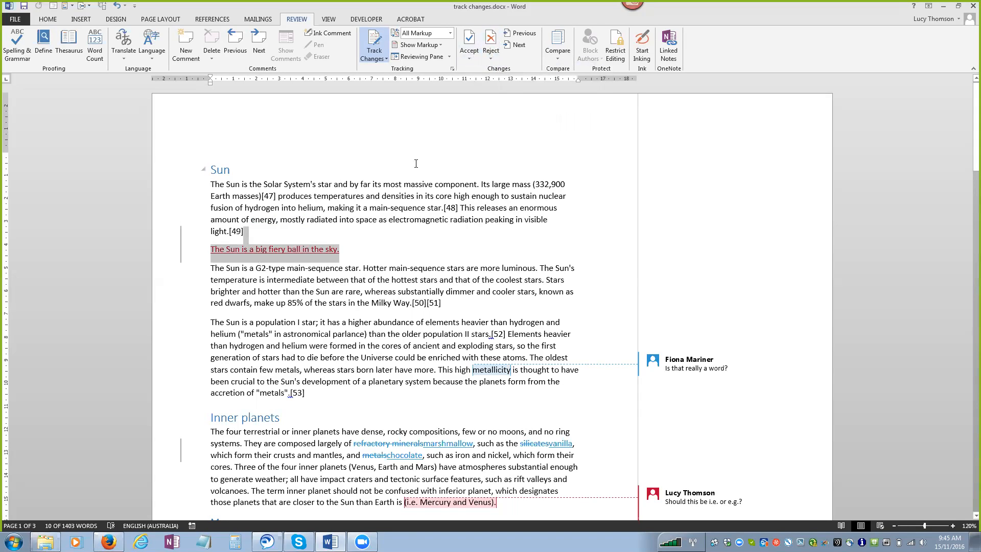
Accept only the tracked insertion "The Sun is a big fiery ball in the sky." without moving to the next change
{"action": "left_click", "coordinate": [468, 60]}
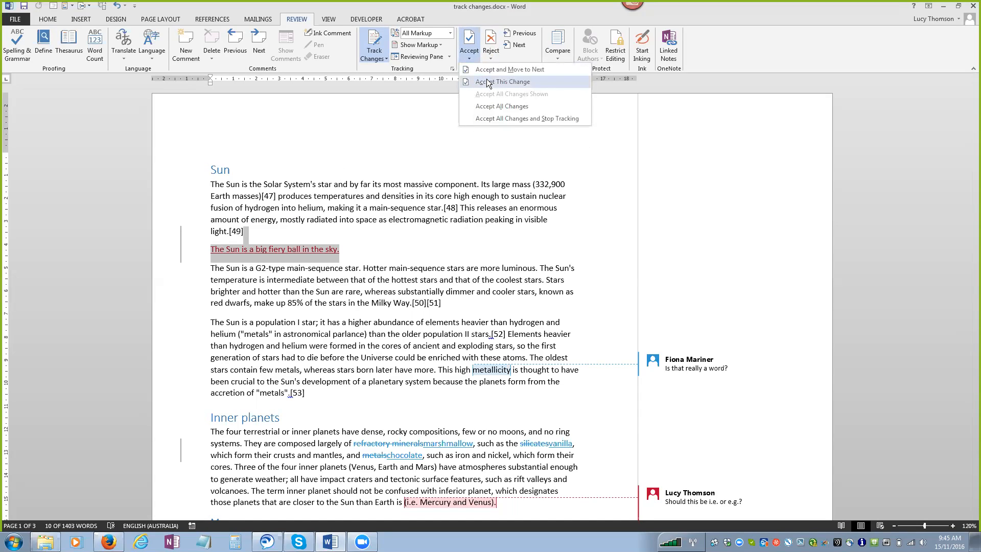
{"action": "left_click", "coordinate": [488, 82]}
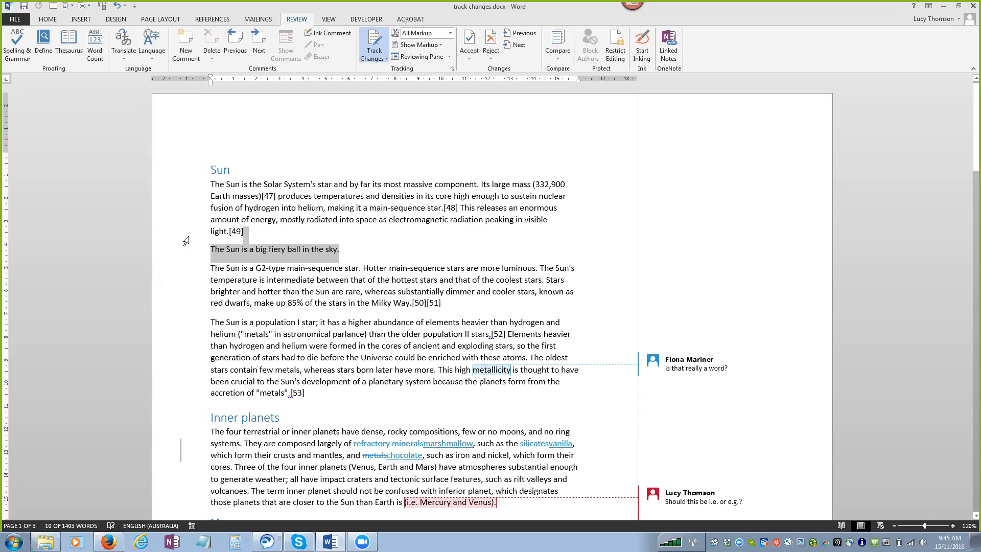
Display the document in its Original version, and switch the review display to Simple Markup
{"action": "left_click", "coordinate": [450, 34]}
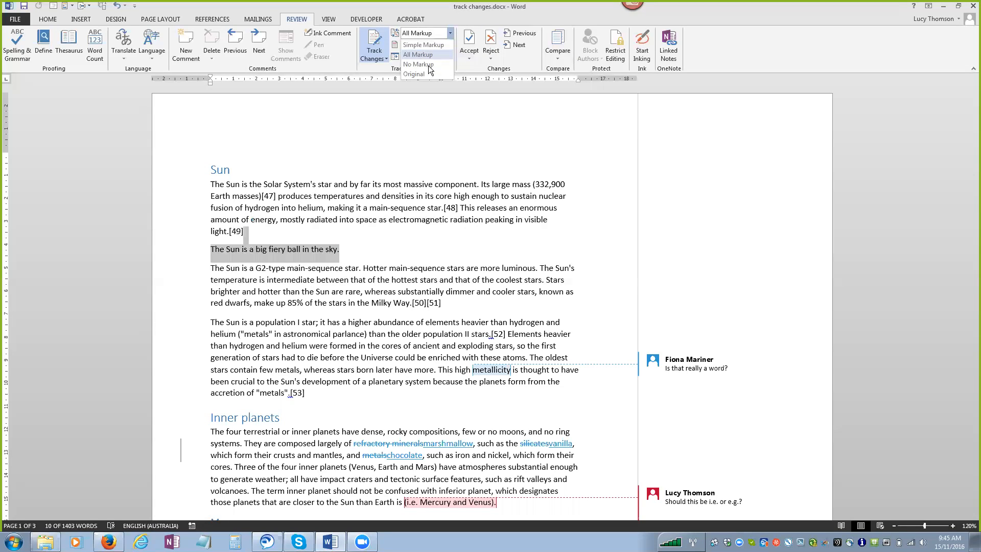
{"action": "left_click", "coordinate": [415, 74]}
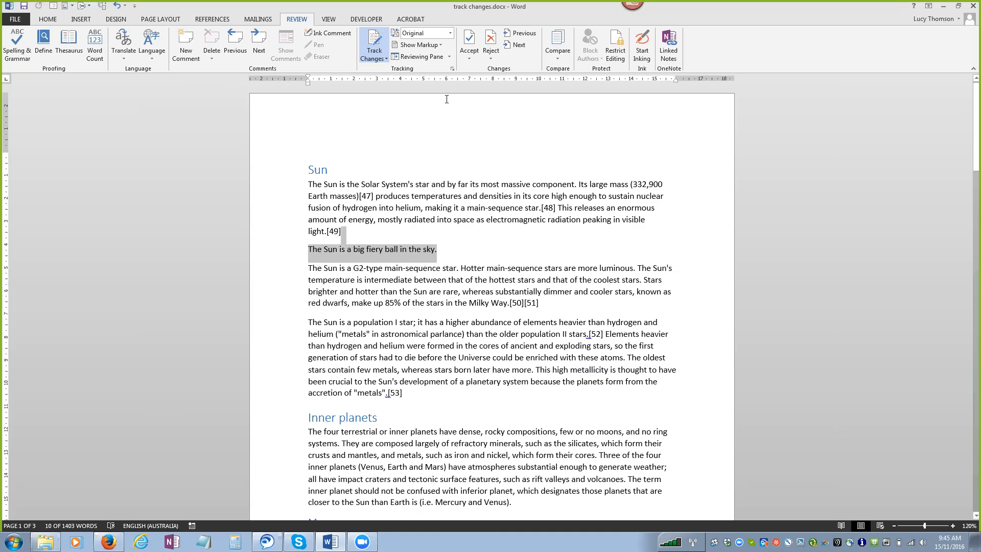
{"action": "left_click", "coordinate": [449, 33]}
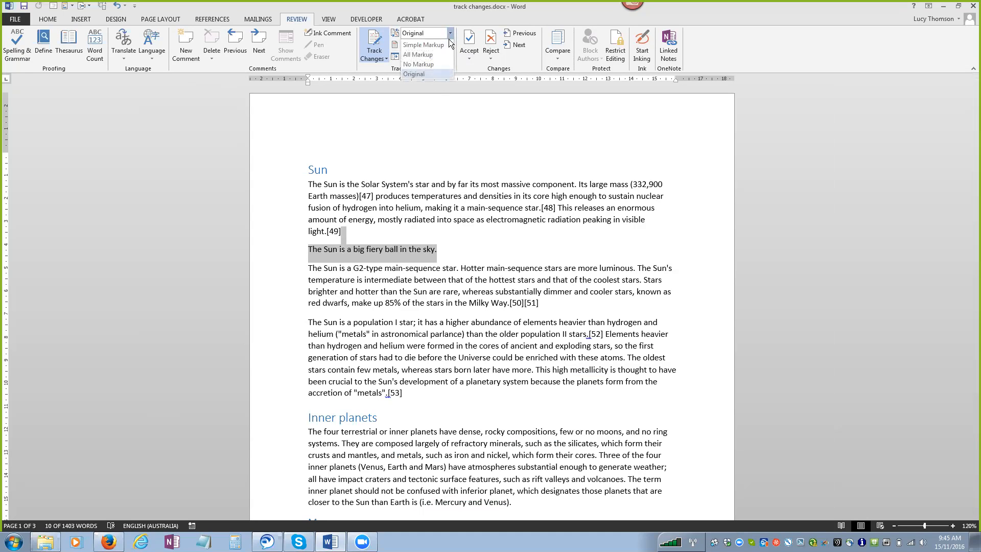
{"action": "left_click", "coordinate": [423, 45]}
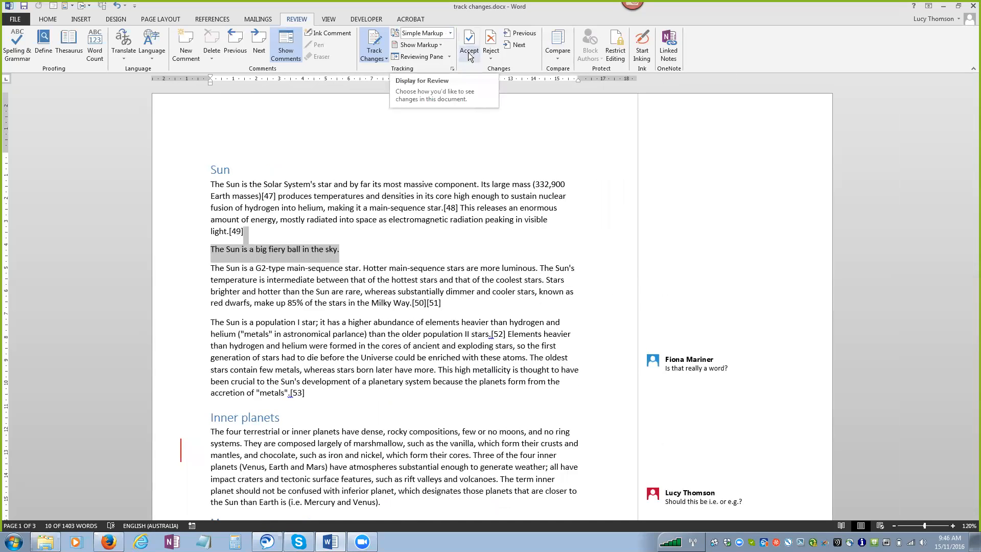
Go to the comment on "metallicity" in the Sun section and reply "Yes it is" to it
{"action": "left_click", "coordinate": [514, 46]}
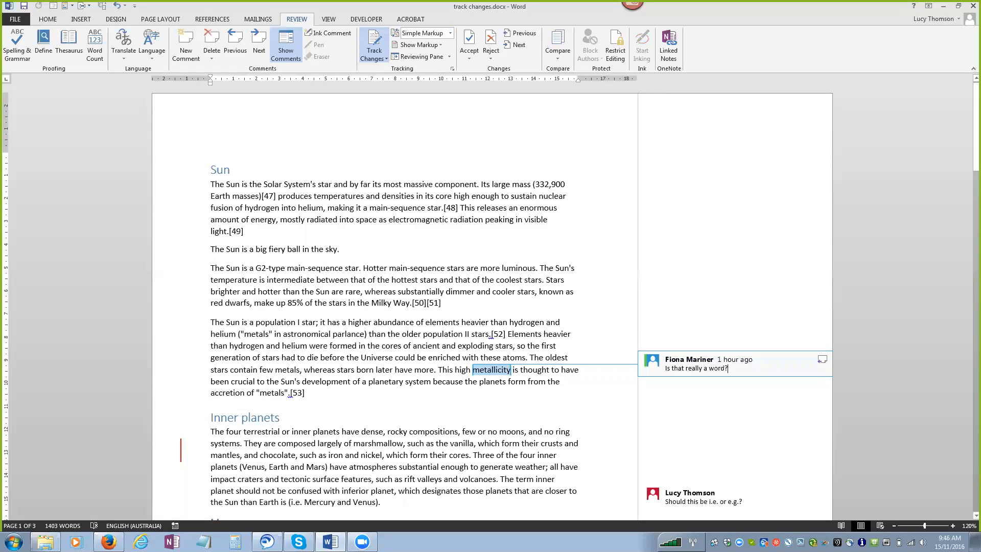
{"action": "key", "text": "Return"}
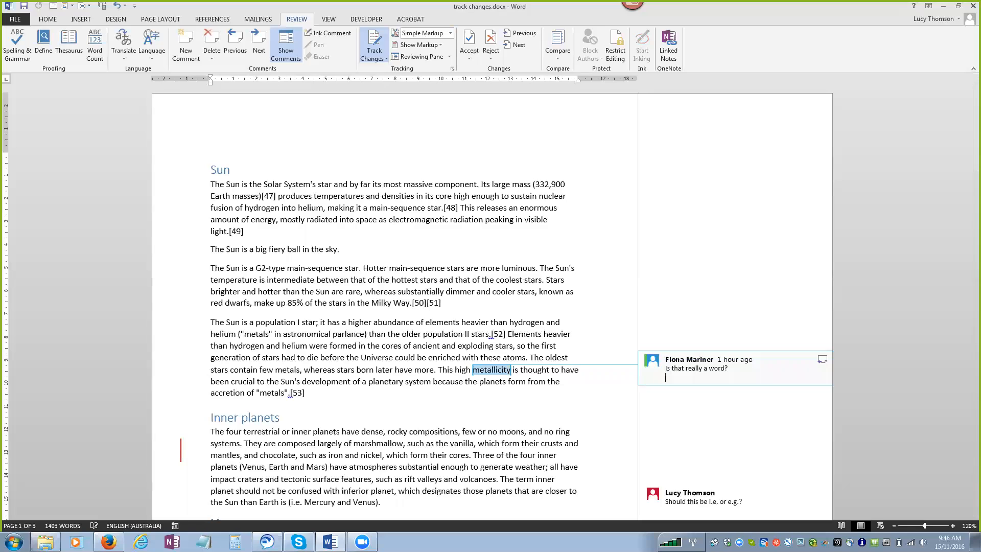
{"action": "left_click", "coordinate": [822, 359]}
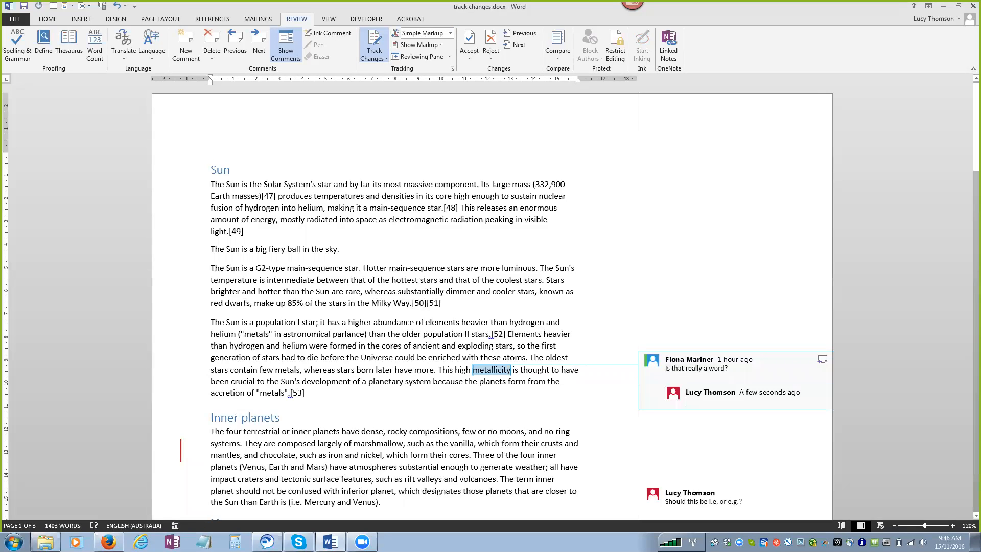
{"action": "type", "text": "ye"}
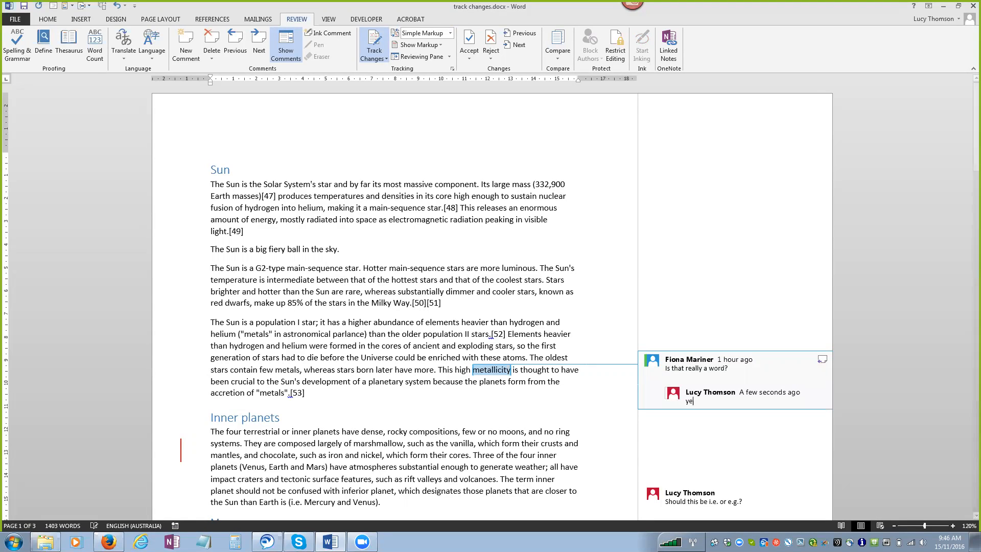
{"action": "type", "text": "s it is"}
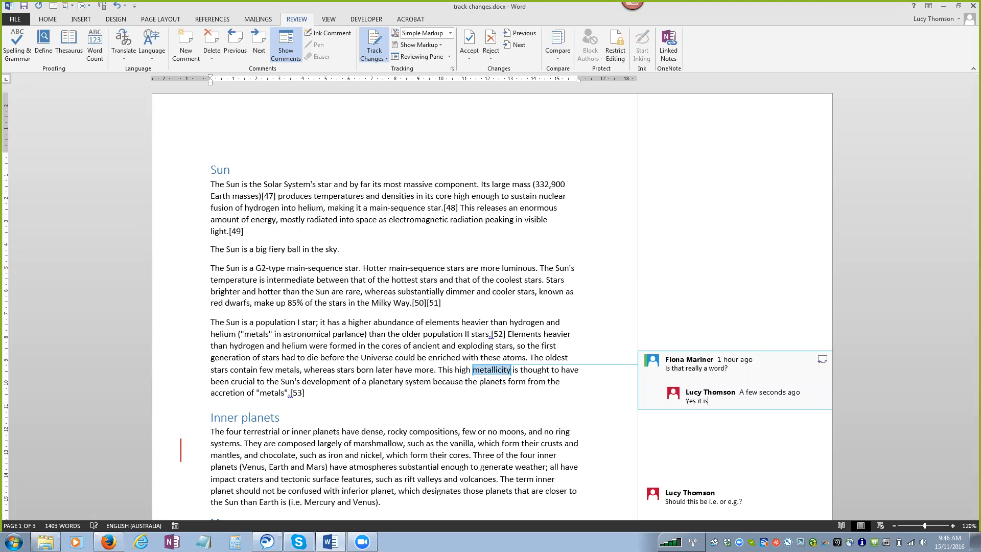
{"action": "left_click", "coordinate": [609, 398]}
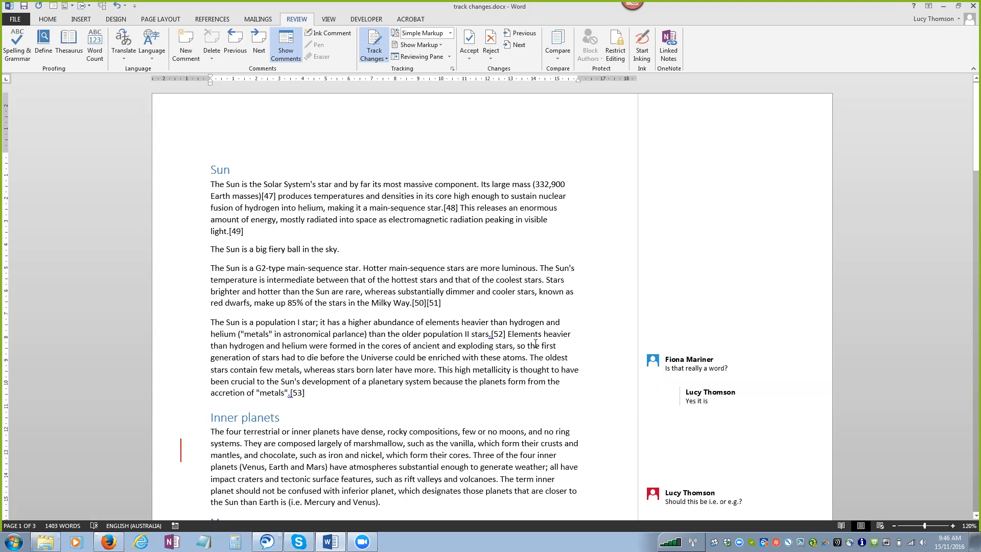
Go to the "marshmallow" change under Inner planets and view the options for accepting or rejecting all changes, without applying any
{"action": "left_click", "coordinate": [518, 45]}
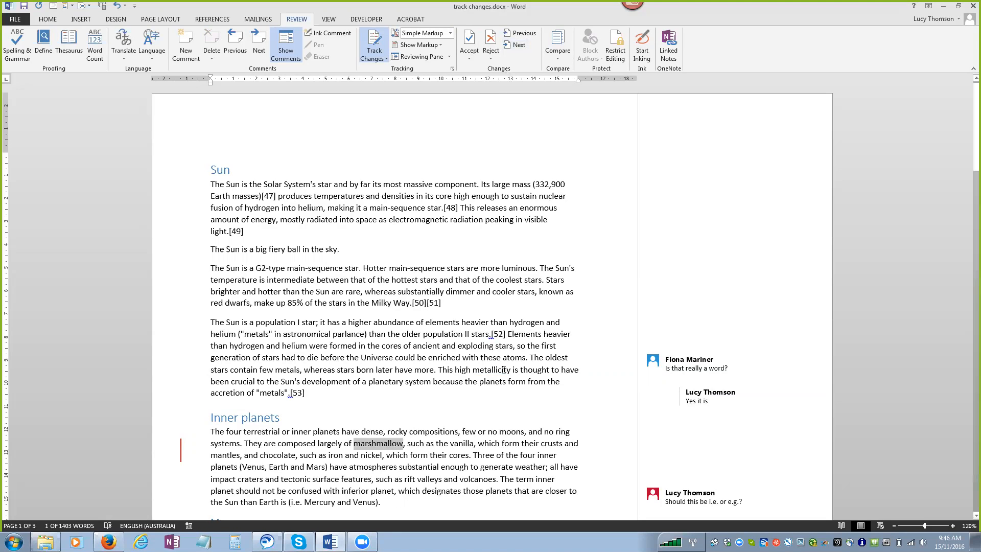
{"action": "scroll", "coordinate": [445, 324], "scroll_direction": "down", "scroll_amount": 3}
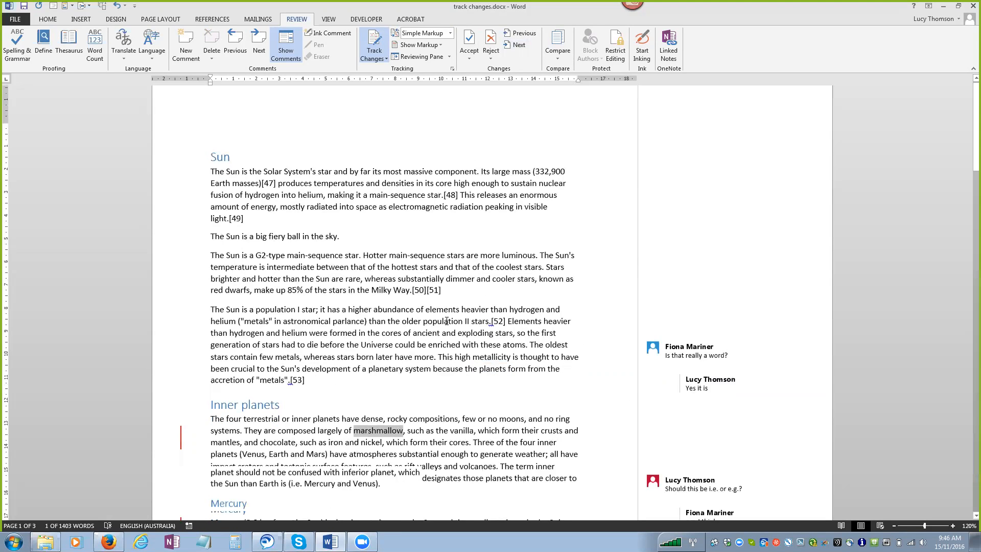
{"action": "scroll", "coordinate": [446, 324], "scroll_direction": "down", "scroll_amount": 6}
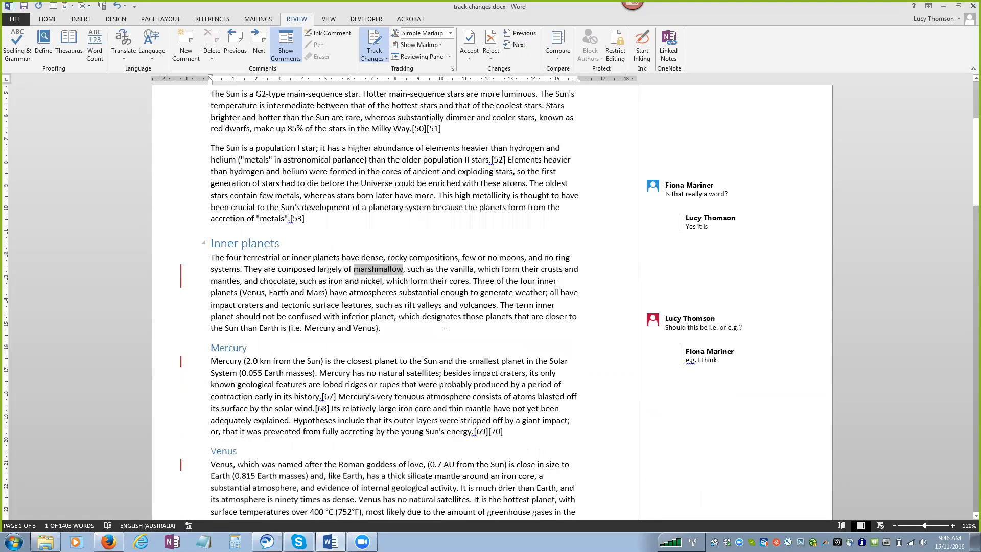
{"action": "scroll", "coordinate": [448, 314], "scroll_direction": "up", "scroll_amount": 2}
{"action": "left_click", "coordinate": [470, 57]}
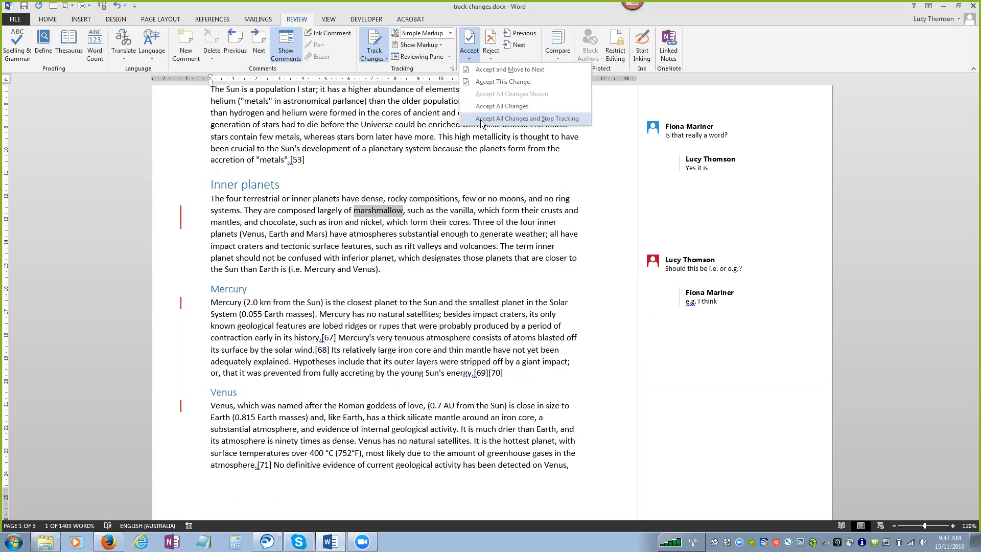
{"action": "left_click", "coordinate": [419, 132]}
{"action": "left_click", "coordinate": [491, 58]}
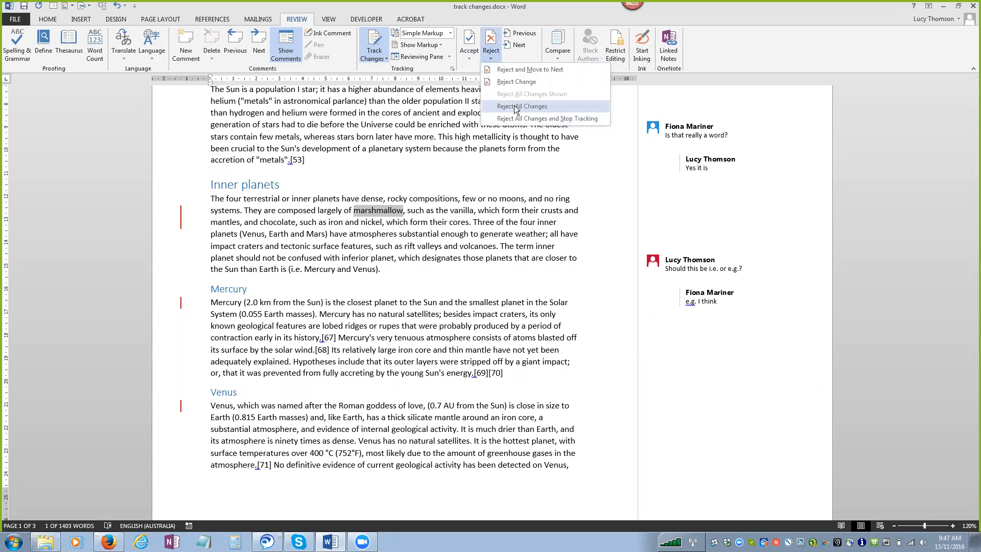
{"action": "left_click", "coordinate": [488, 197]}
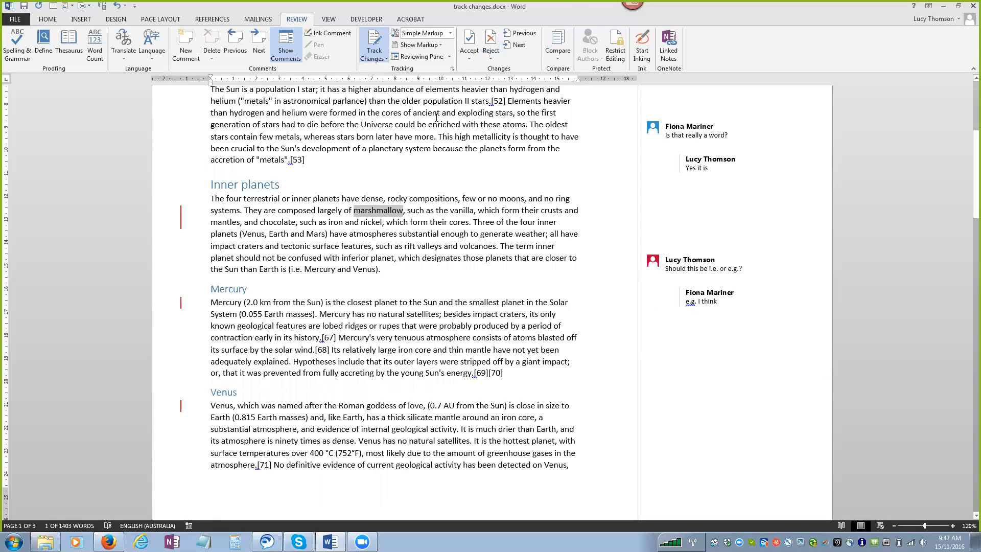
Collapse the comments to balloons, view the "metallicity" and "(i.e. Mercury and Venus)" comments individually, and show all comments again
{"action": "left_click", "coordinate": [287, 45]}
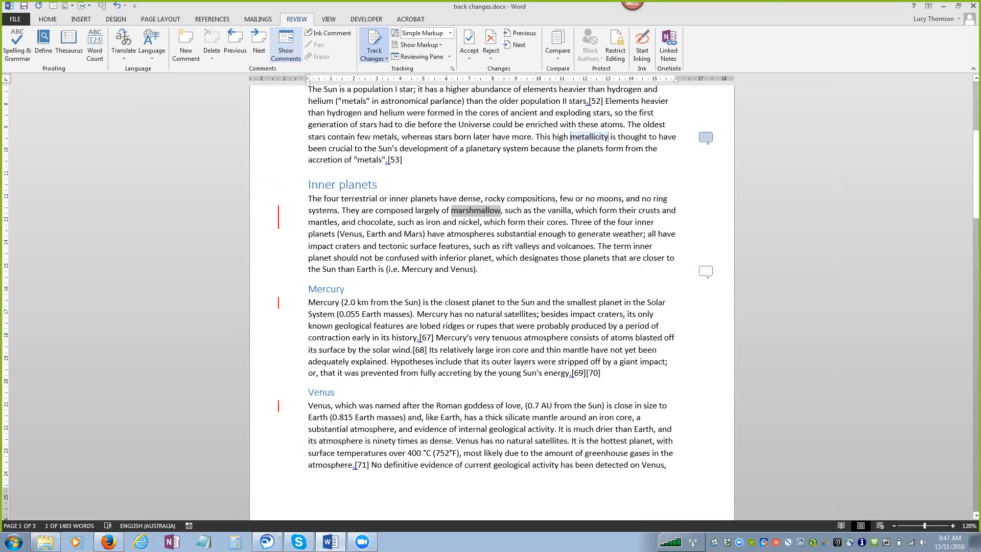
{"action": "left_click", "coordinate": [706, 138]}
{"action": "left_click", "coordinate": [705, 271]}
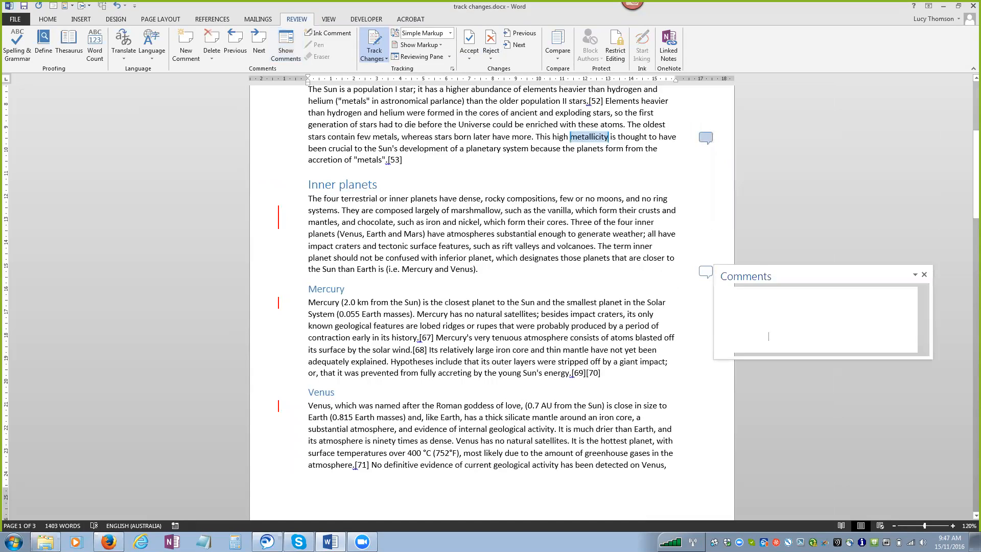
{"action": "left_click", "coordinate": [706, 137]}
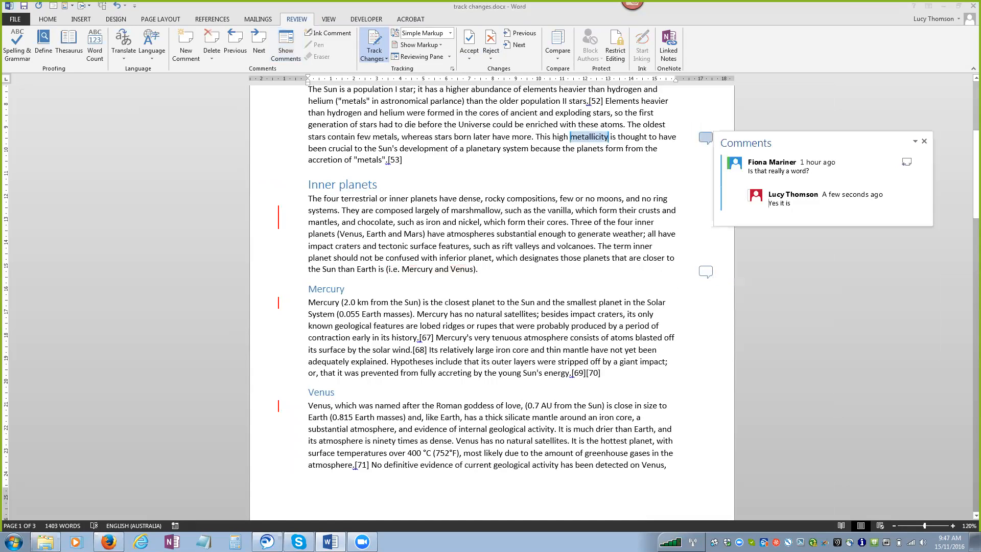
{"action": "left_click", "coordinate": [705, 271]}
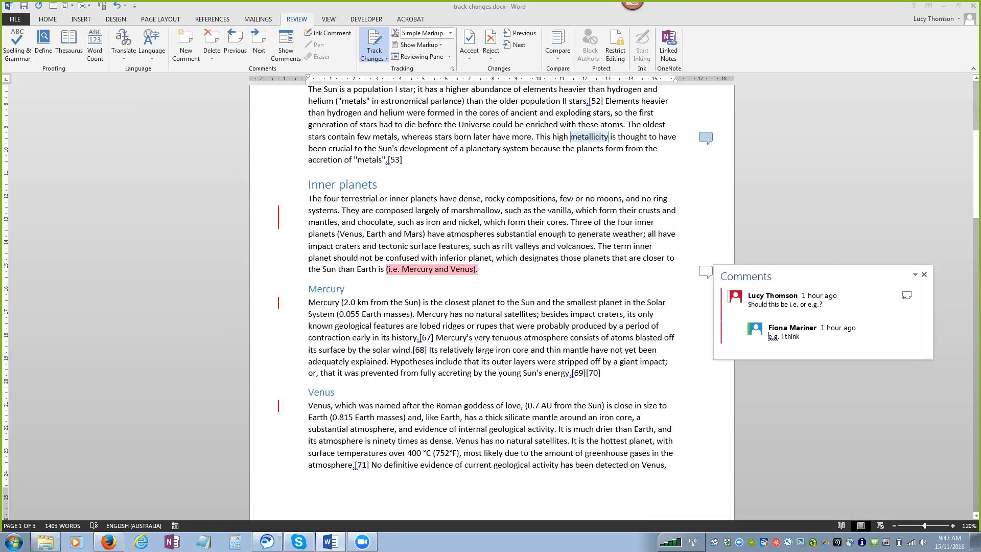
{"action": "left_click", "coordinate": [705, 137]}
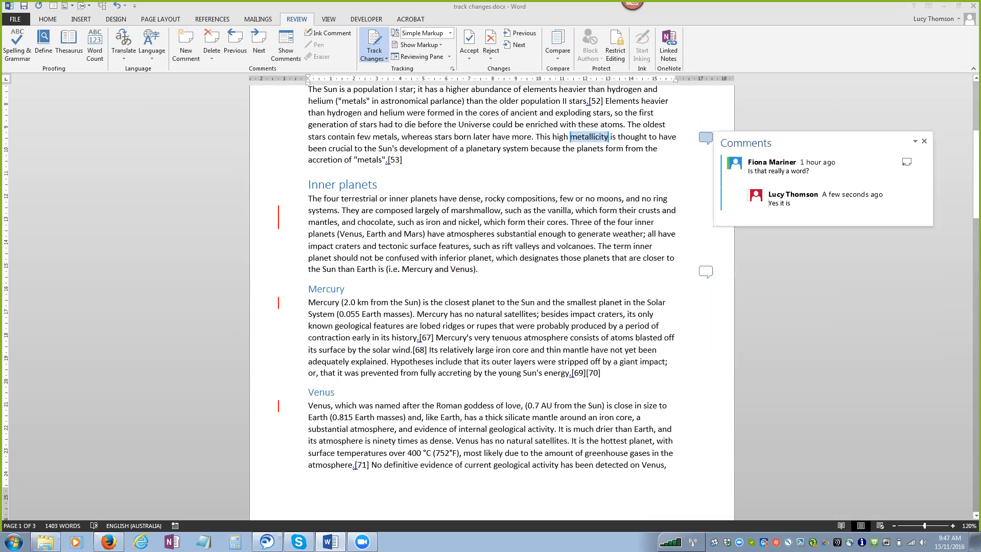
{"action": "left_click", "coordinate": [286, 45]}
Add the comment "What a great year." to "1972" in the Moon section
{"action": "scroll", "coordinate": [520, 429], "scroll_direction": "down", "scroll_amount": 3}
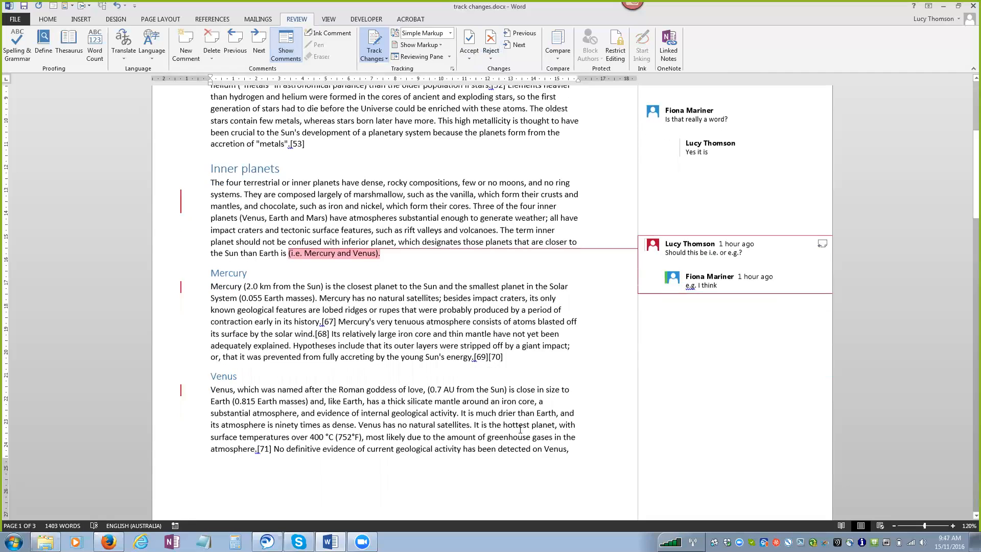
{"action": "scroll", "coordinate": [520, 429], "scroll_direction": "down", "scroll_amount": 6}
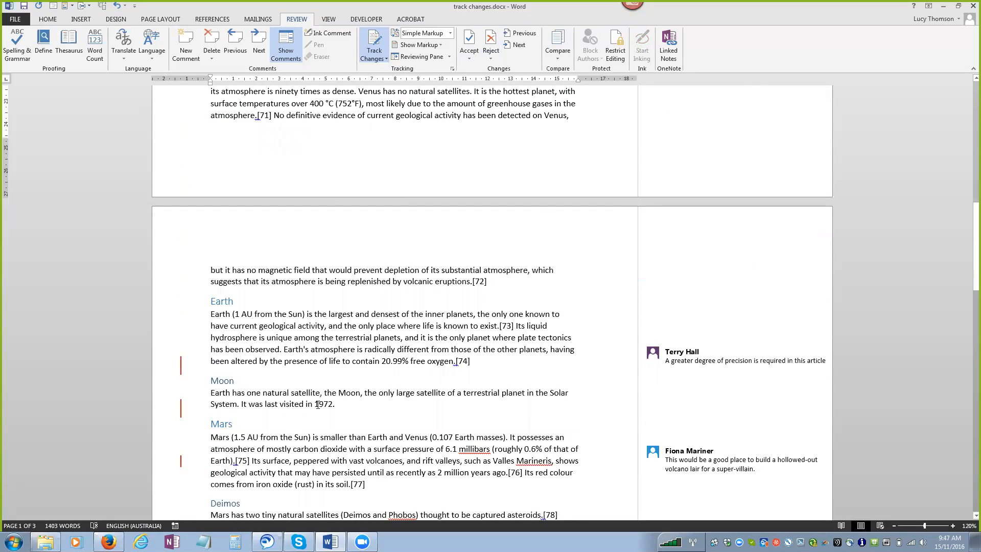
{"action": "left_click_drag", "start_coordinate": [315, 405], "coordinate": [334, 404]}
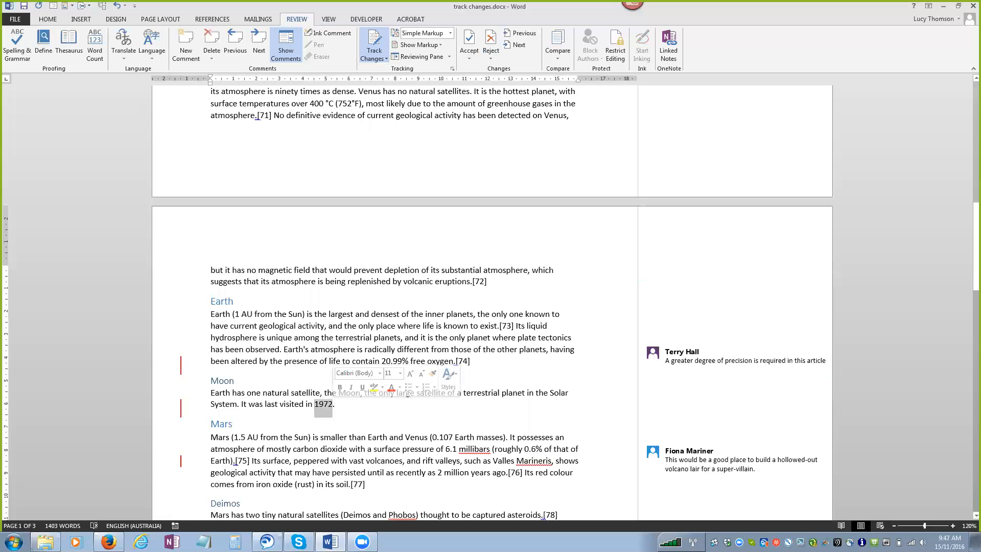
{"action": "left_click", "coordinate": [186, 47]}
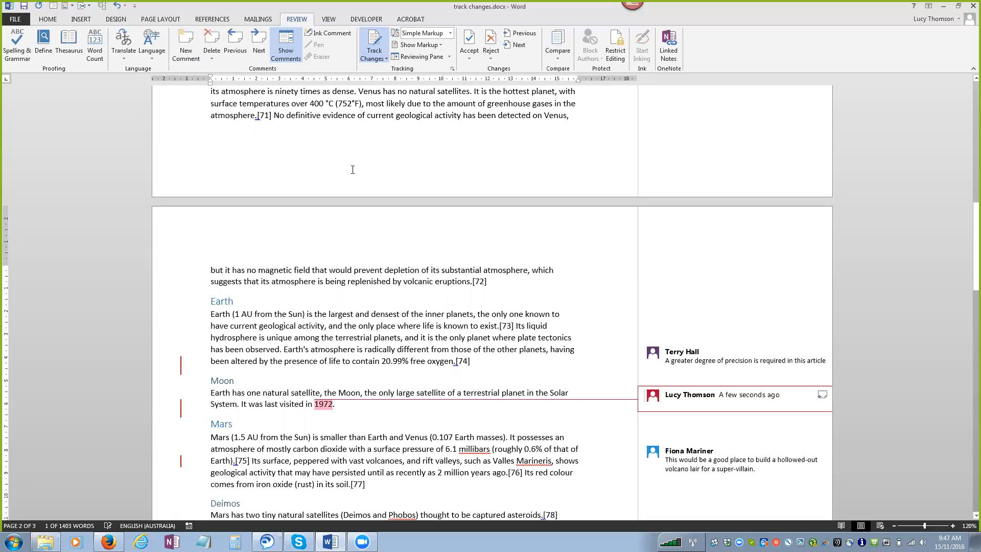
{"action": "type", "text": "W"}
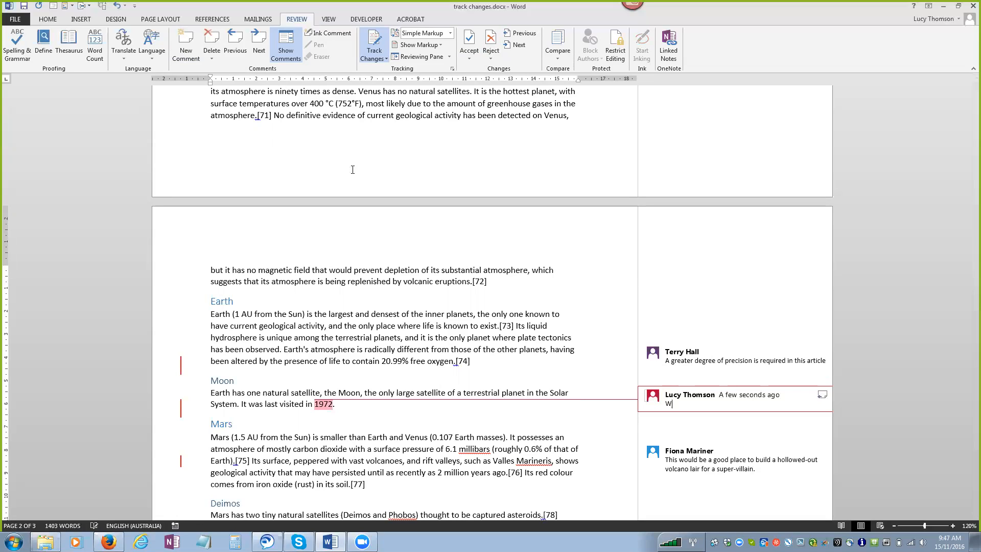
{"action": "type", "text": "hat a great year."}
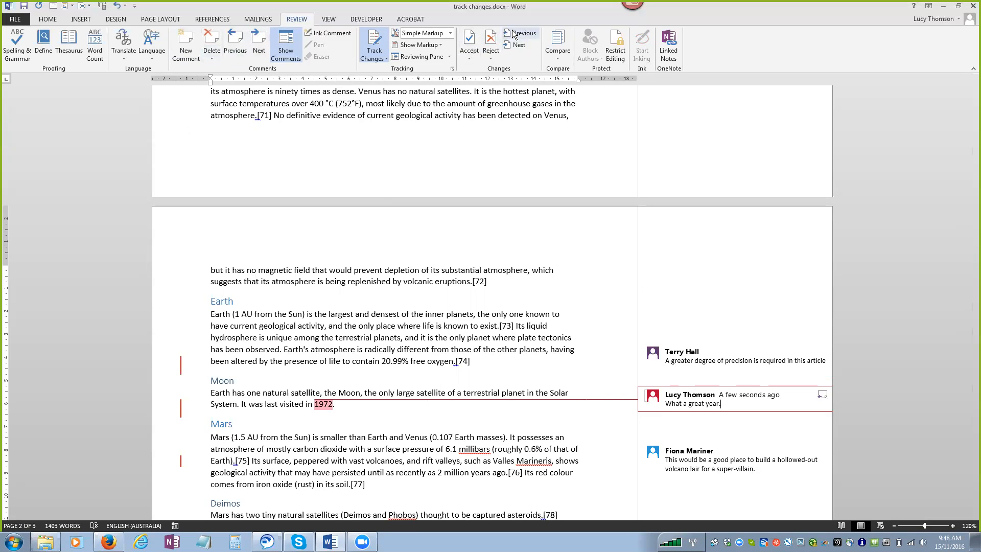
Step forward through the document's comments one by one, ending at the comment on "vast volcanoes" in the Mars section
{"action": "left_click", "coordinate": [259, 41]}
{"action": "left_click", "coordinate": [259, 41]}
{"action": "left_click", "coordinate": [259, 41]}
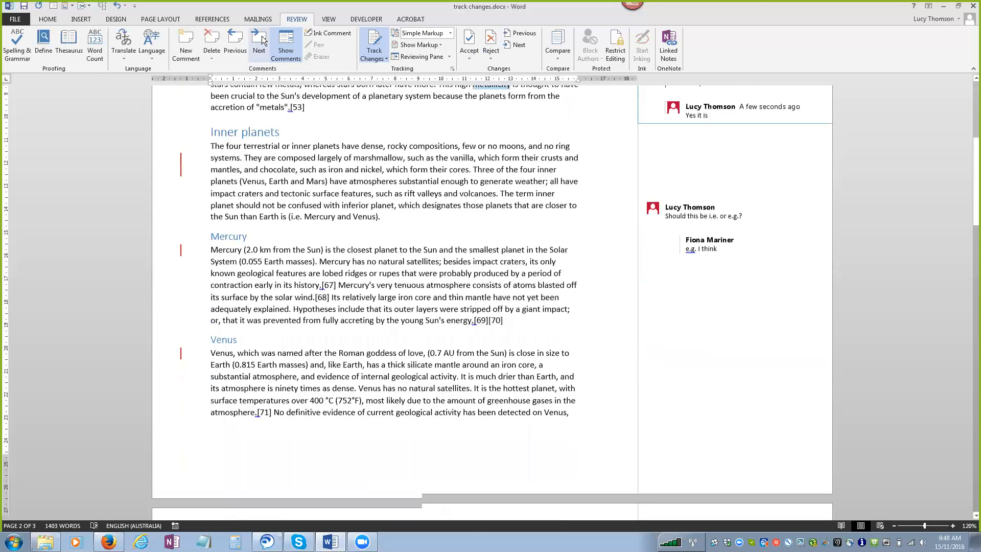
{"action": "left_click", "coordinate": [259, 41]}
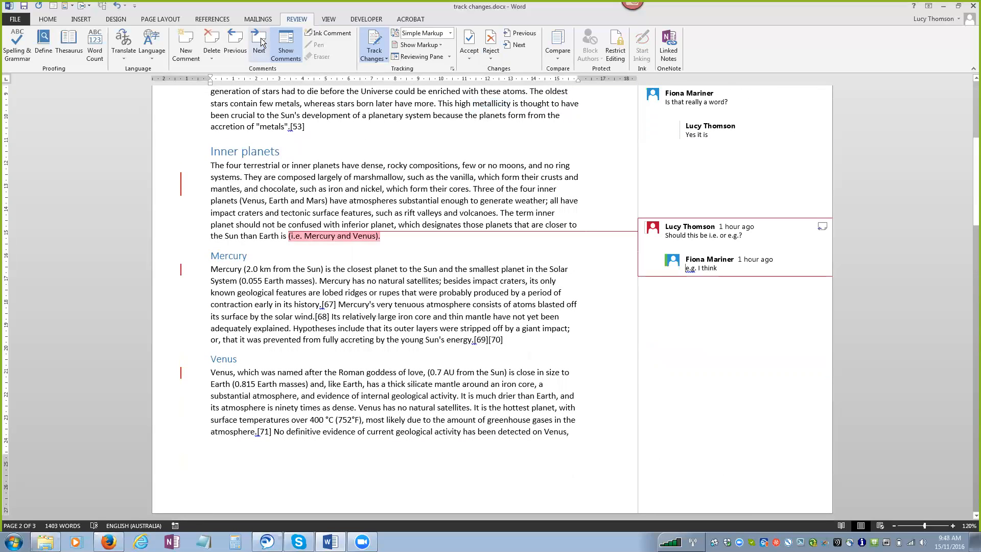
{"action": "left_click", "coordinate": [261, 41]}
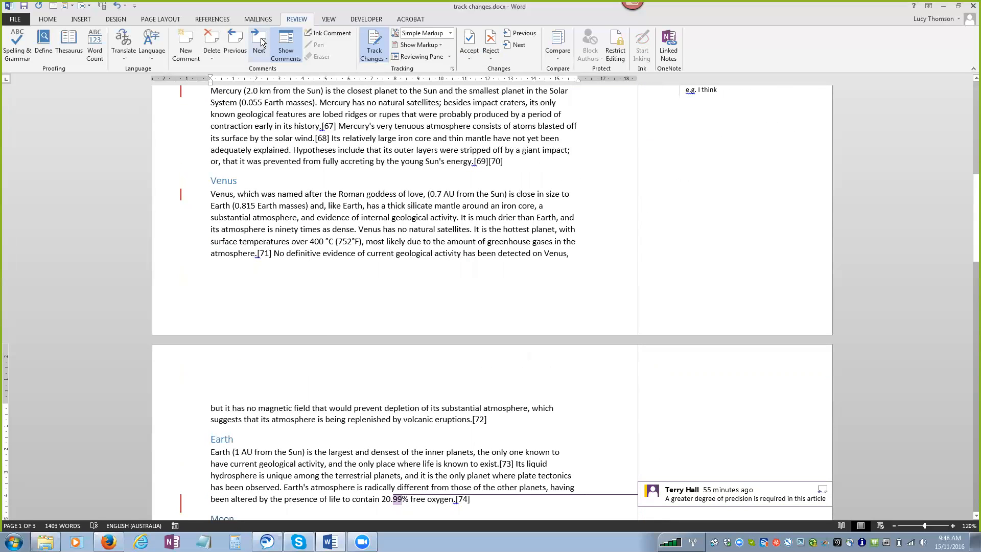
{"action": "left_click", "coordinate": [260, 41]}
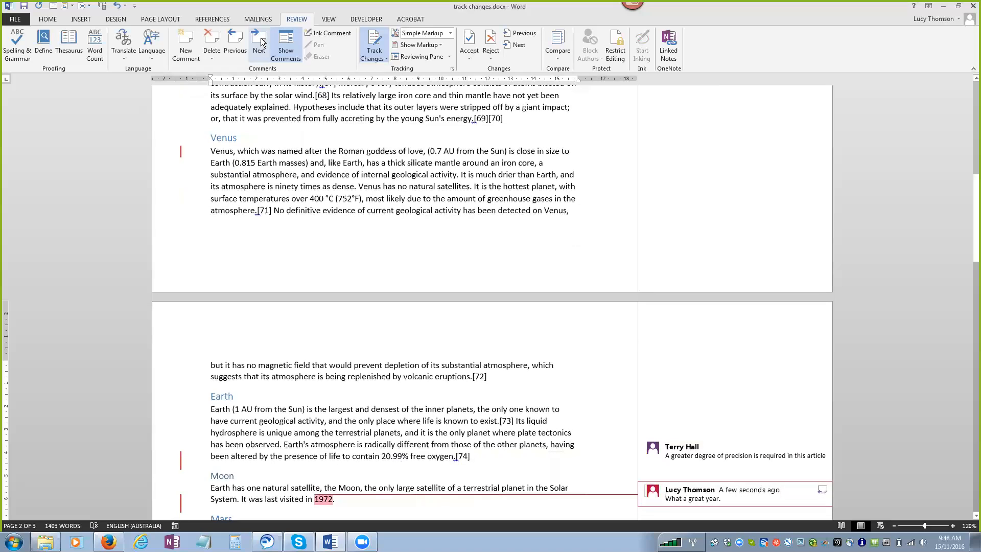
{"action": "left_click", "coordinate": [261, 41]}
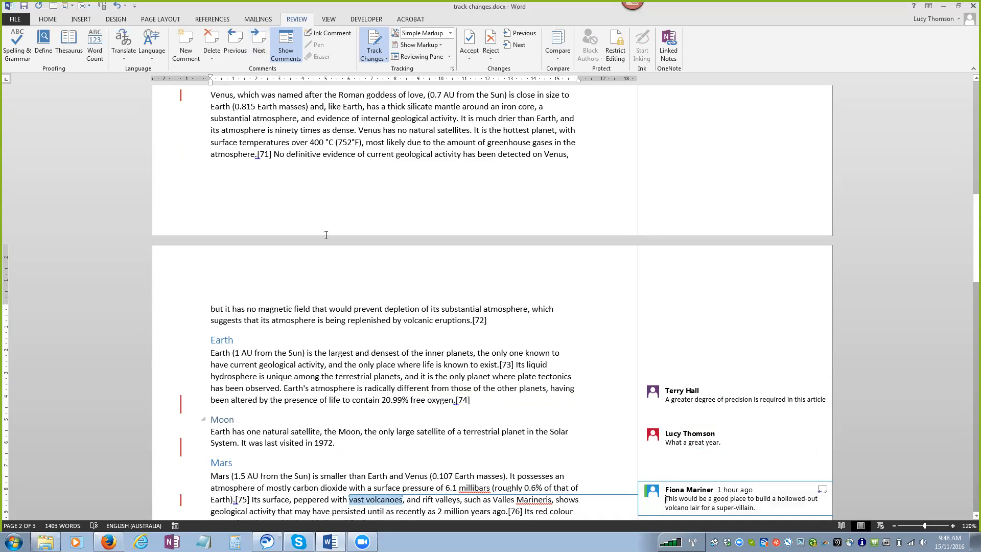
Delete the comment on "vast volcanoes" in the Mars section and view the remaining comment deletion options without applying any
{"action": "left_click", "coordinate": [211, 58]}
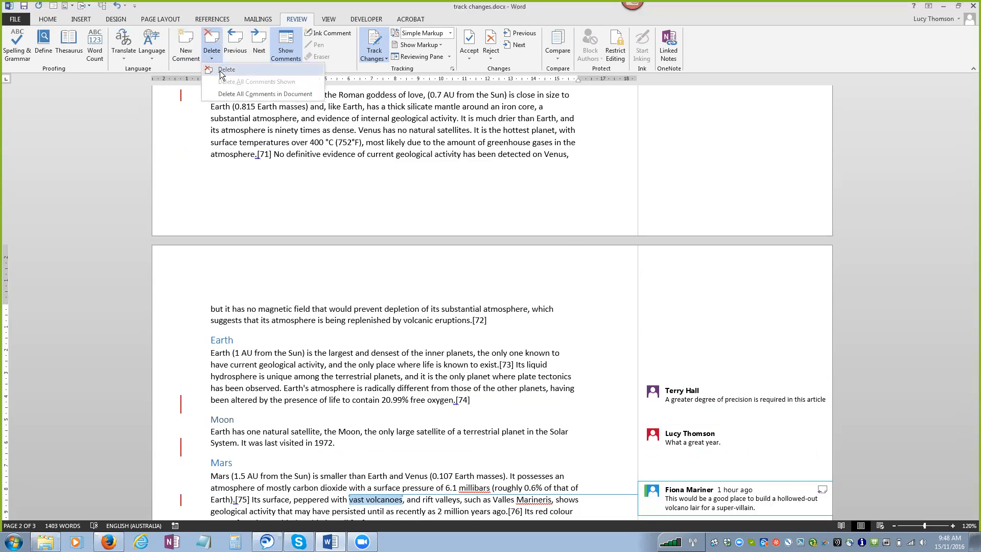
{"action": "left_click", "coordinate": [221, 71]}
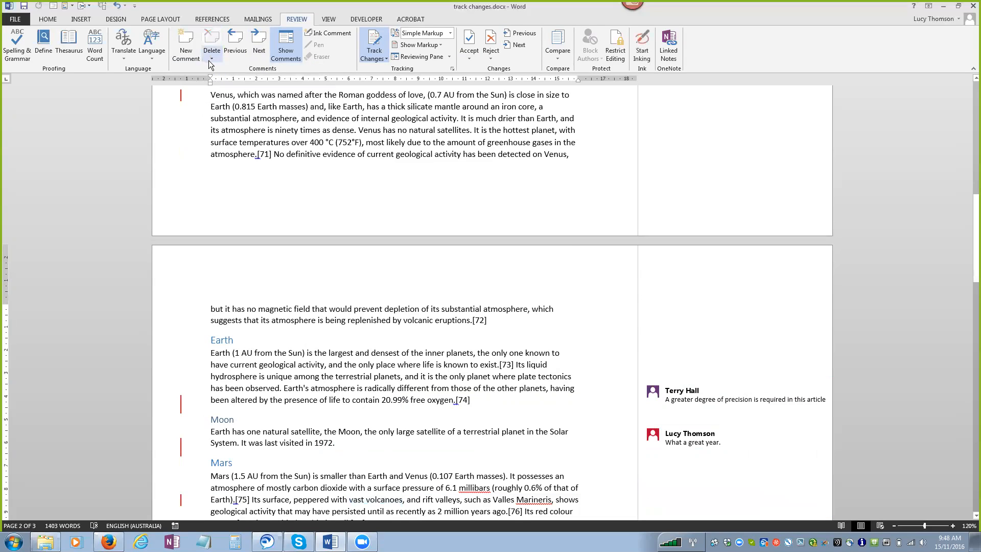
{"action": "left_click", "coordinate": [210, 53]}
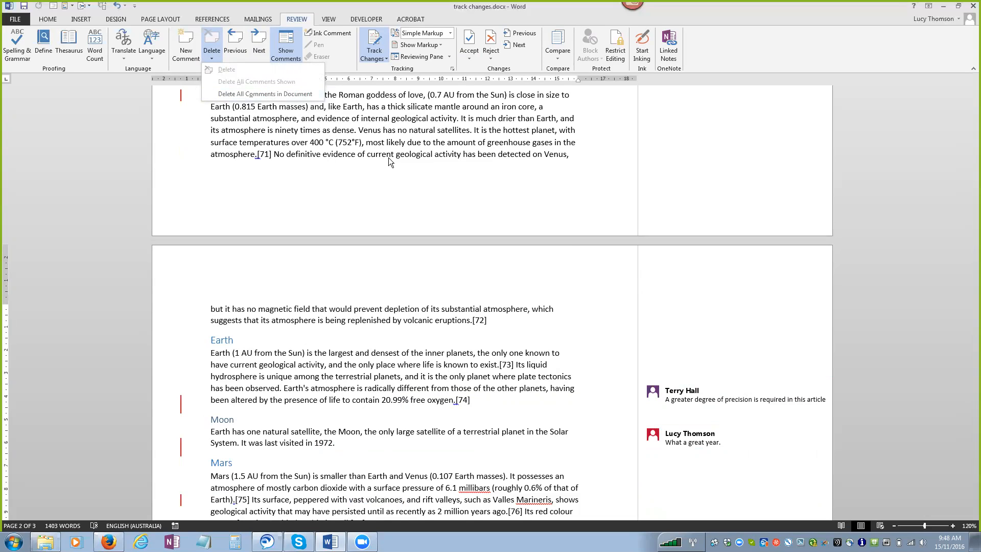
{"action": "left_click", "coordinate": [240, 148]}
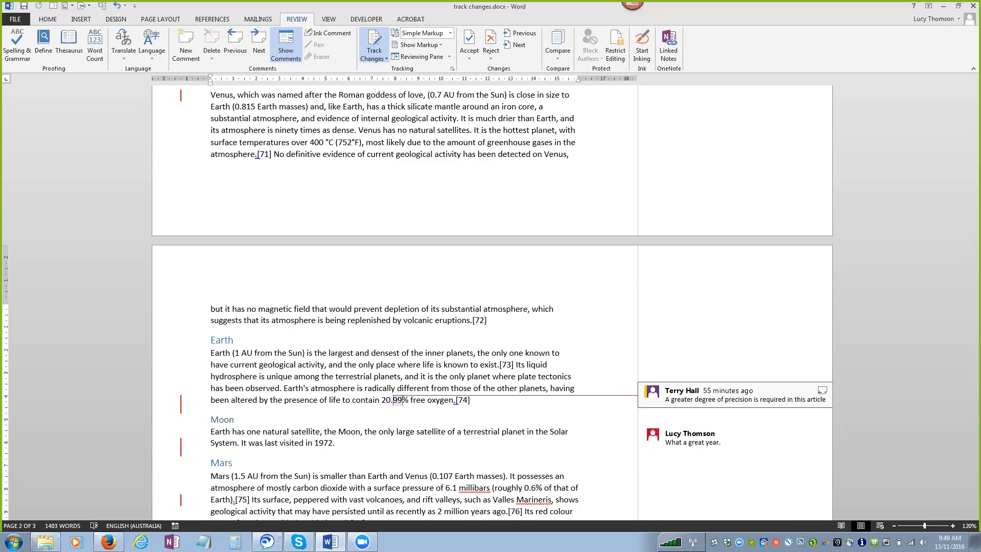
{"action": "left_click", "coordinate": [429, 292]}
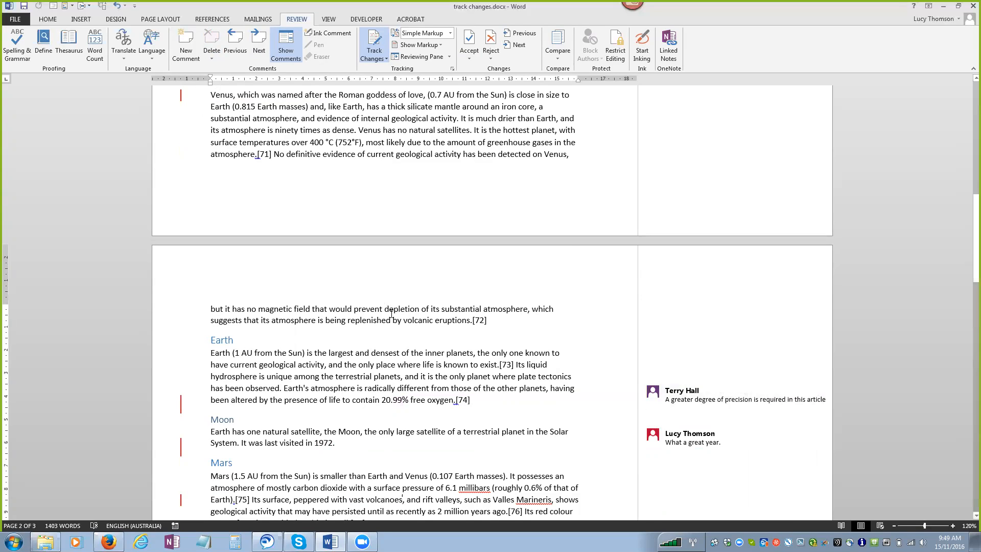
Add an ink comment to "volcanoes" in the Mars section and handwrite "hello" in it
{"action": "left_click", "coordinate": [333, 32]}
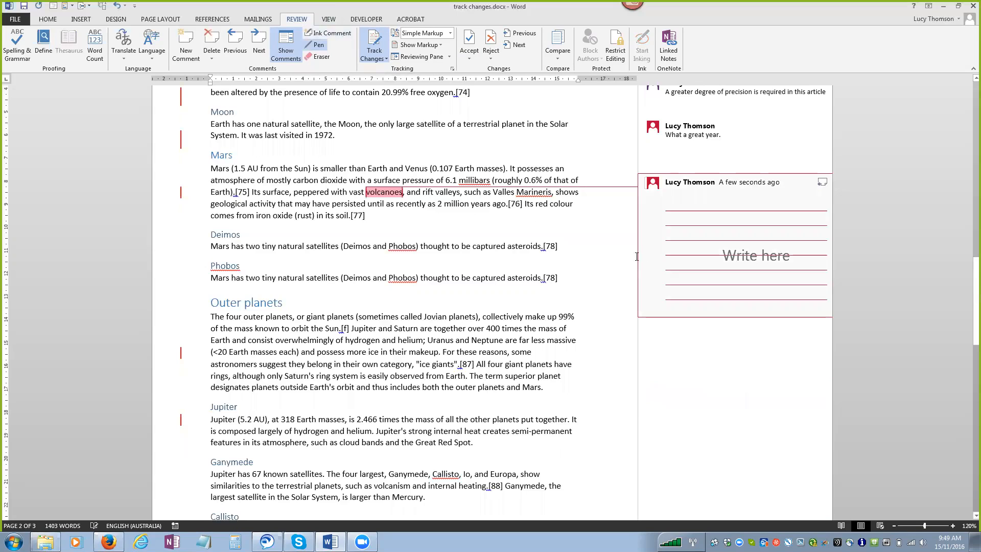
{"action": "mouse_move", "coordinate": [684, 199]}
{"action": "left_mouse_down"}
{"action": "mouse_move", "coordinate": [682, 210]}
{"action": "mouse_move", "coordinate": [715, 211]}
{"action": "mouse_move", "coordinate": [716, 202]}
{"action": "mouse_move", "coordinate": [734, 215]}
{"action": "mouse_move", "coordinate": [751, 199]}
{"action": "mouse_move", "coordinate": [765, 213]}
{"action": "mouse_move", "coordinate": [773, 208]}
{"action": "left_mouse_up"}
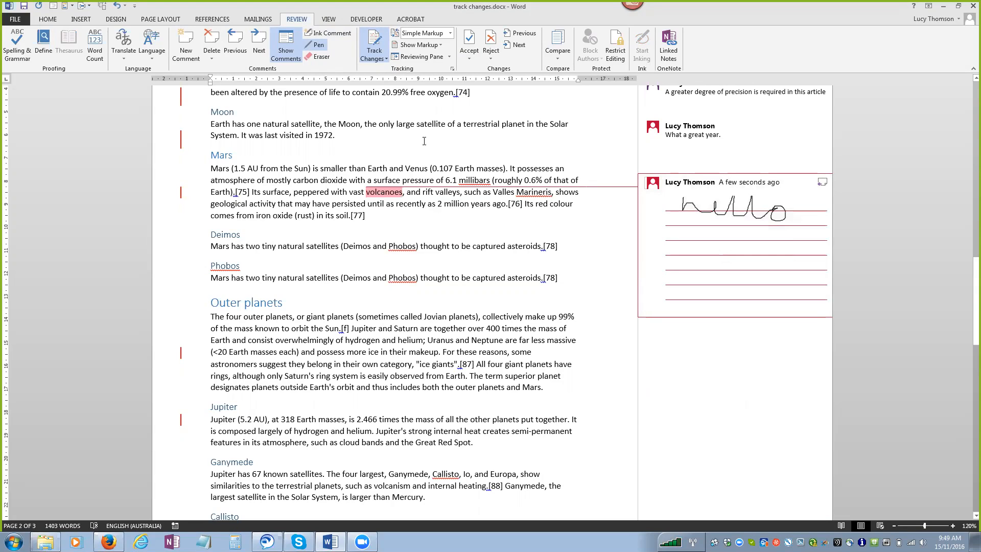
Erase the handwritten "hello" from the ink comment on "volcanoes" and add an empty ink reply beneath it
{"action": "left_click", "coordinate": [318, 56]}
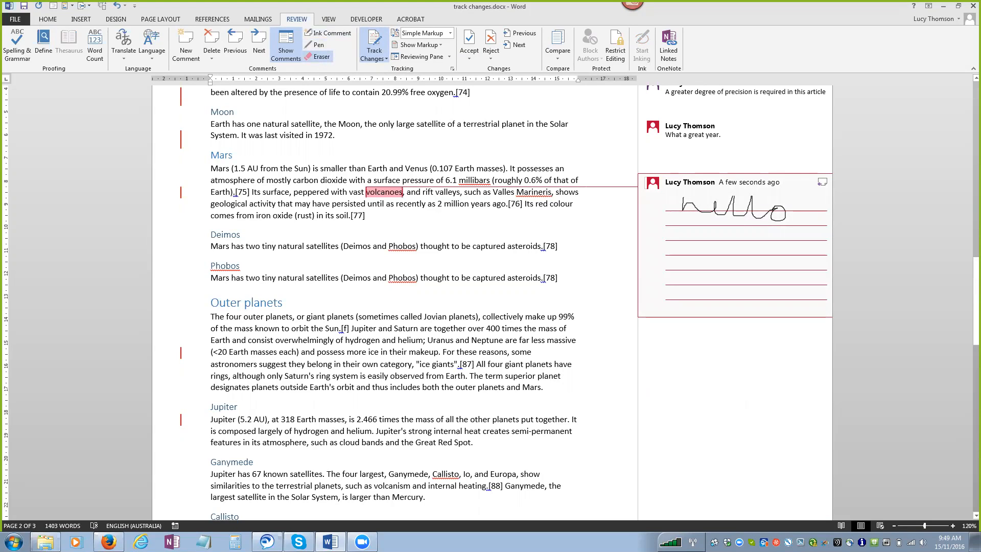
{"action": "left_click", "coordinate": [322, 35]}
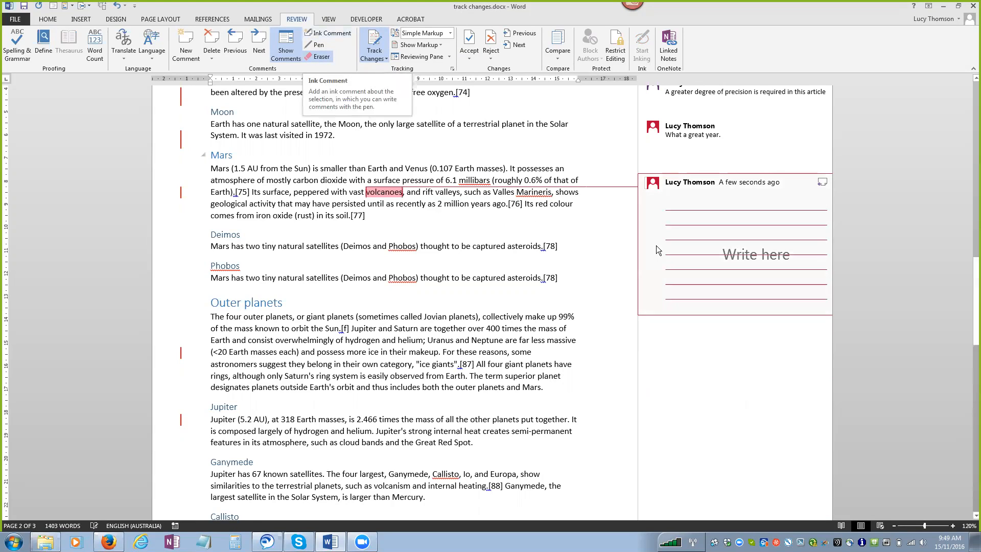
{"action": "left_click", "coordinate": [330, 35]}
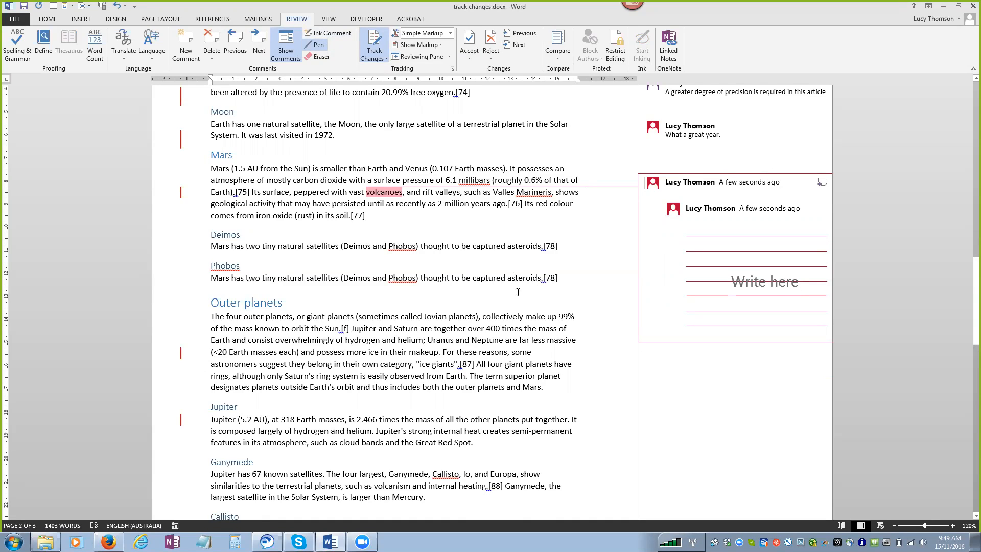
{"action": "left_click", "coordinate": [450, 237]}
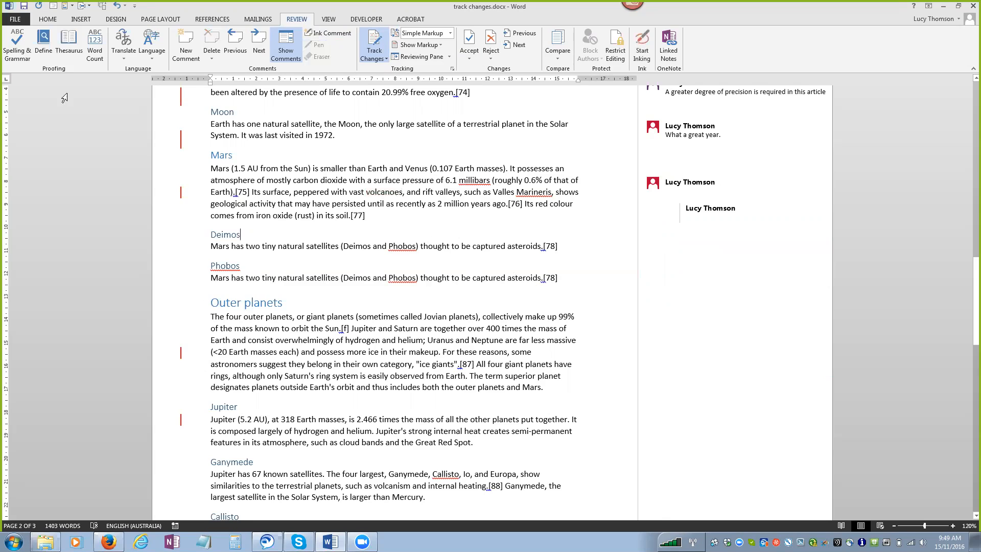
Preview the printout with Print Markup turned off, turn Print Markup back on, and return to the document without printing
{"action": "left_click", "coordinate": [23, 21]}
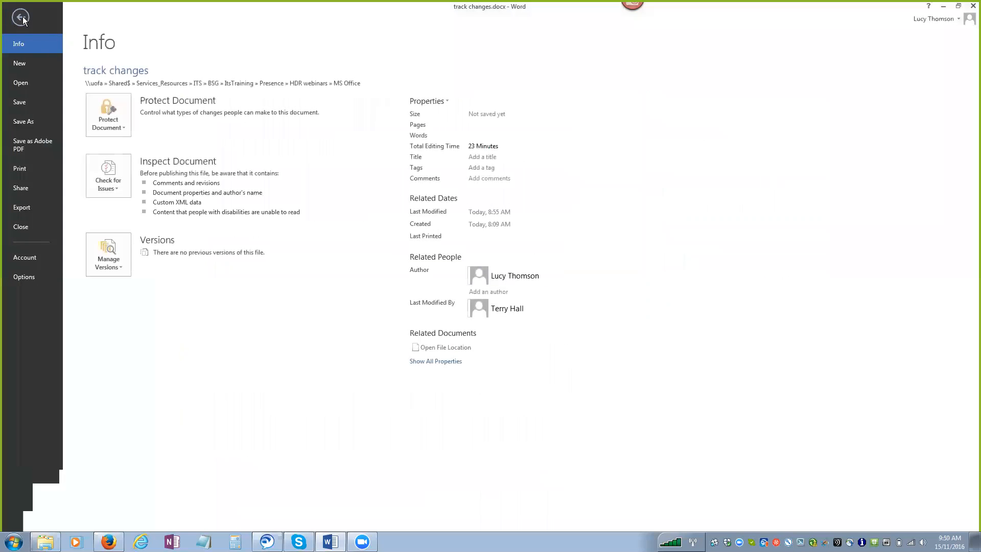
{"action": "left_click", "coordinate": [23, 169]}
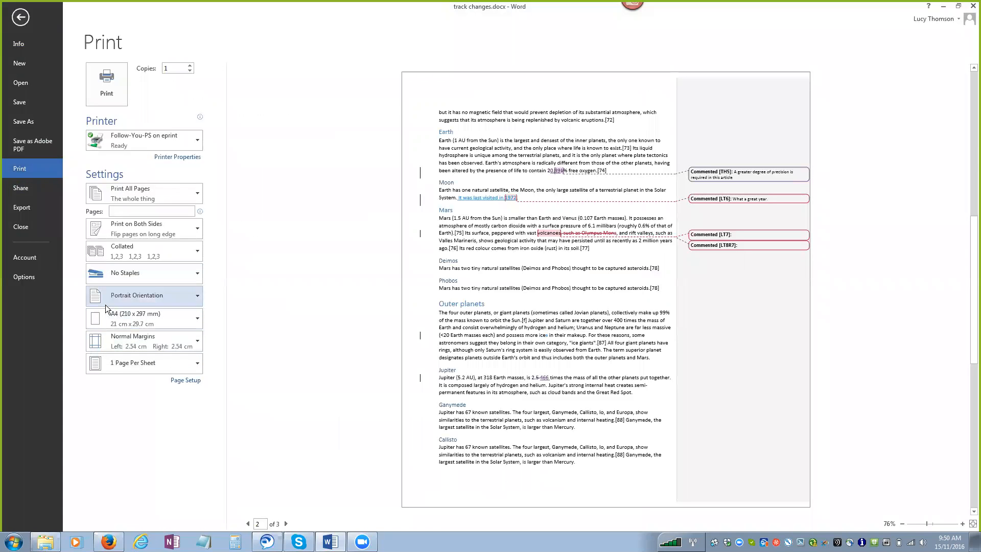
{"action": "left_click", "coordinate": [195, 191]}
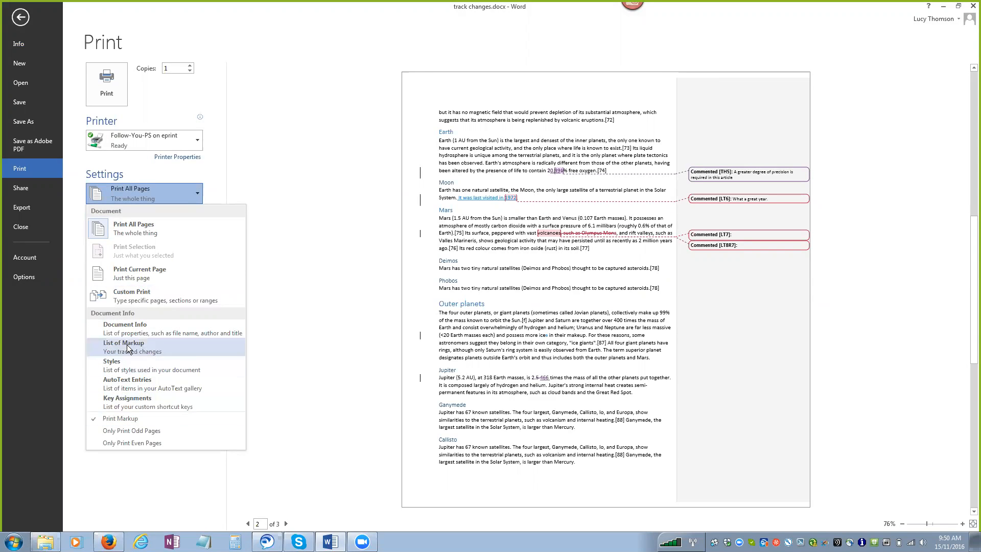
{"action": "left_click", "coordinate": [90, 417]}
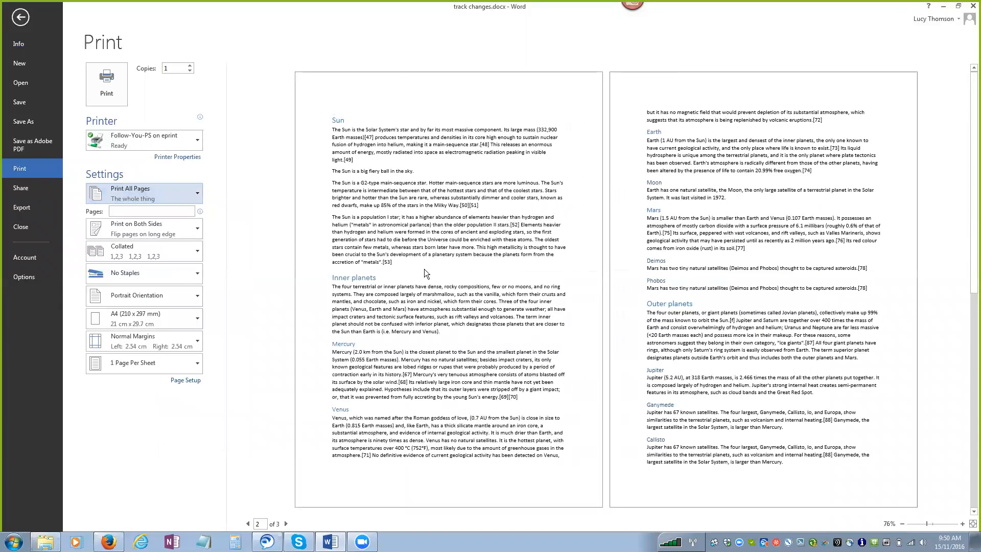
{"action": "left_click", "coordinate": [199, 192]}
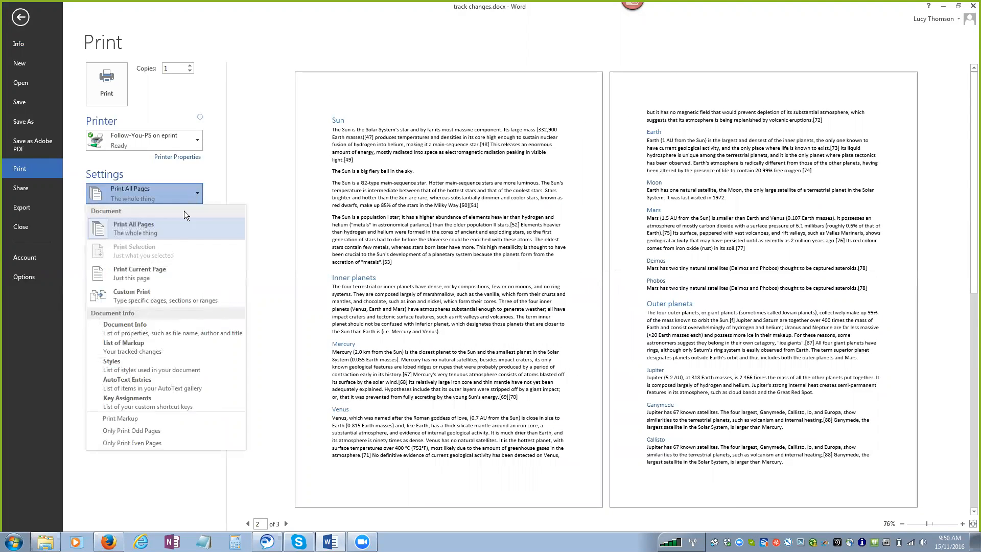
{"action": "left_click", "coordinate": [97, 419]}
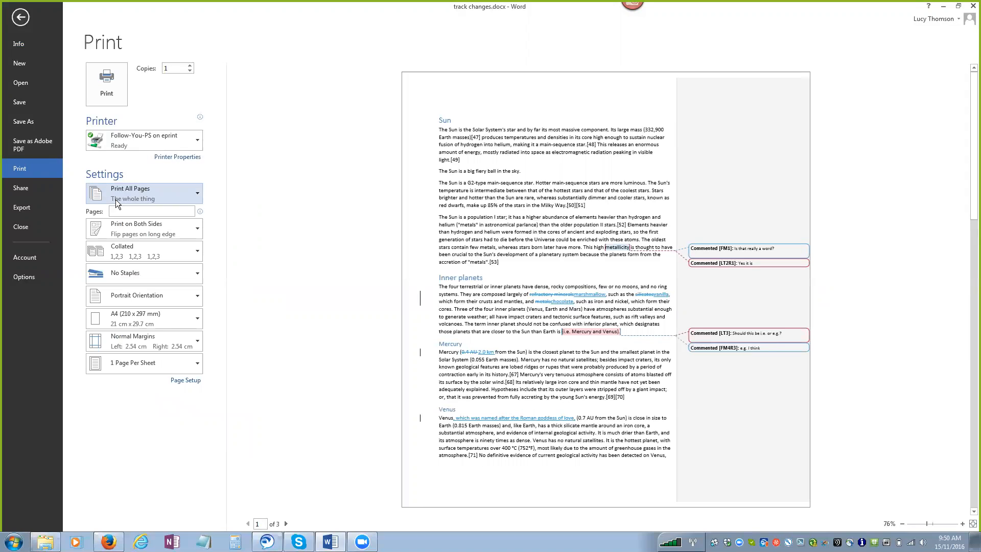
{"action": "left_click", "coordinate": [21, 17]}
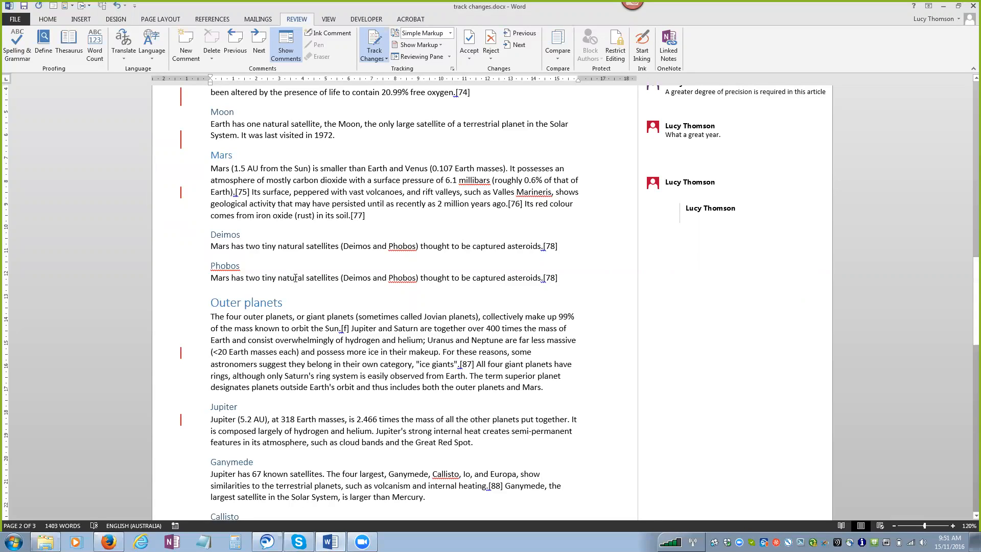
Select the entire document text and create a new document, removing the "[Title]" placeholder from the body below the heading
{"action": "key", "text": "ctrl+a"}
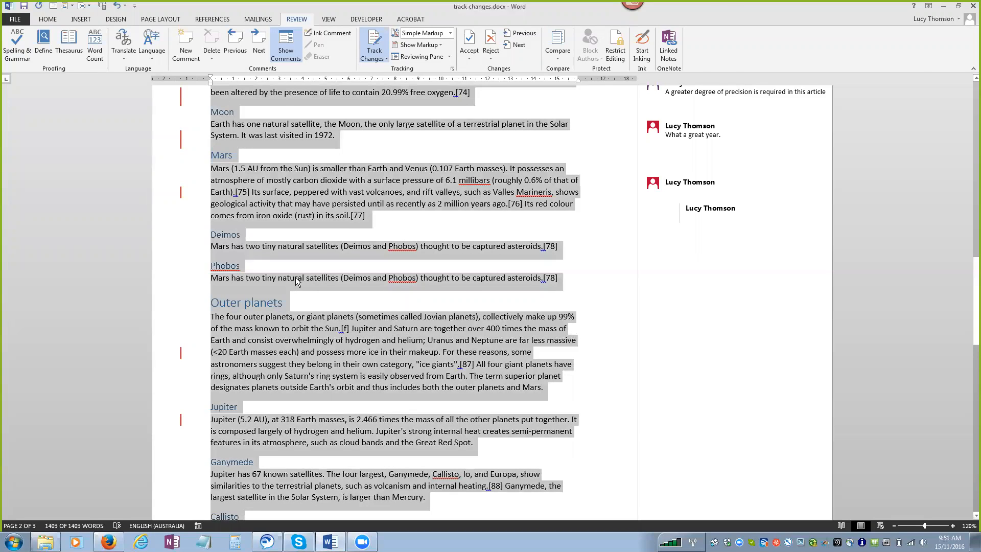
{"action": "key", "text": "ctrl+n"}
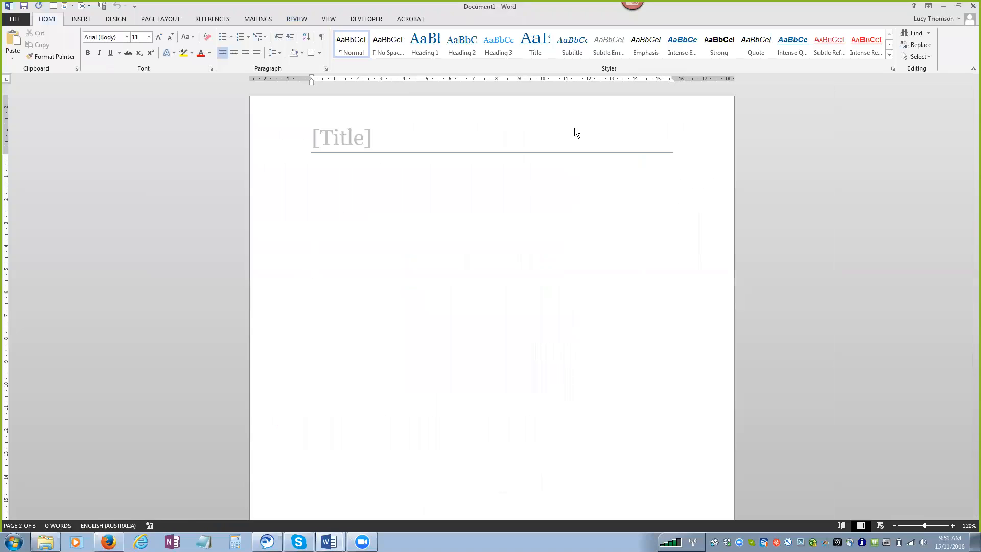
{"action": "left_click", "coordinate": [321, 37]}
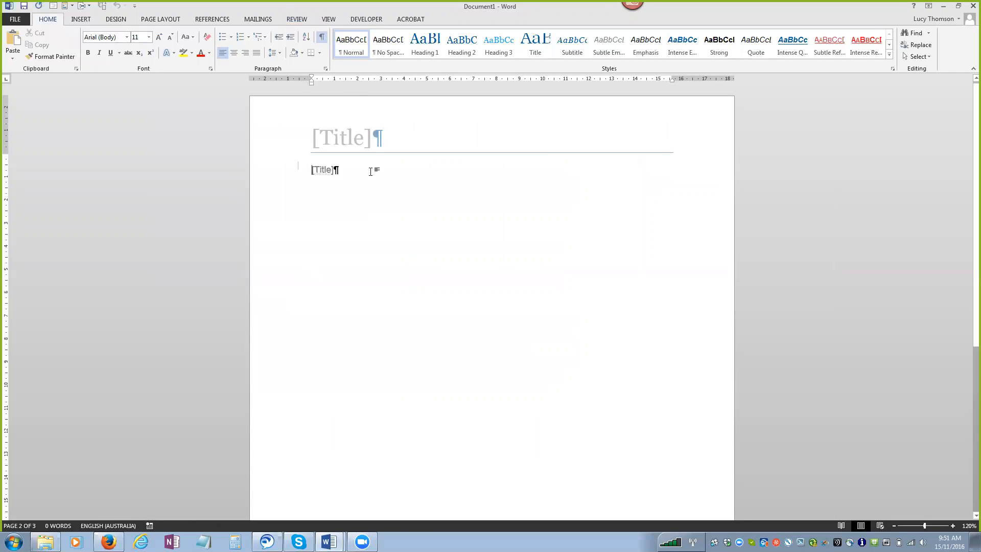
{"action": "left_click", "coordinate": [240, 171]}
{"action": "key", "text": "Delete"}
{"action": "left_click", "coordinate": [323, 38]}
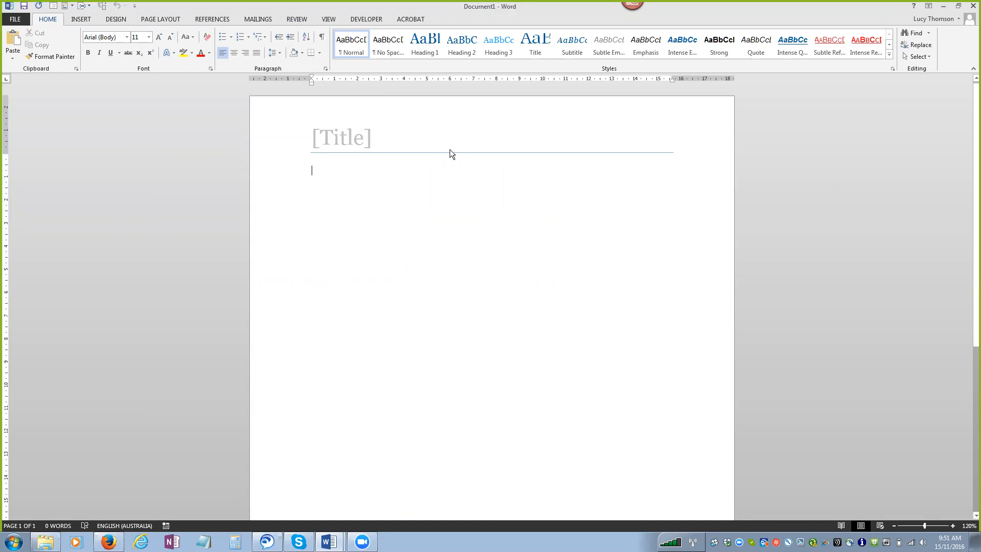
{"action": "type", "text": "\\\\usfs\\shared$\\Services_Resources\\ITS\\BSG\\ItsTraining\\Presence\\HDR webinars\\MS Office\\track changes.docx"}
{"action": "left_click_drag", "start_coordinate": [439, 180], "coordinate": [252, 182]}
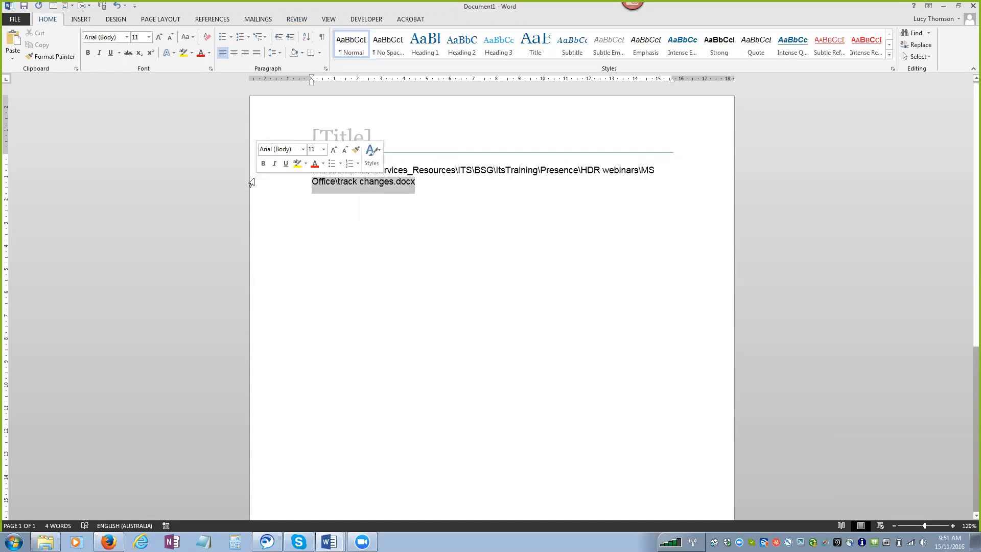
{"action": "key", "text": "BackSpace"}
{"action": "key", "text": "BackSpace"}
{"action": "key", "text": "BackSpace"}
{"action": "key", "text": "BackSpace"}
{"action": "key", "text": "BackSpace"}
{"action": "key", "text": "BackSpace"}
{"action": "key", "text": "BackSpace"}
{"action": "key", "text": "BackSpace"}
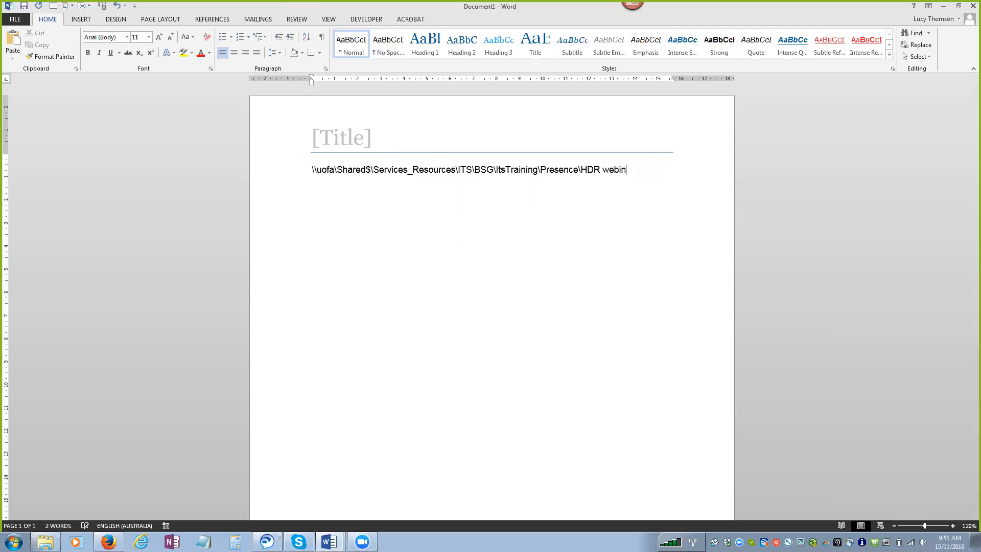
{"action": "key", "text": "ctrl+z"}
{"action": "key", "text": "ctrl+z"}
{"action": "key", "text": "ctrl+z"}
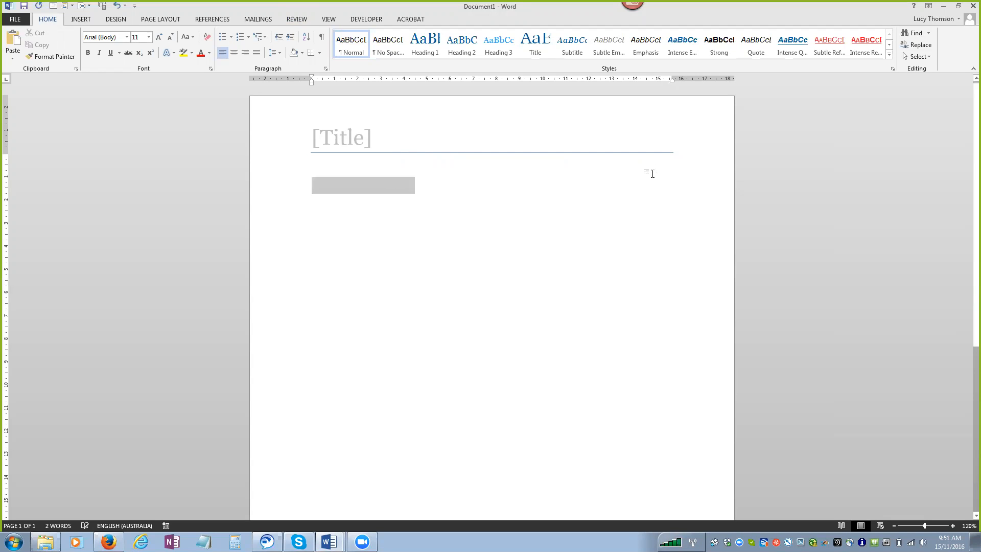
Copy the selected text of track changes.docx and paste it into the body of the new document
{"action": "key", "text": "alt+Tab"}
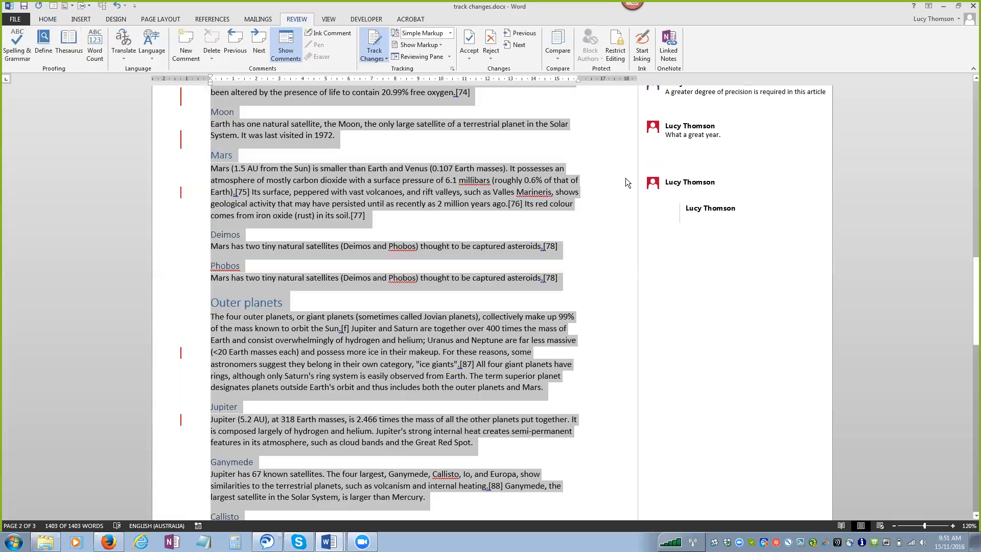
{"action": "key", "text": "alt+Tab"}
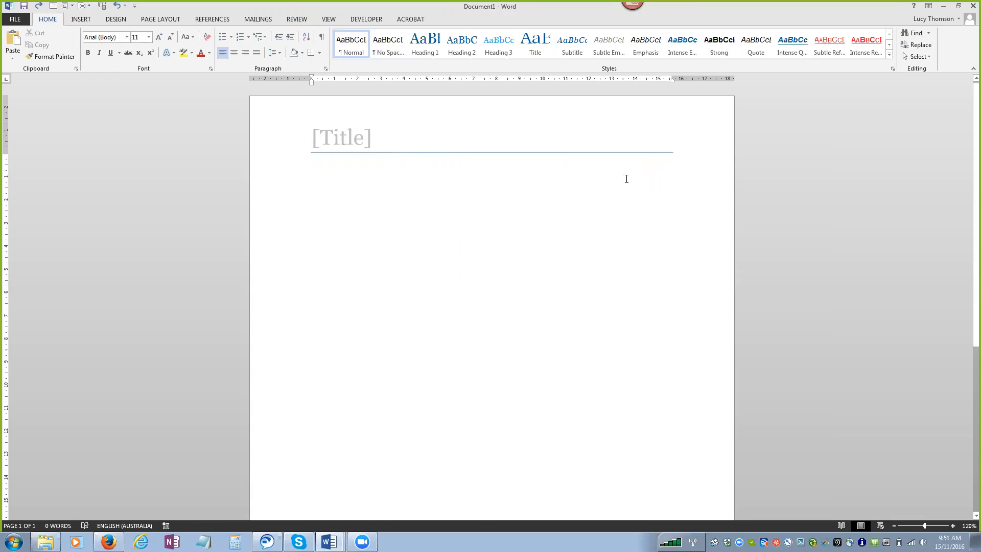
{"action": "key", "text": "ctrl+v"}
{"action": "scroll", "coordinate": [534, 270], "scroll_direction": "up", "scroll_amount": 4}
{"action": "scroll", "coordinate": [536, 270], "scroll_direction": "up", "scroll_amount": 10}
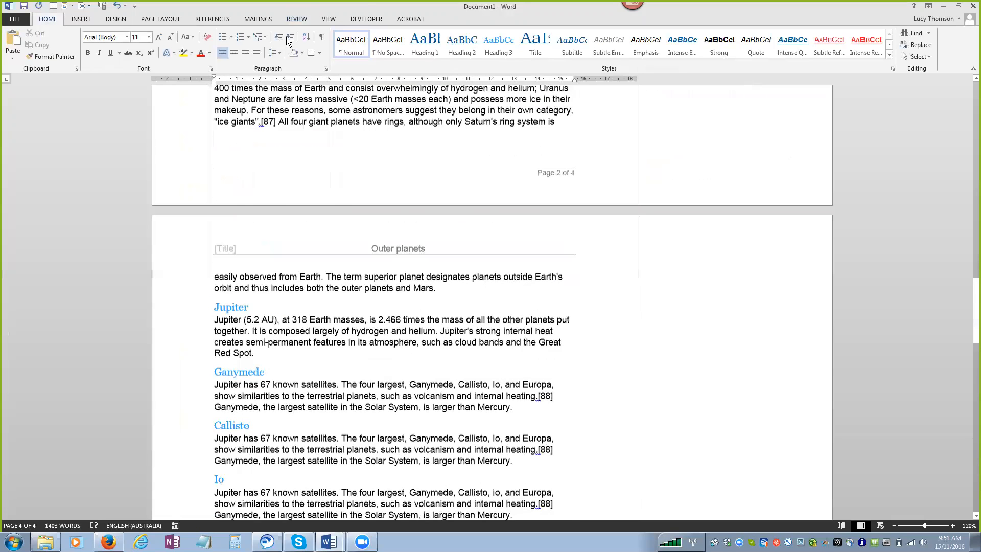
Examine the pasted text for tracked changes and comments under All Markup, moving to the previous and next markup items
{"action": "left_click", "coordinate": [292, 21]}
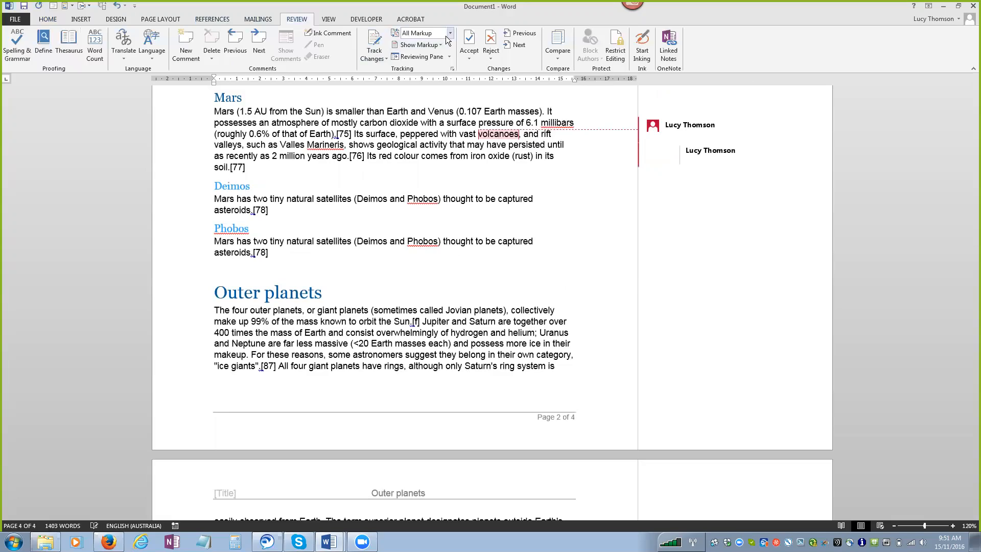
{"action": "scroll", "coordinate": [431, 188], "scroll_direction": "up", "scroll_amount": 5}
{"action": "scroll", "coordinate": [430, 188], "scroll_direction": "up", "scroll_amount": 15}
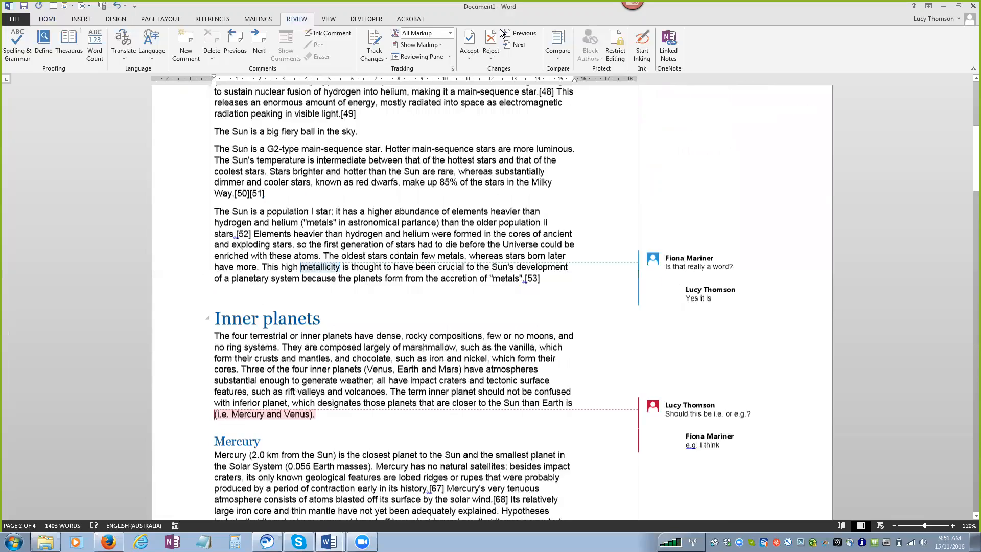
{"action": "scroll", "coordinate": [386, 32], "scroll_direction": "up", "scroll_amount": 4}
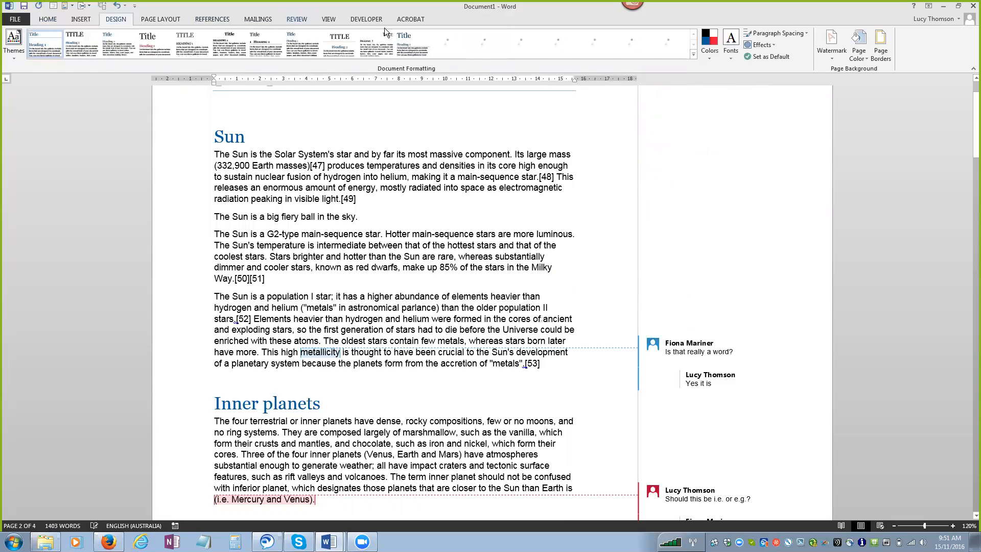
{"action": "scroll", "coordinate": [386, 32], "scroll_direction": "down", "scroll_amount": 4}
{"action": "left_click", "coordinate": [517, 33]}
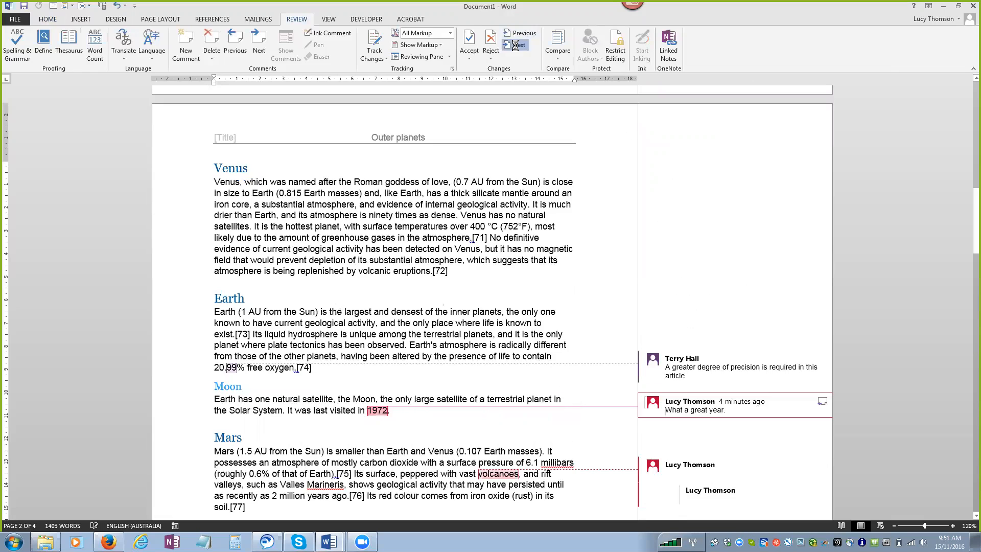
{"action": "left_click", "coordinate": [517, 46]}
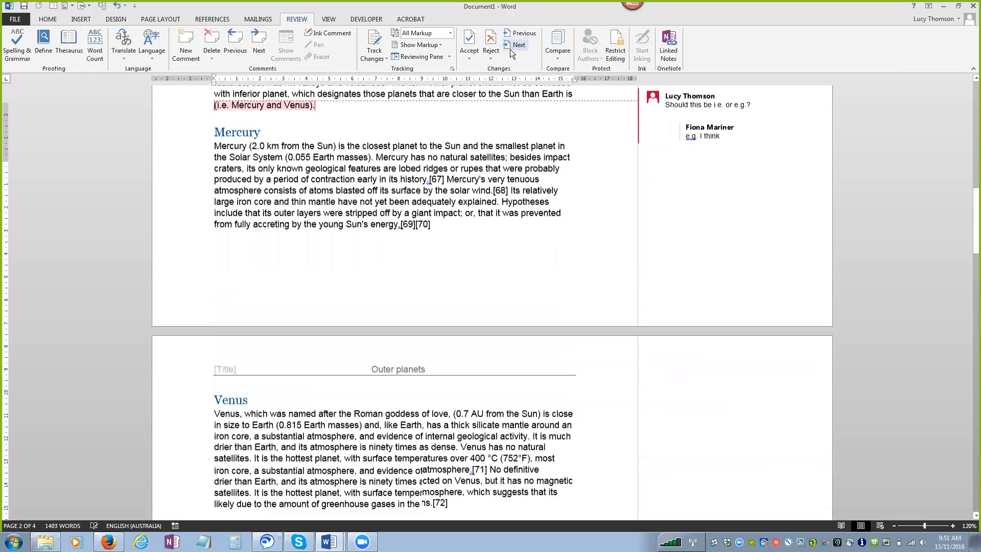
{"action": "scroll", "coordinate": [499, 210], "scroll_direction": "up", "scroll_amount": 3}
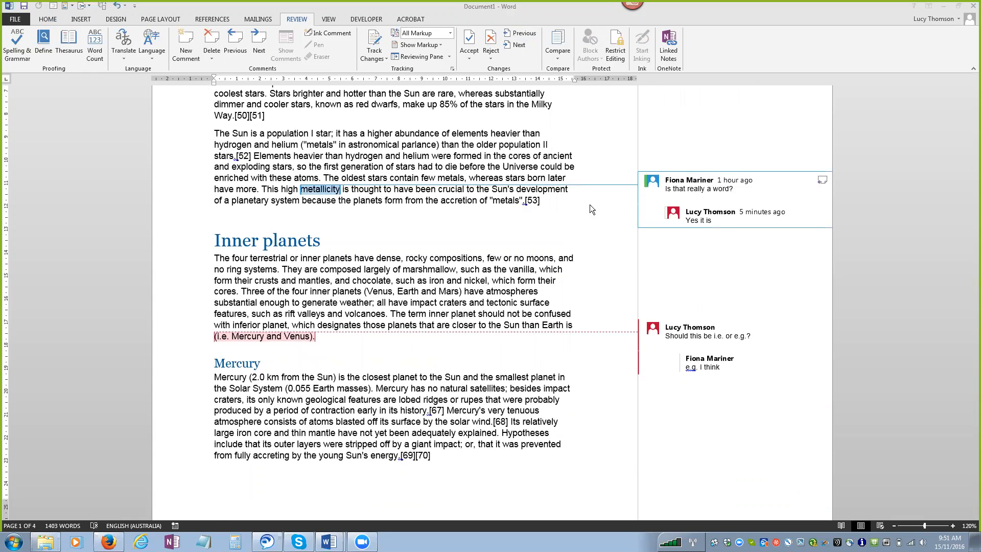
{"action": "mouse_move", "coordinate": [329, 541]}
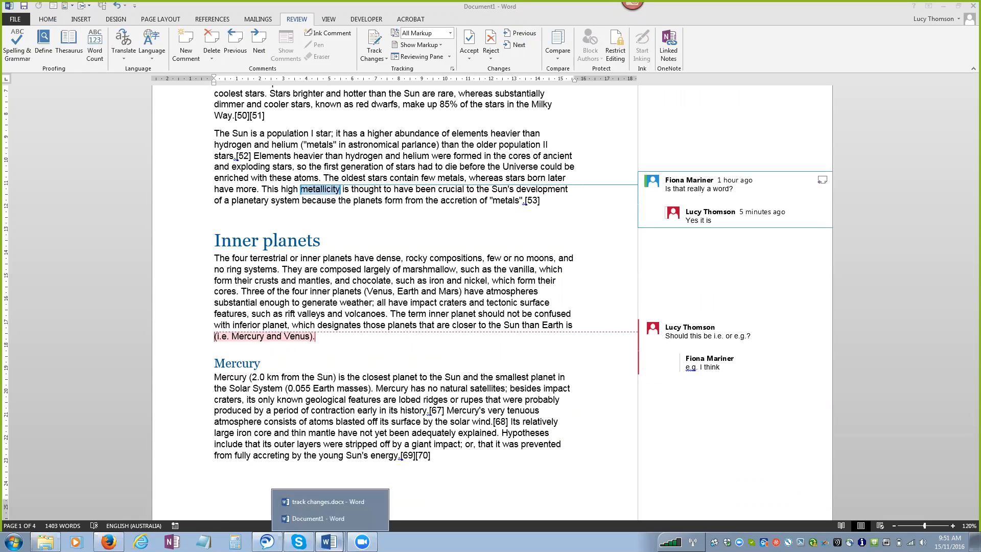
Return to track changes.docx and start a Compare with The planets in the solar system styled.docx as the original document
{"action": "left_click", "coordinate": [328, 501]}
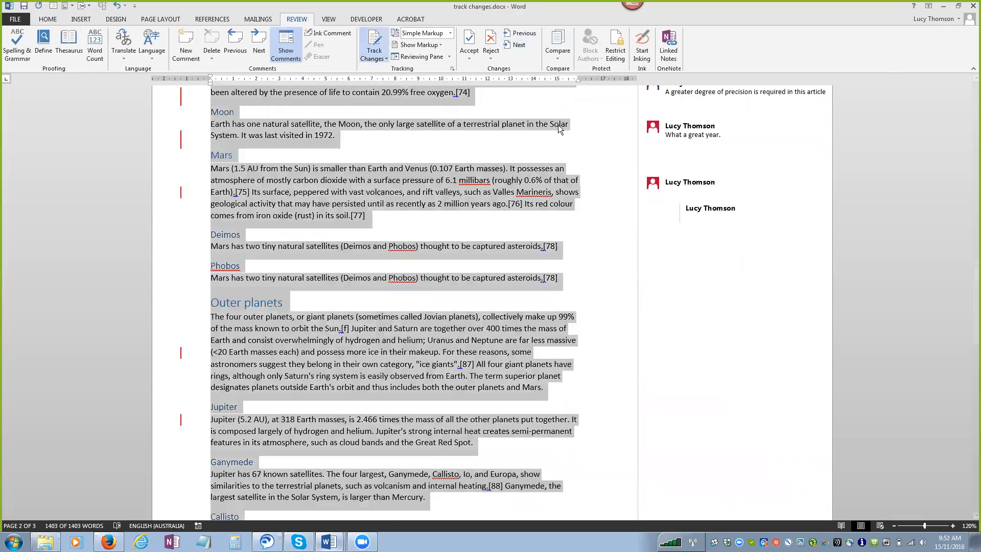
{"action": "left_click", "coordinate": [336, 239]}
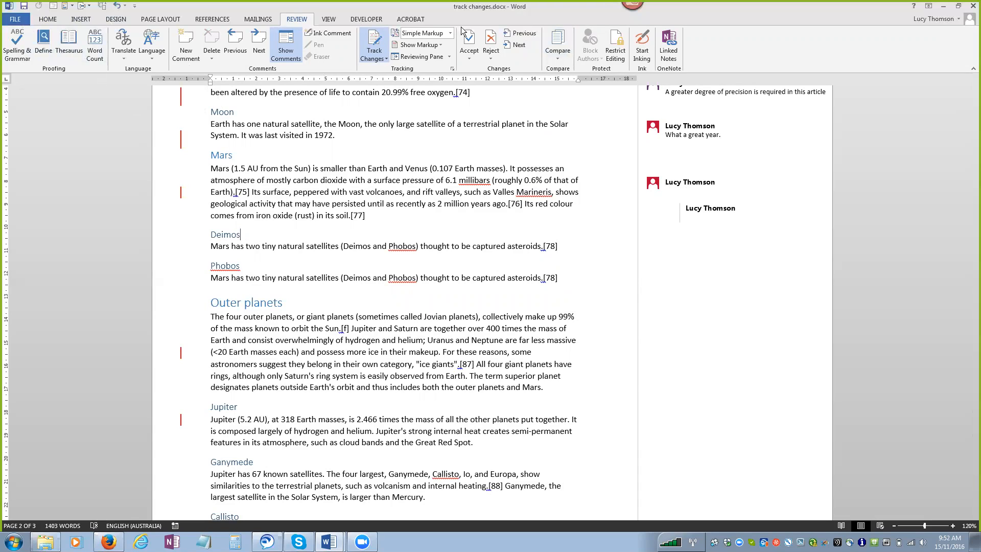
{"action": "left_click", "coordinate": [557, 60]}
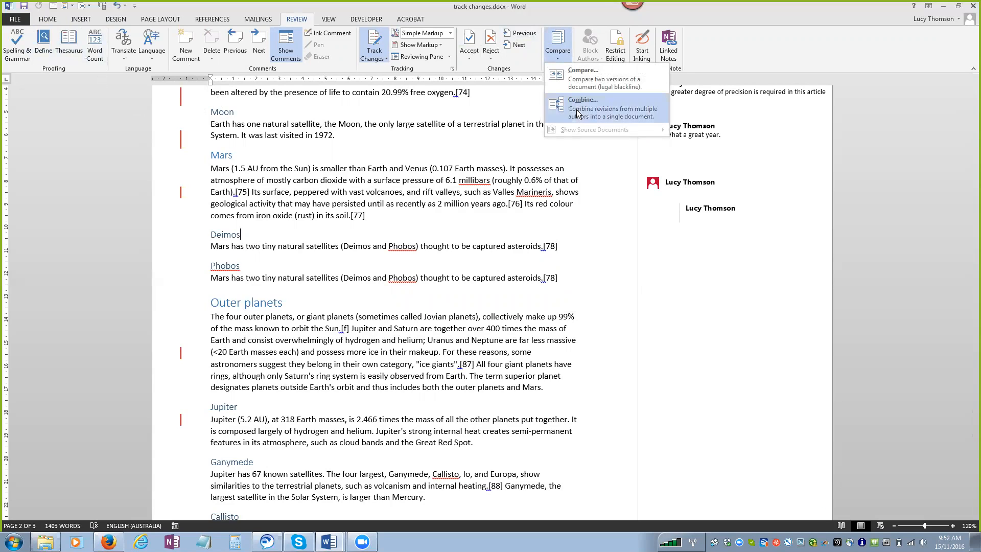
{"action": "left_click", "coordinate": [582, 82]}
{"action": "left_click", "coordinate": [464, 249]}
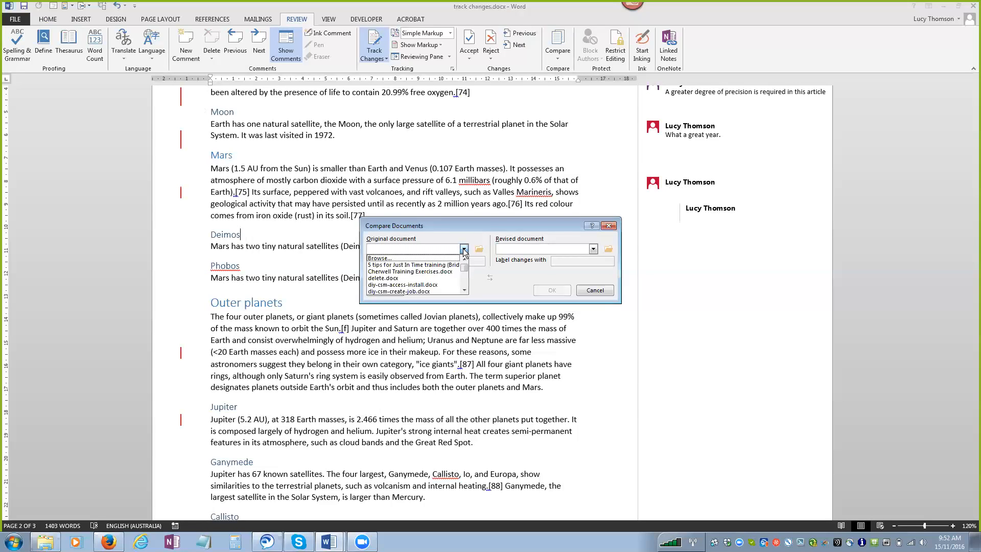
{"action": "left_click", "coordinate": [464, 281]}
{"action": "left_click", "coordinate": [464, 281]}
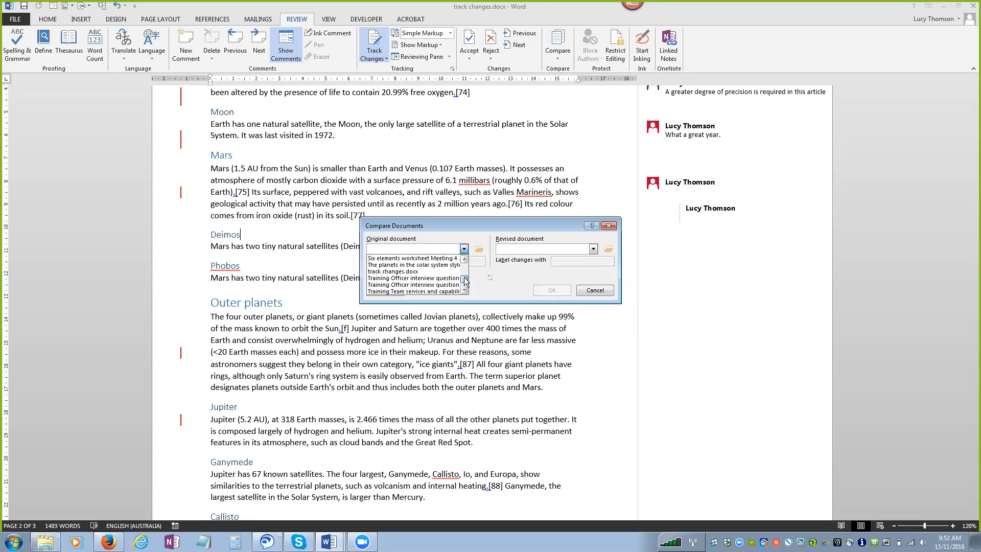
{"action": "left_click", "coordinate": [447, 266]}
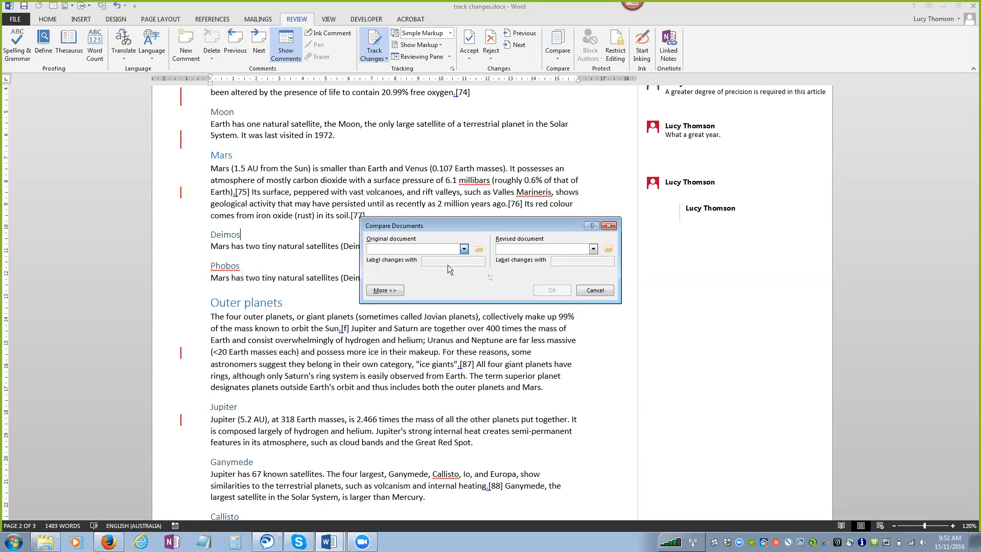
Run the comparison with track changes.docx as the revised document, treating its tracked changes as accepted, and discard Document4 without saving
{"action": "left_click", "coordinate": [593, 249]}
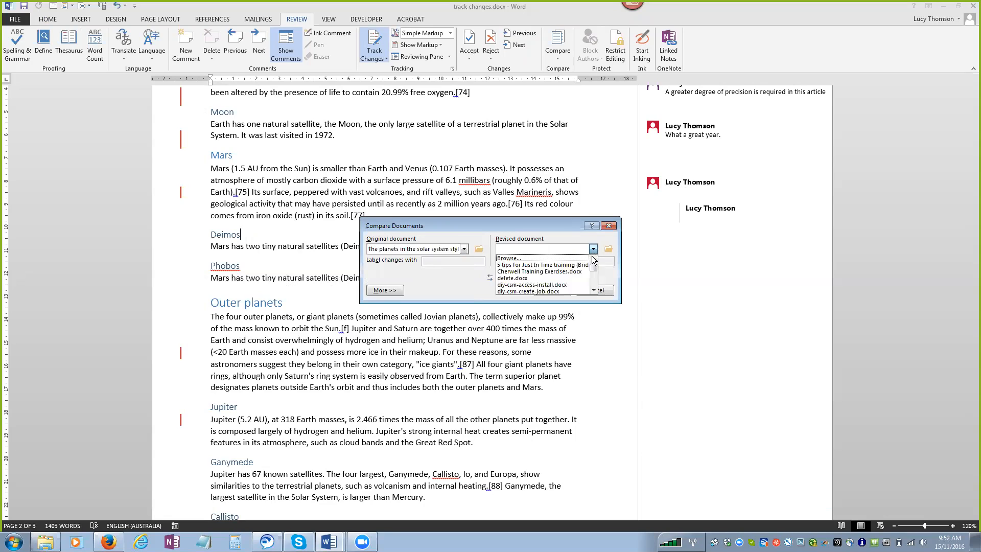
{"action": "left_click_drag", "start_coordinate": [593, 269], "coordinate": [593, 282]}
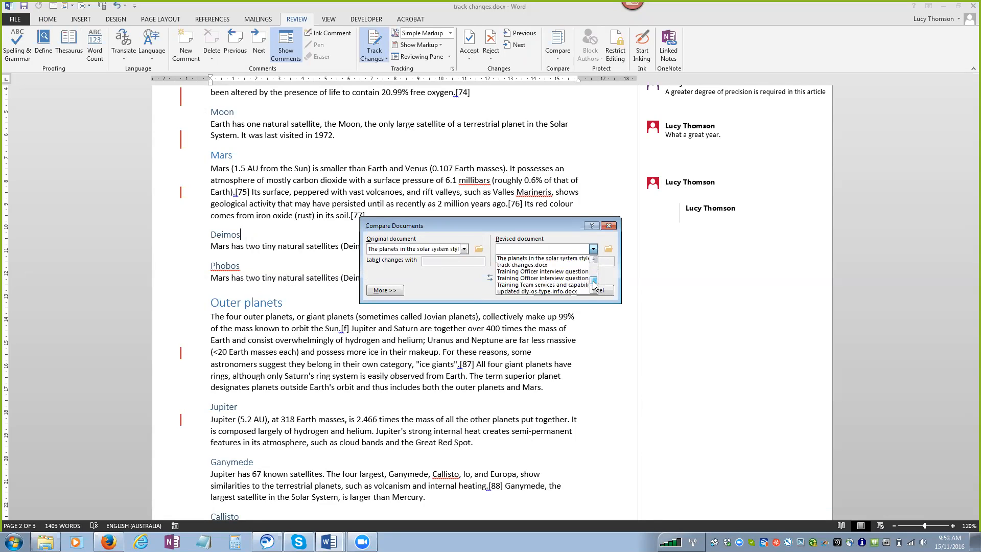
{"action": "left_click", "coordinate": [531, 264]}
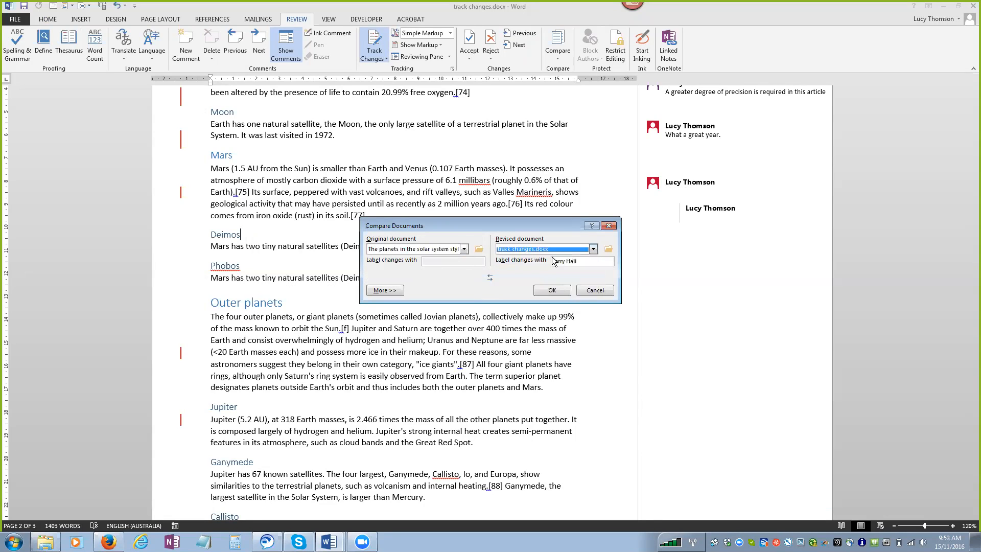
{"action": "left_click", "coordinate": [551, 290]}
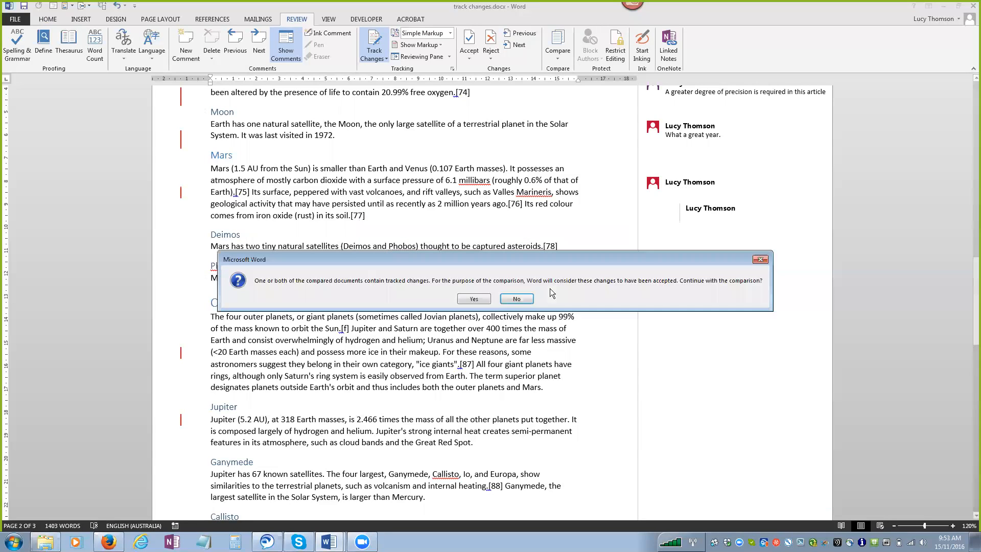
{"action": "left_click", "coordinate": [474, 301]}
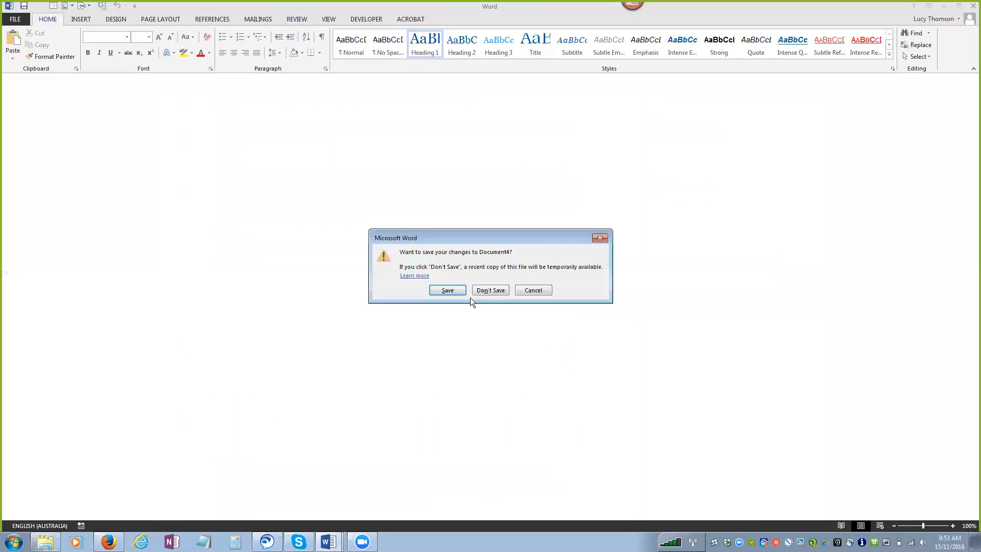
{"action": "left_click", "coordinate": [487, 291]}
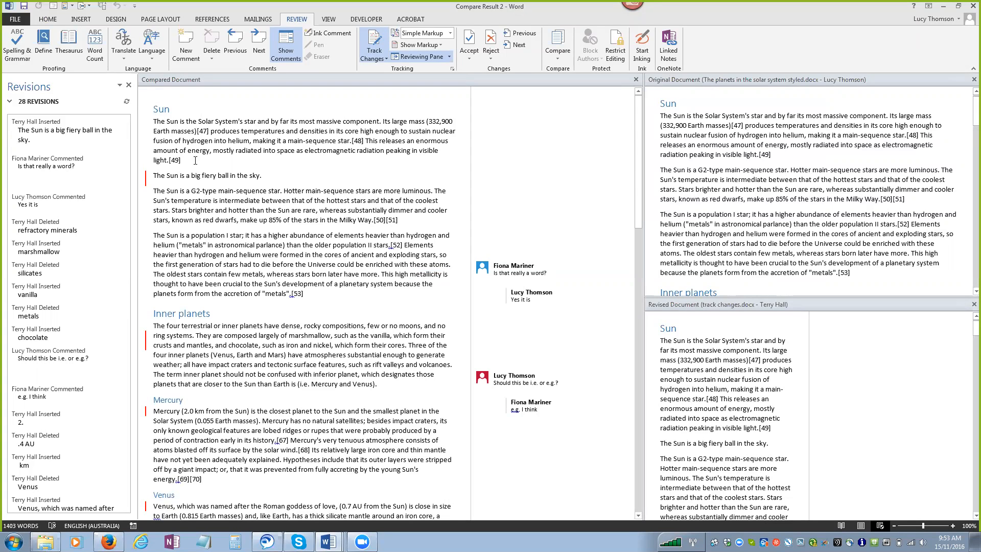
Examine the marked differences in the compared document alongside both source documents, and expand the revisions summary to show counts by type
{"action": "left_click", "coordinate": [143, 183]}
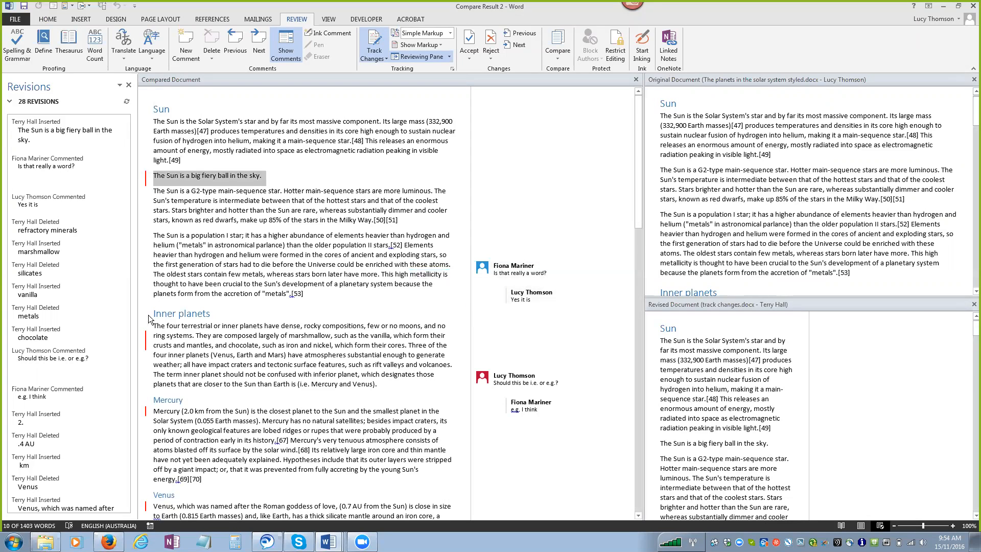
{"action": "left_click", "coordinate": [151, 344]}
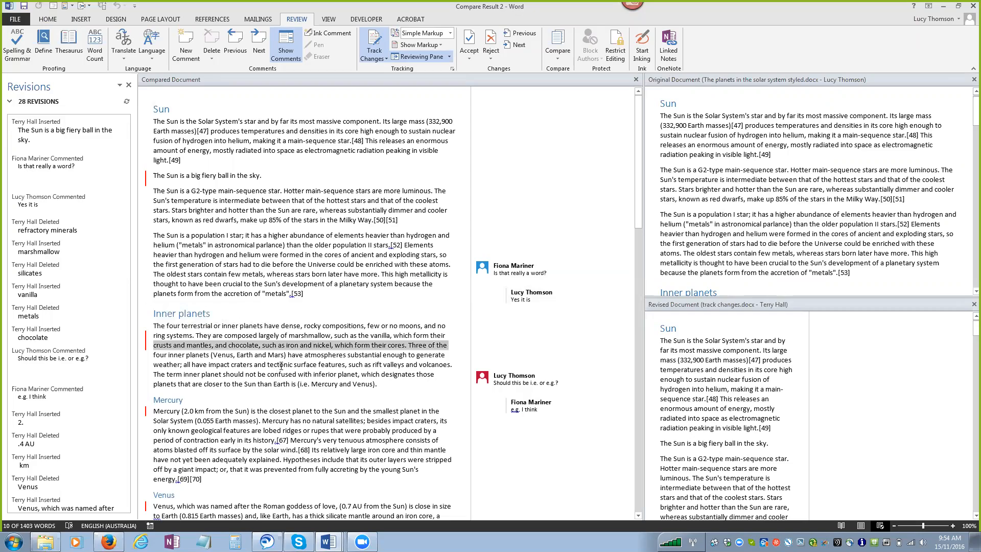
{"action": "scroll", "coordinate": [293, 322], "scroll_direction": "down", "scroll_amount": 5}
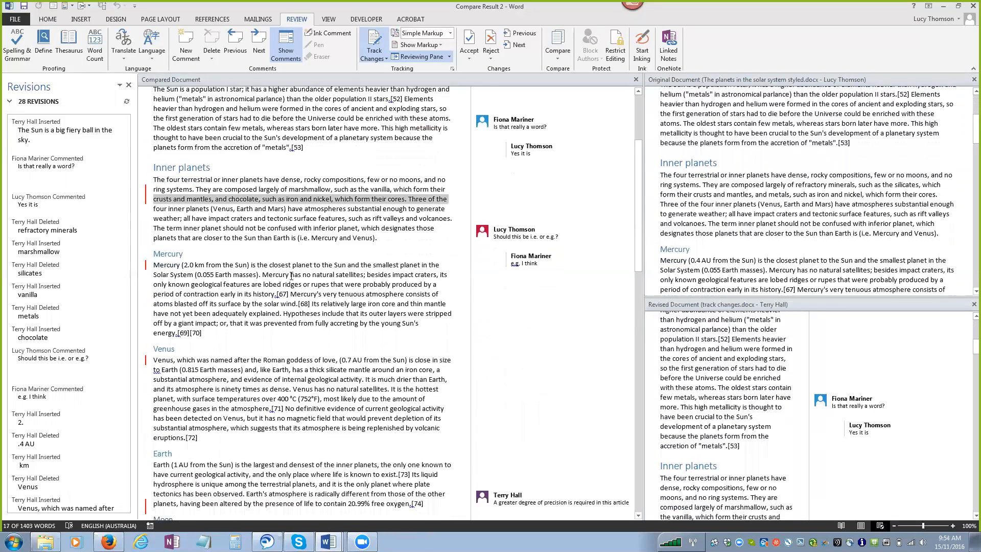
{"action": "scroll", "coordinate": [292, 275], "scroll_direction": "down", "scroll_amount": 2}
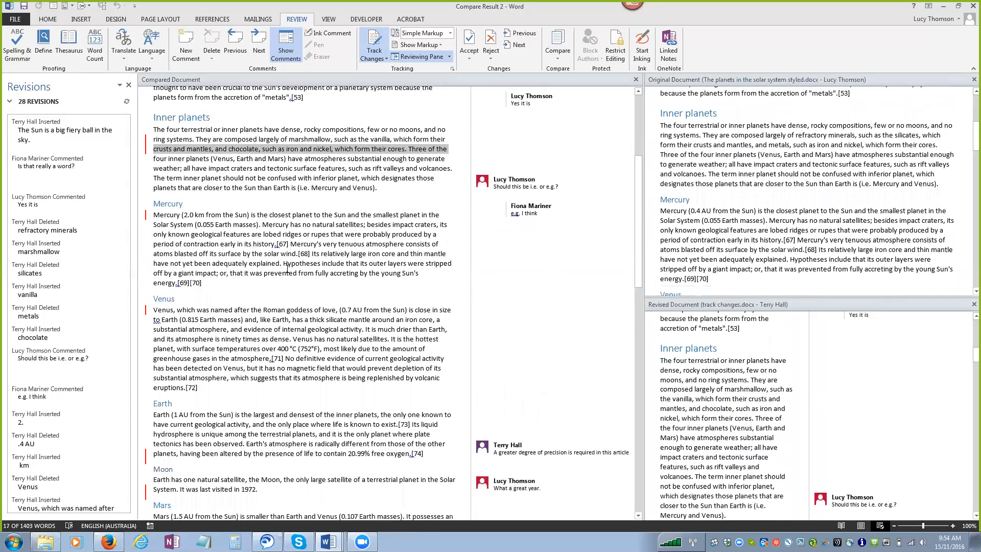
{"action": "scroll", "coordinate": [288, 267], "scroll_direction": "down", "scroll_amount": 2}
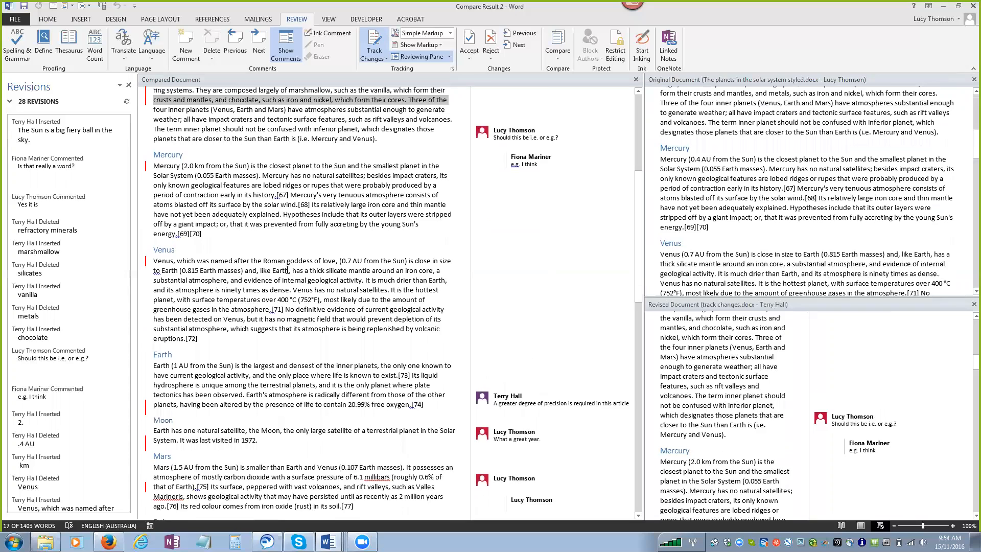
{"action": "scroll", "coordinate": [288, 270], "scroll_direction": "down", "scroll_amount": 1}
{"action": "scroll", "coordinate": [288, 271], "scroll_direction": "down", "scroll_amount": 5}
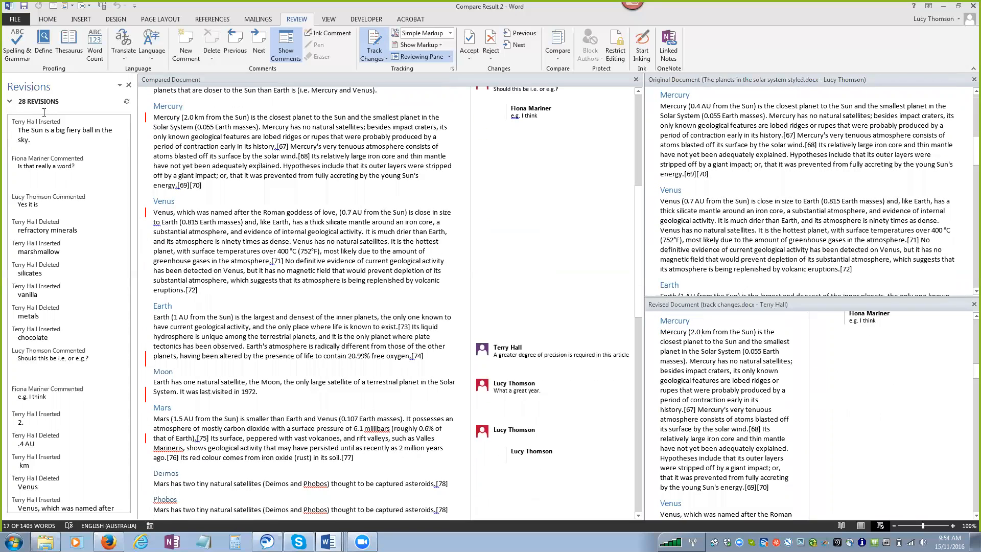
{"action": "left_click", "coordinate": [9, 101]}
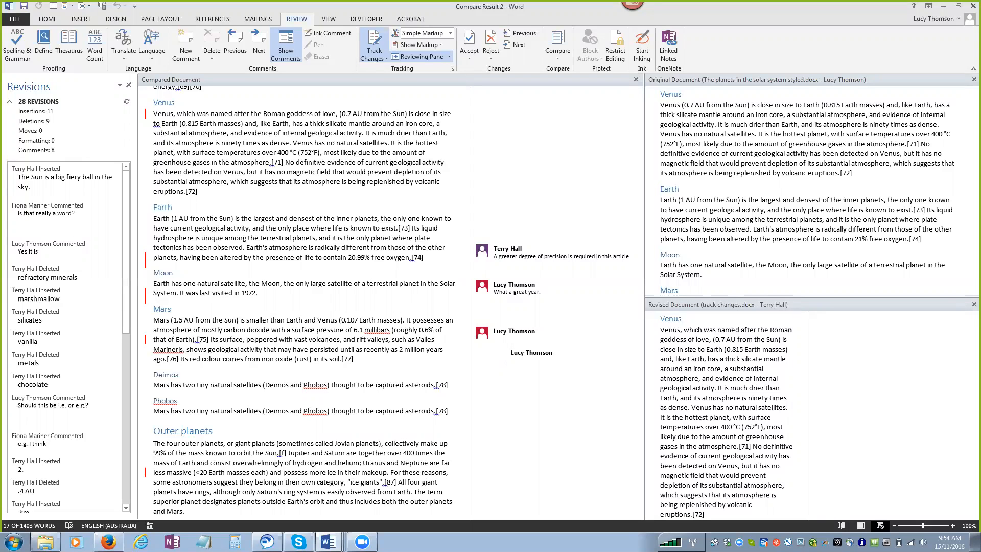
{"action": "left_click", "coordinate": [31, 275]}
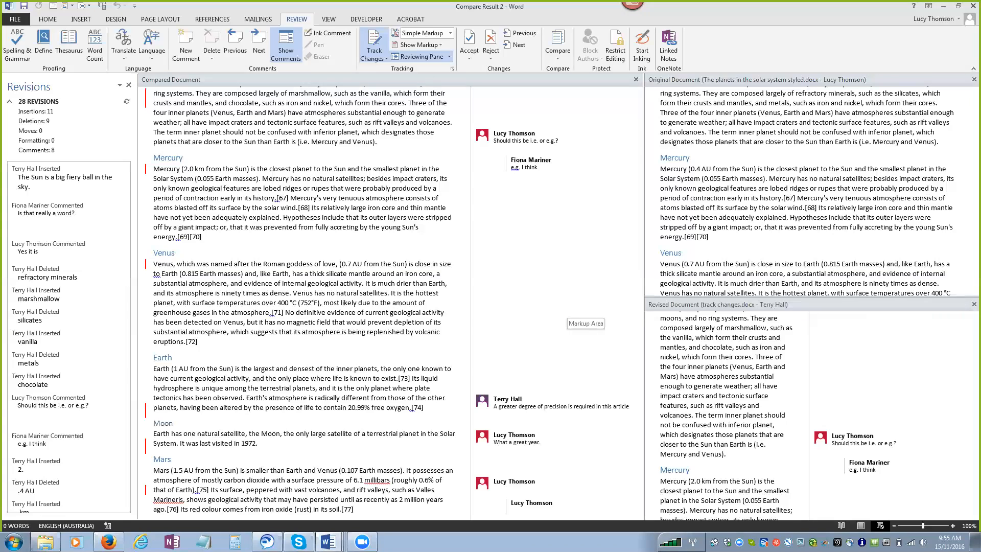
Switch to track changes.docx, enter "I would put info in here" as its Comments property, and return to the document
{"action": "left_click", "coordinate": [329, 542]}
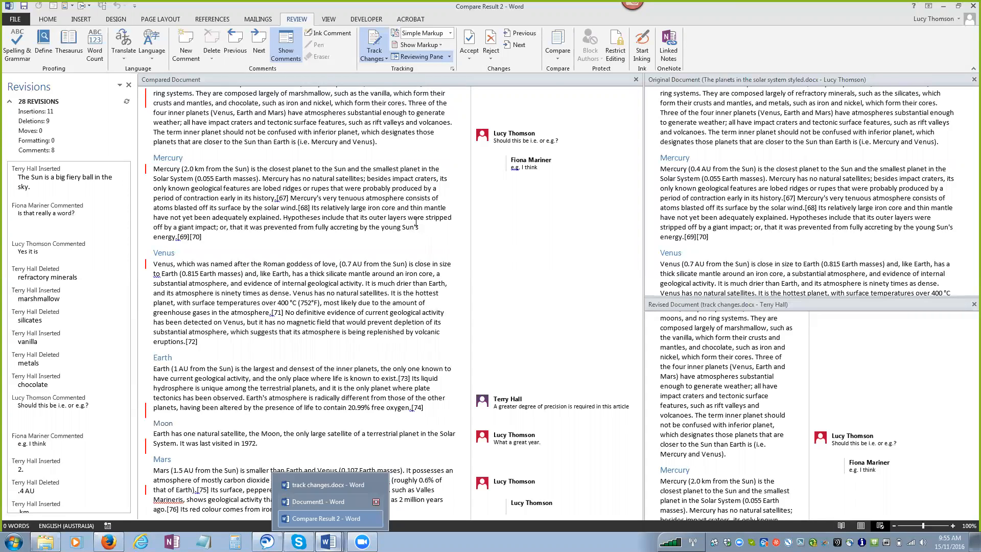
{"action": "left_click", "coordinate": [328, 485]}
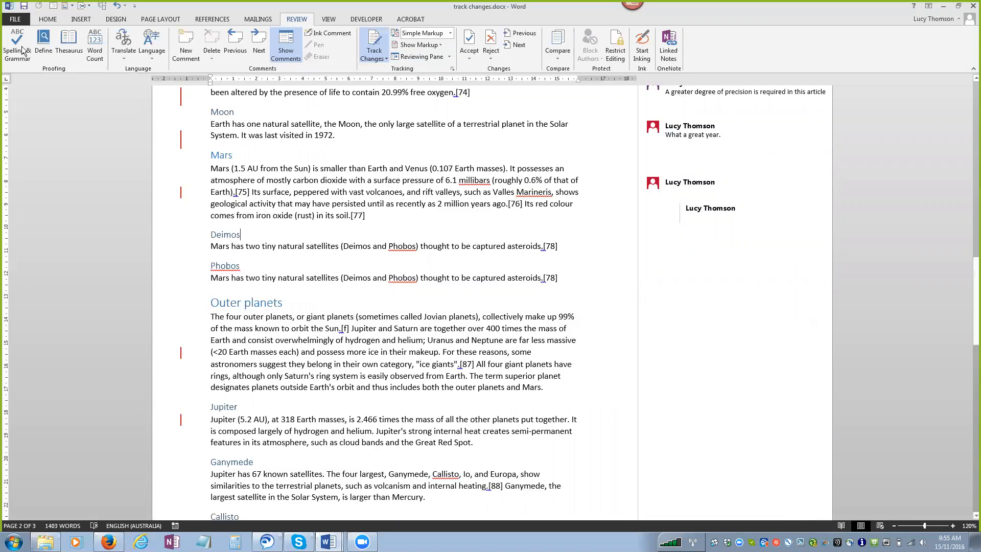
{"action": "left_click", "coordinate": [16, 20]}
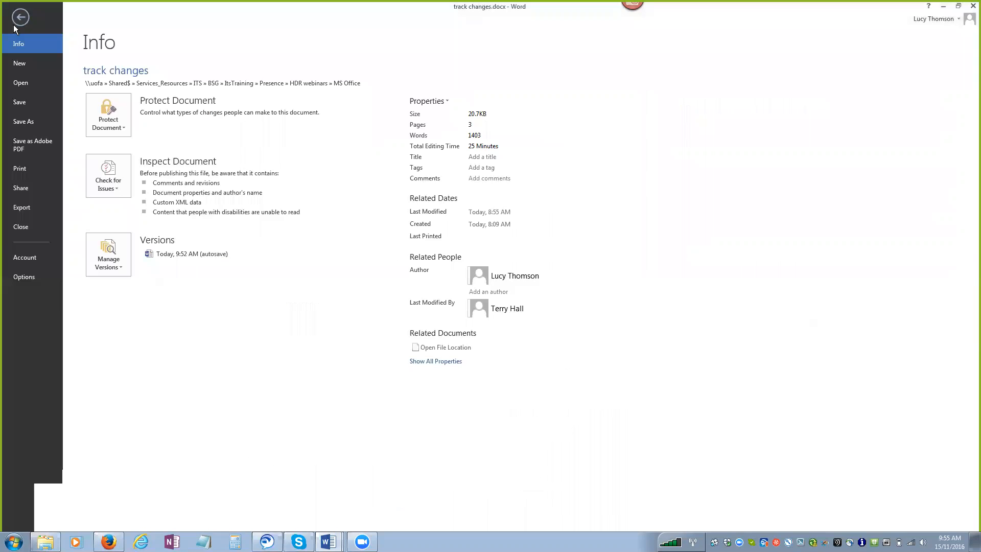
{"action": "left_click", "coordinate": [481, 185]}
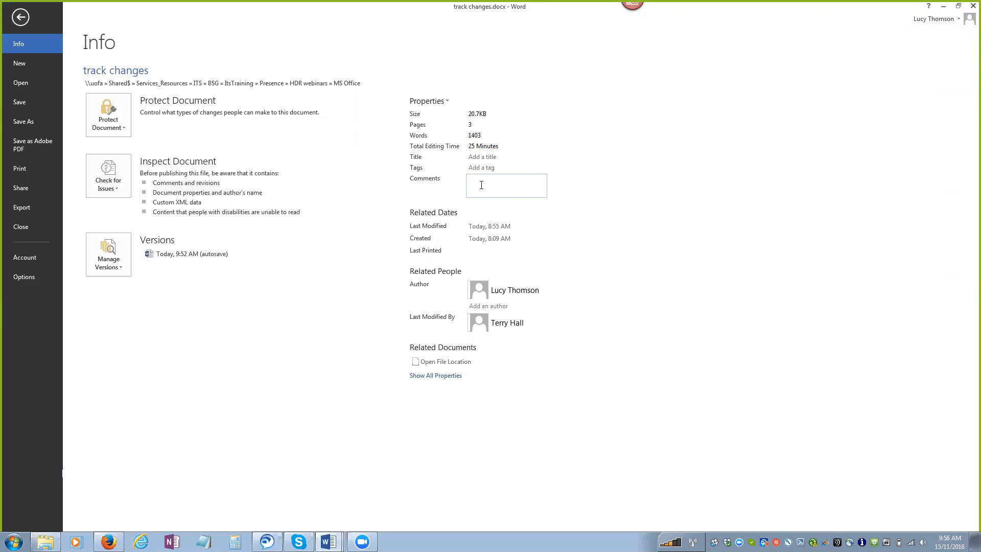
{"action": "type", "text": "would put info in here"}
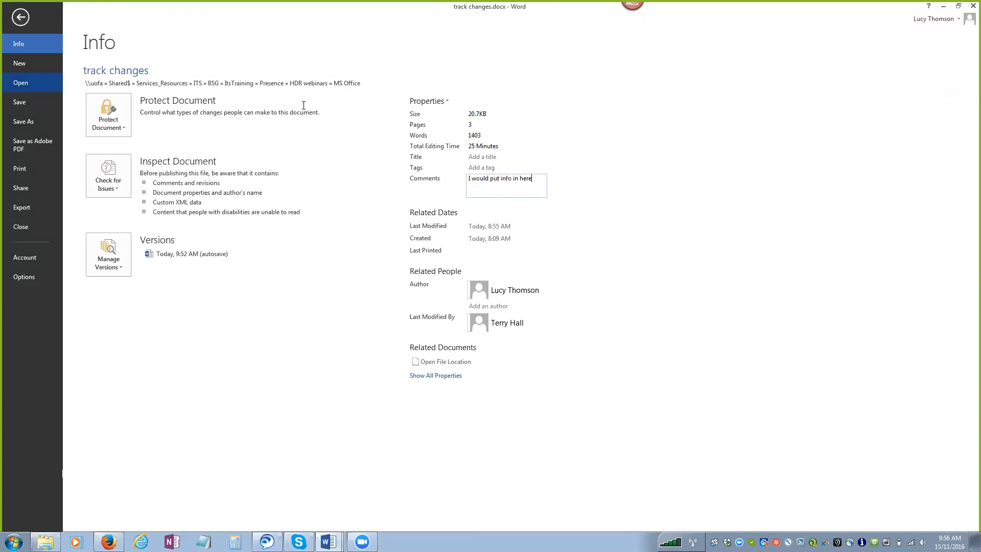
{"action": "key", "text": "Escape"}
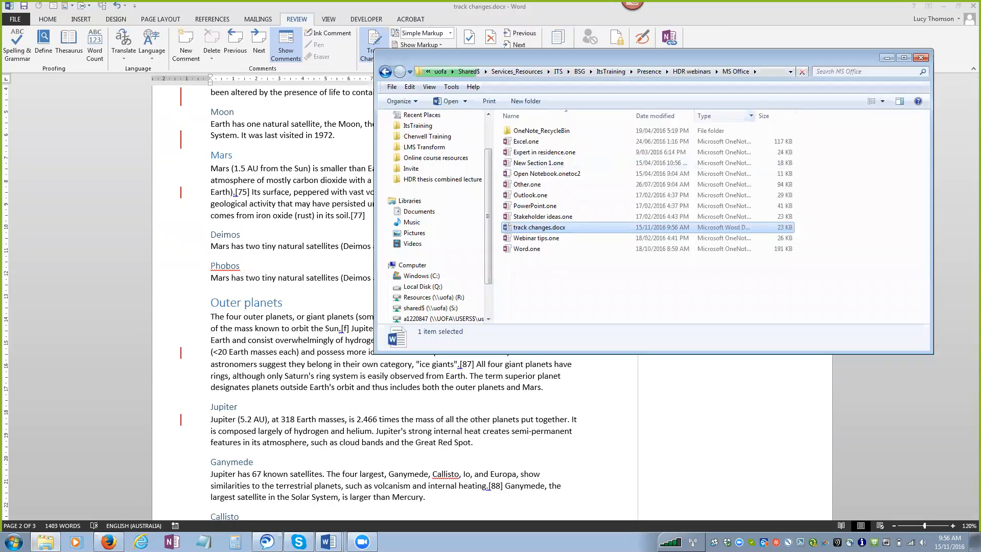
{"action": "right_click", "coordinate": [722, 117]}
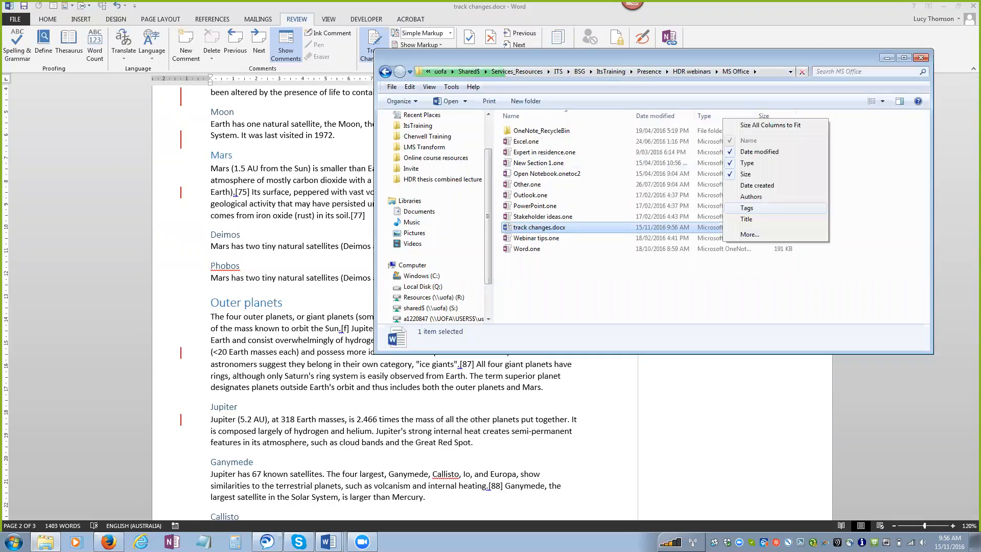
{"action": "left_click", "coordinate": [750, 234]}
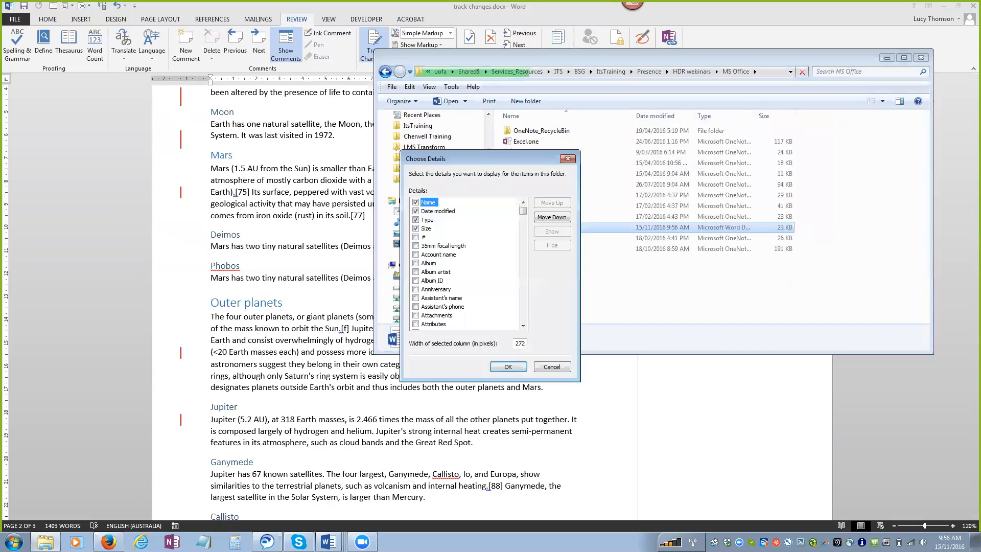
{"action": "key", "text": "Escape"}
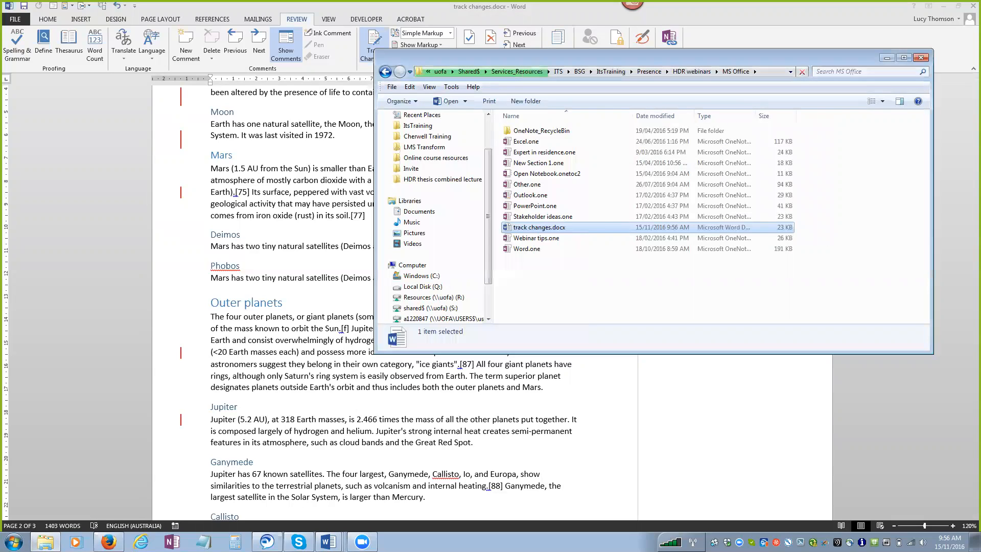
Add the Comments column to the MS Office folder's file list, and return to track changes.docx
{"action": "right_click", "coordinate": [708, 116]}
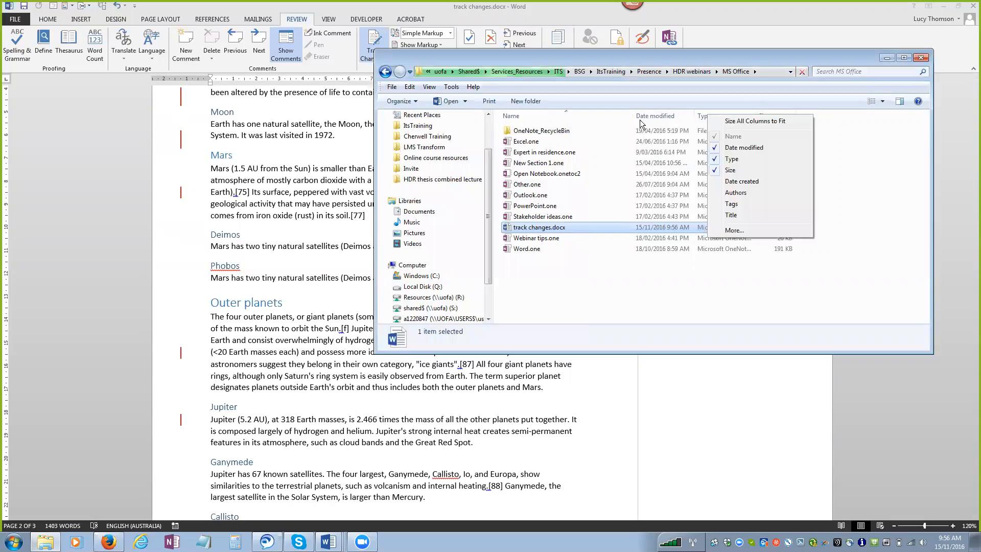
{"action": "left_click", "coordinate": [734, 230]}
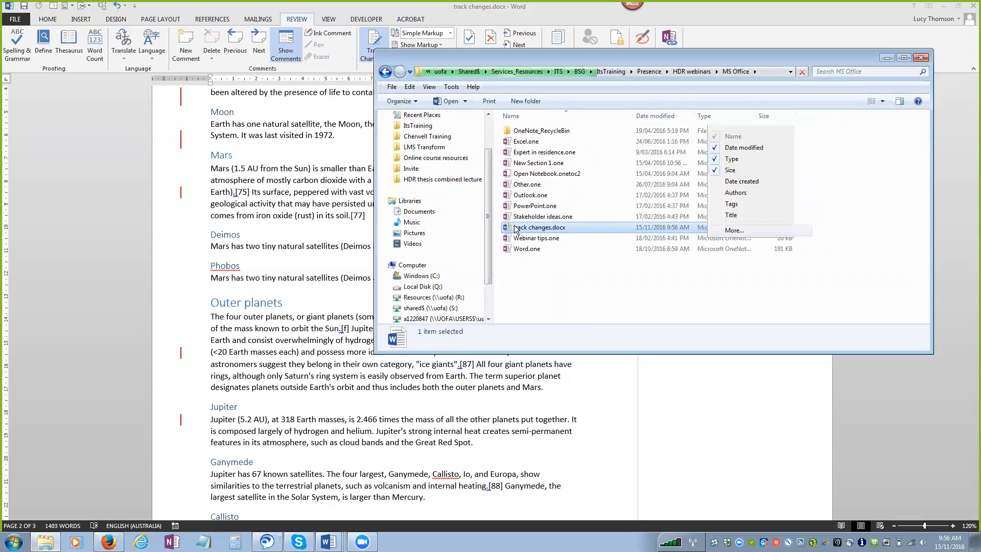
{"action": "left_click", "coordinate": [455, 246]}
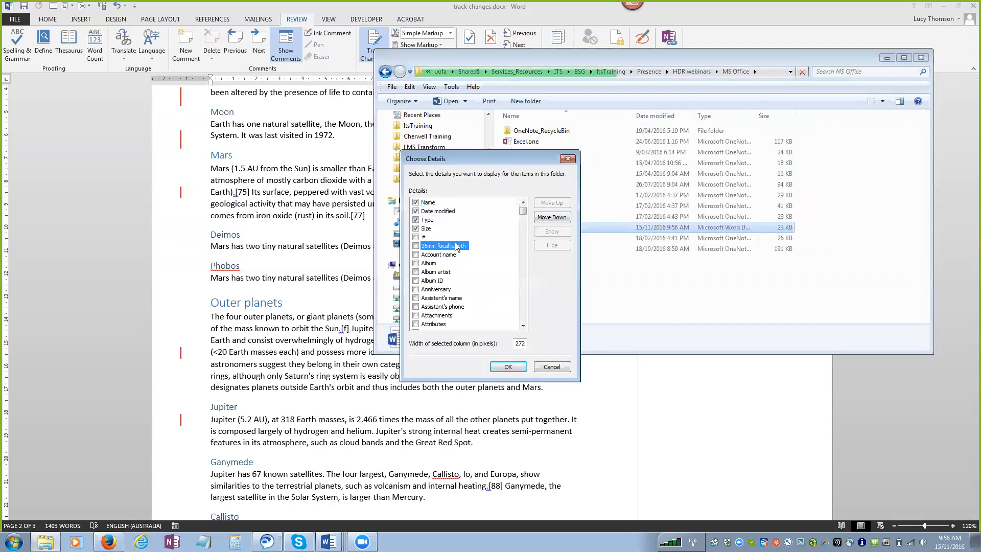
{"action": "key", "text": "c"}
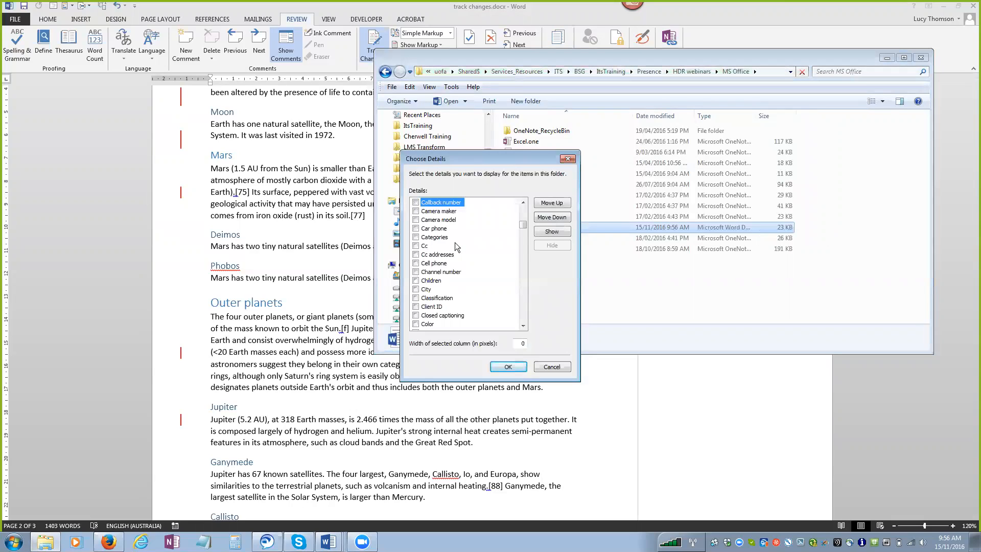
{"action": "type", "text": "com"}
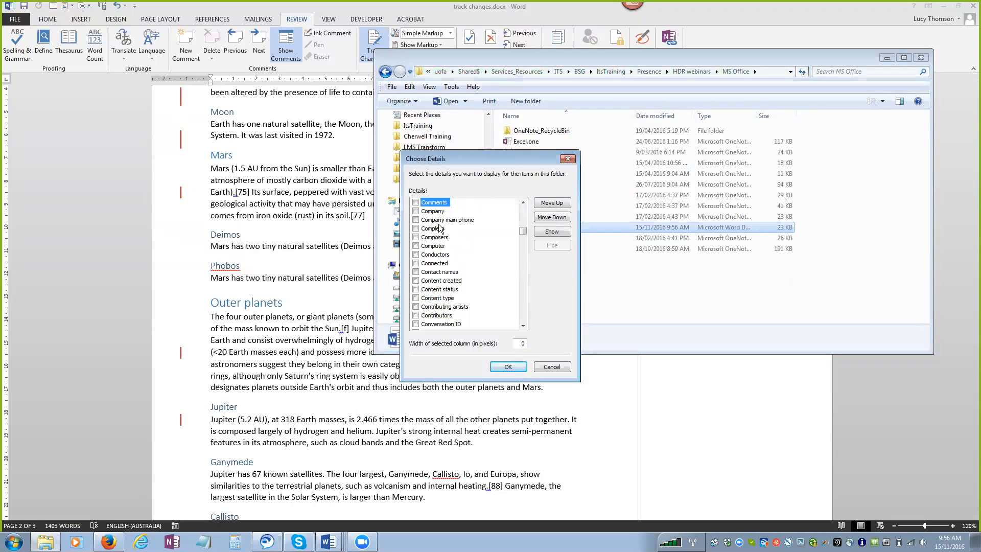
{"action": "left_click", "coordinate": [415, 202]}
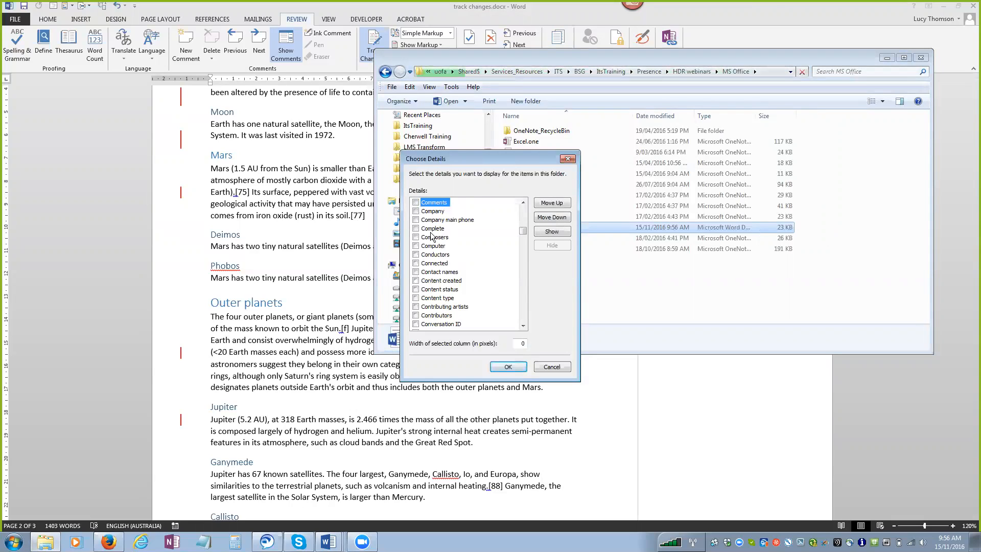
{"action": "left_click", "coordinate": [508, 367]}
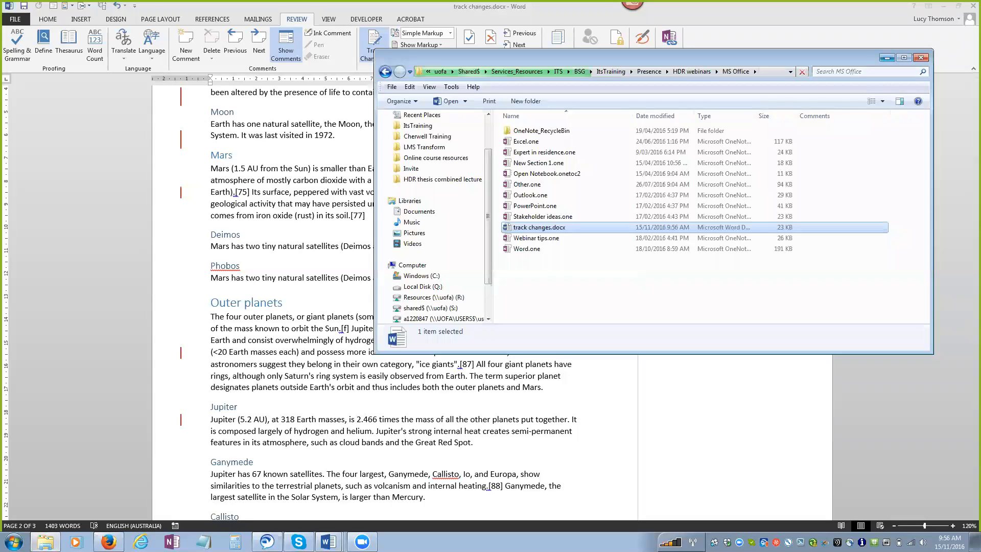
{"action": "left_click", "coordinate": [887, 57]}
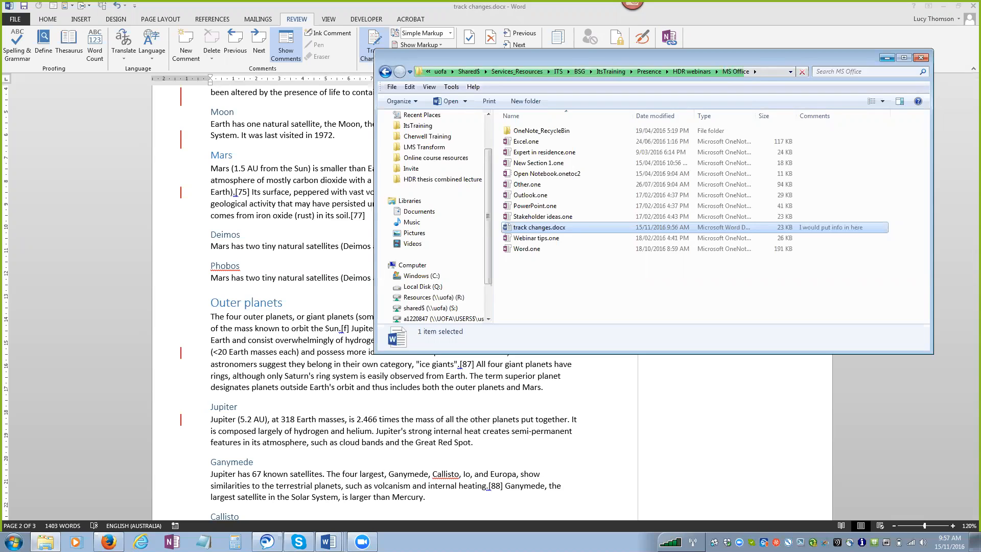
{"action": "left_click", "coordinate": [886, 58]}
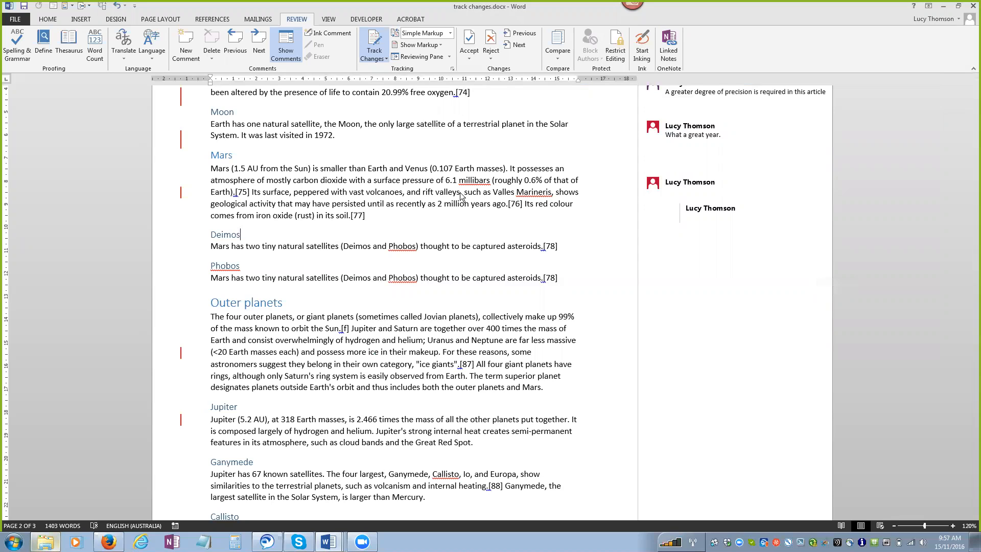
Switch back to the MS Office folder in Explorer and open the previous versions of track changes.docx
{"action": "key", "text": "alt+Tab"}
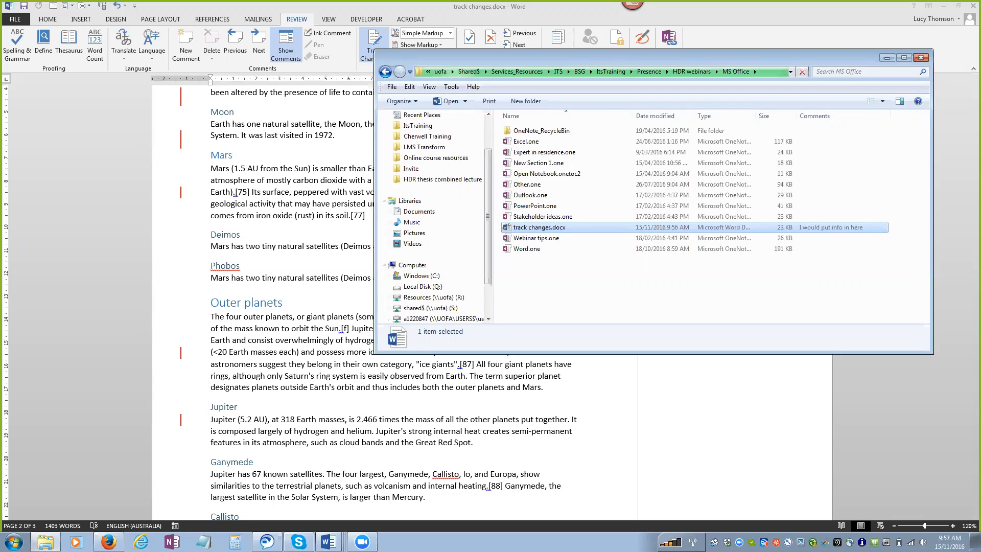
{"action": "right_click", "coordinate": [531, 229]}
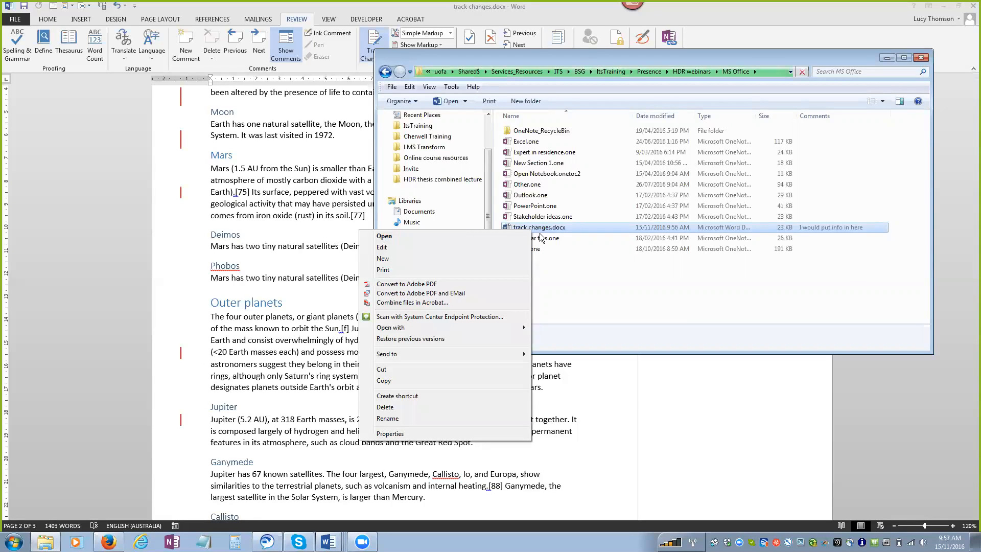
{"action": "left_click", "coordinate": [438, 340]}
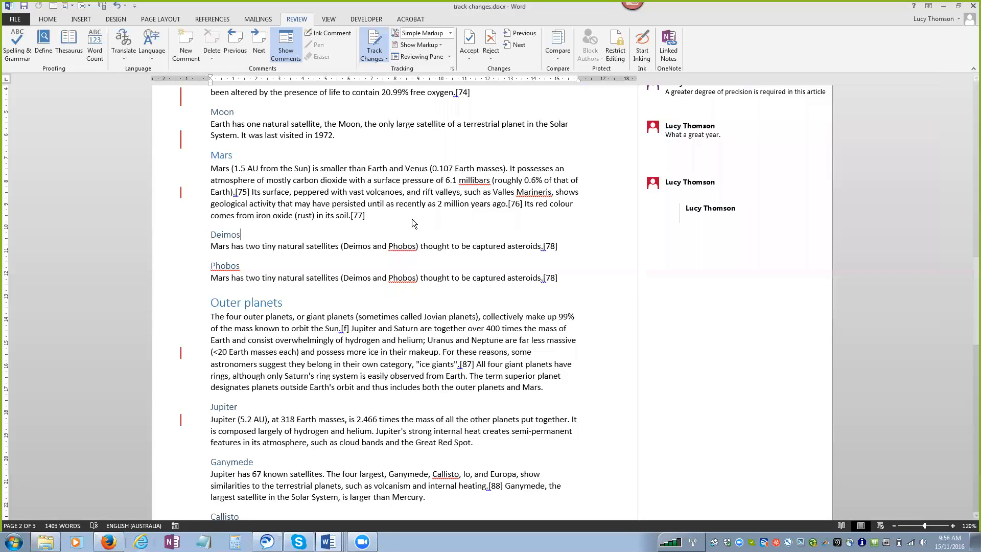
Switch to Webinar.docx in Word Online and review its Edit Activity list
{"action": "key", "text": "alt+Tab"}
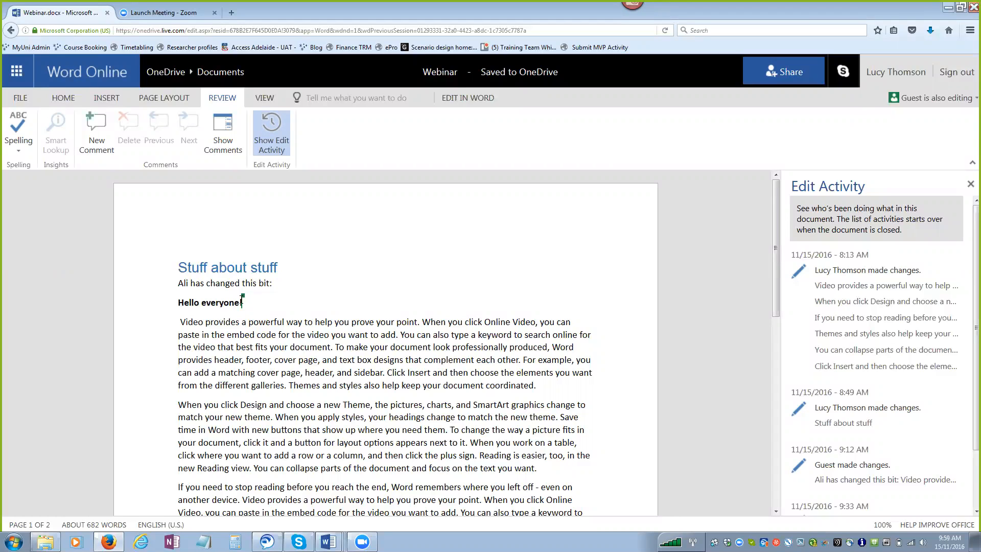
{"action": "mouse_move", "coordinate": [247, 297]}
{"action": "scroll", "coordinate": [876, 353], "scroll_direction": "down", "scroll_amount": 1}
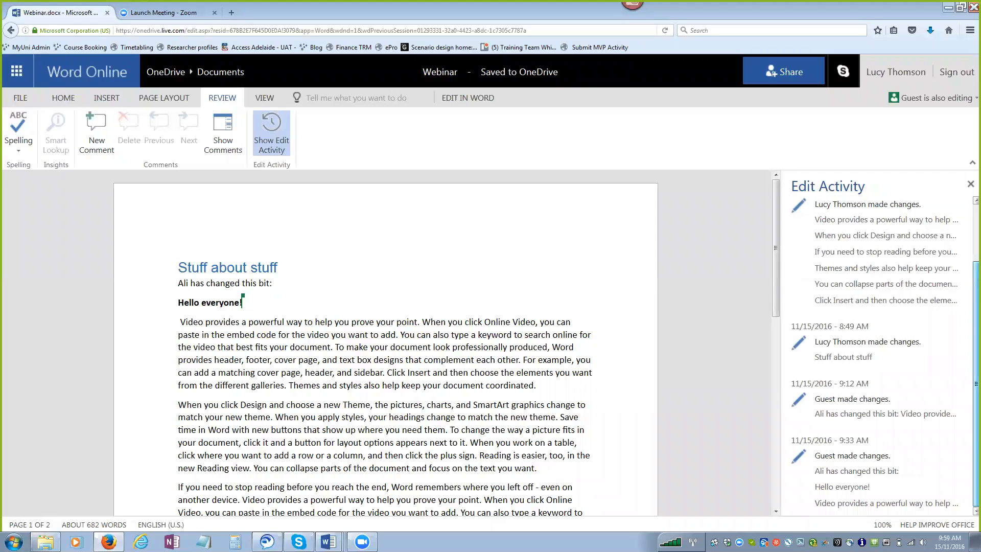
{"action": "scroll", "coordinate": [877, 353], "scroll_direction": "up", "scroll_amount": 1}
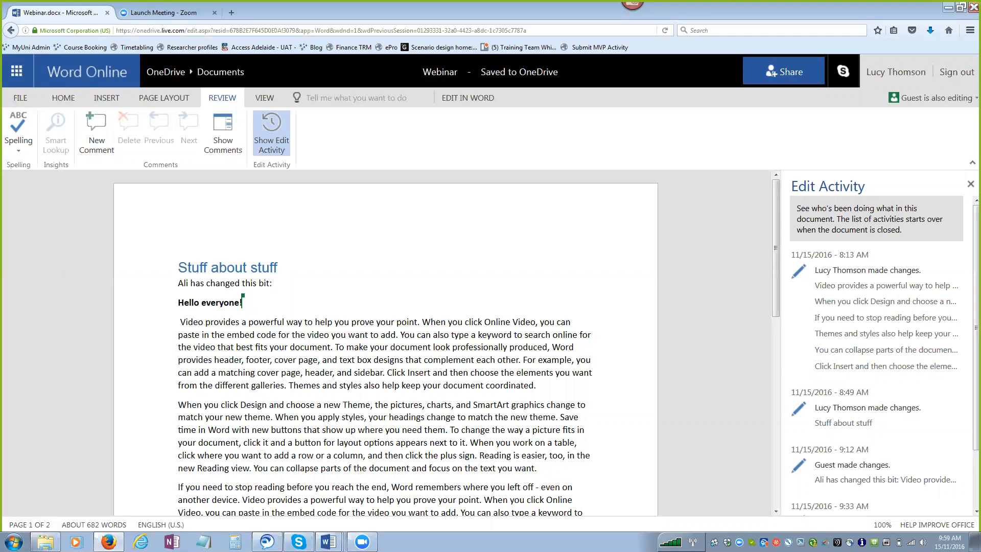
Return to track changes.docx in Word and cycle its markup display through Original, No Markup and Simple Markup, finishing on All Markup
{"action": "left_click", "coordinate": [329, 542]}
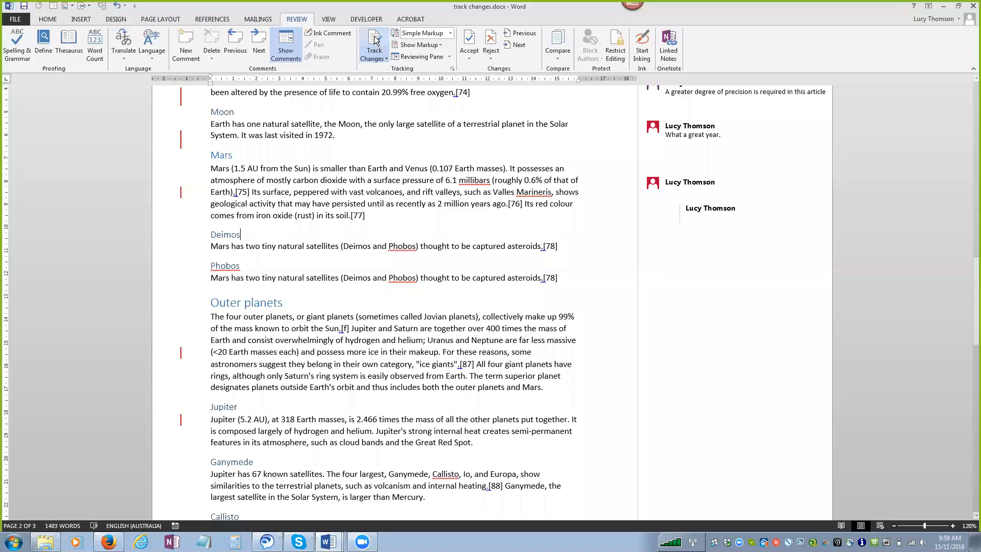
{"action": "scroll", "coordinate": [414, 122], "scroll_direction": "up", "scroll_amount": 2}
{"action": "left_click", "coordinate": [450, 32]}
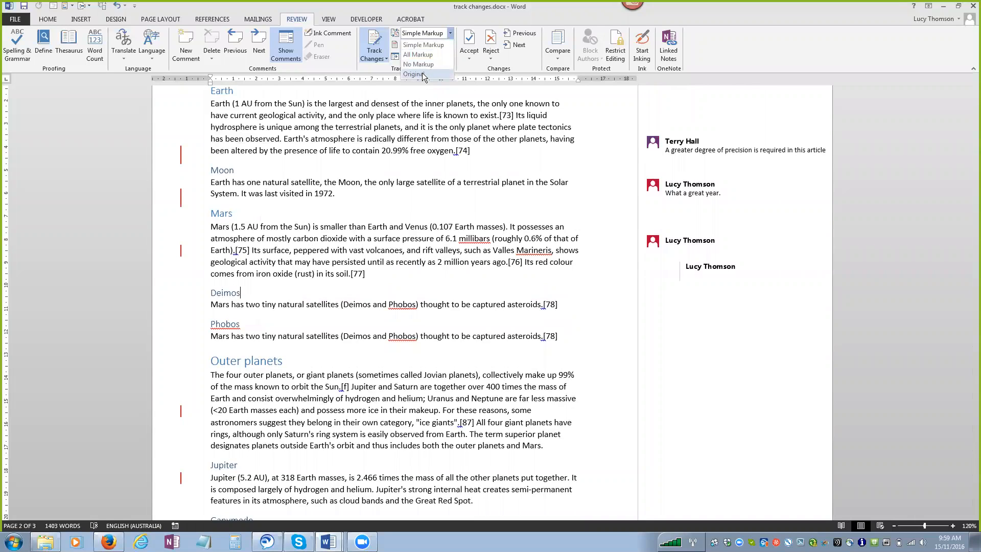
{"action": "left_click", "coordinate": [422, 73]}
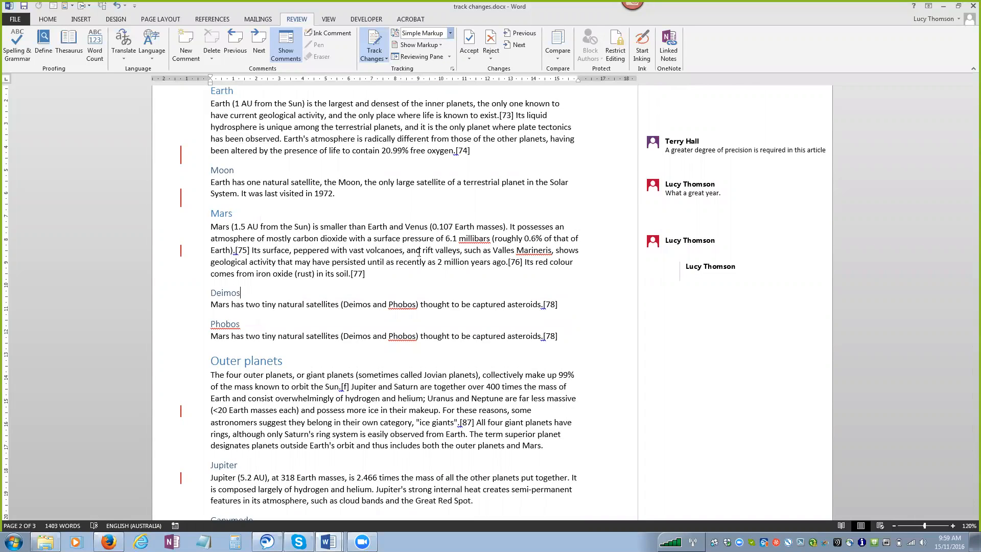
{"action": "left_click", "coordinate": [449, 34]}
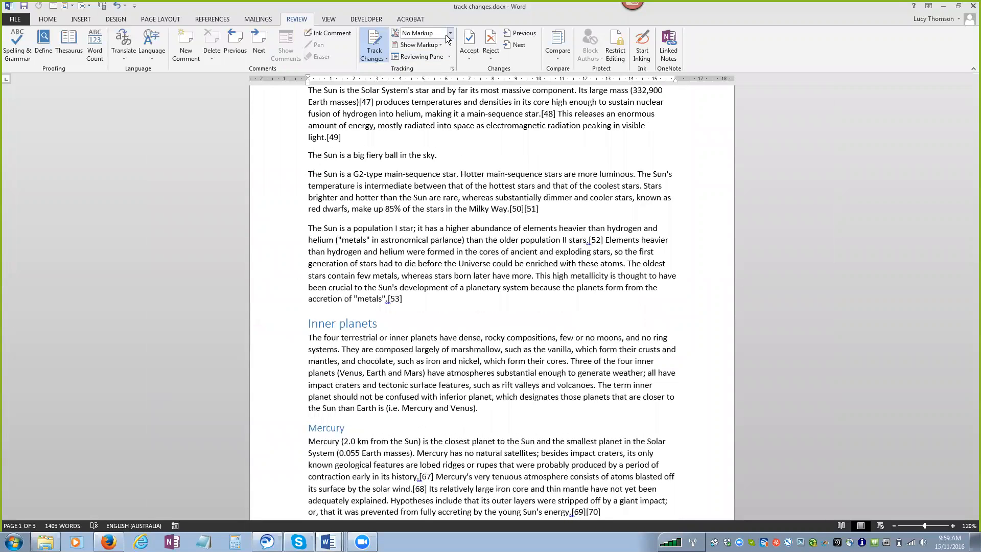
{"action": "left_click", "coordinate": [447, 34]}
{"action": "left_click", "coordinate": [424, 55]}
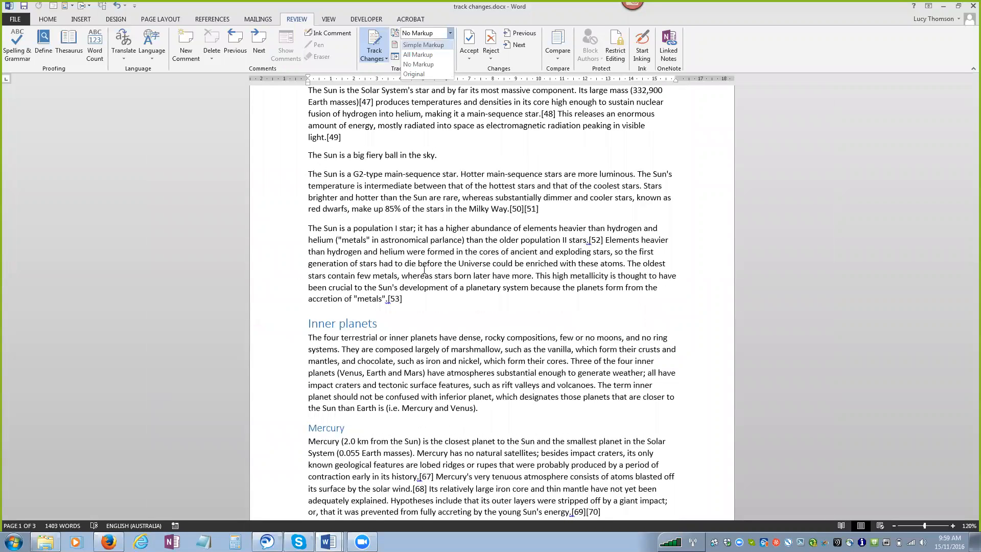
{"action": "left_click", "coordinate": [449, 34]}
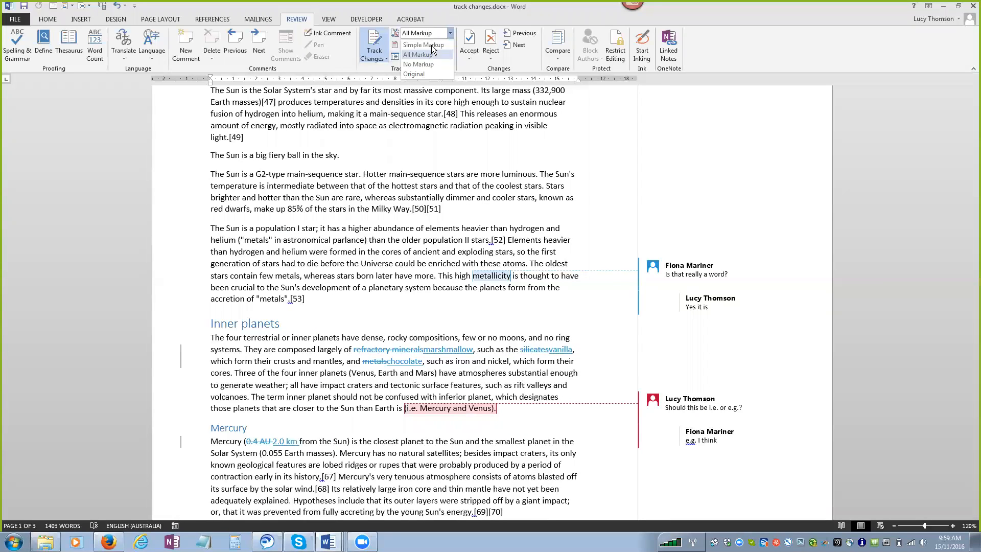
{"action": "left_click", "coordinate": [431, 45]}
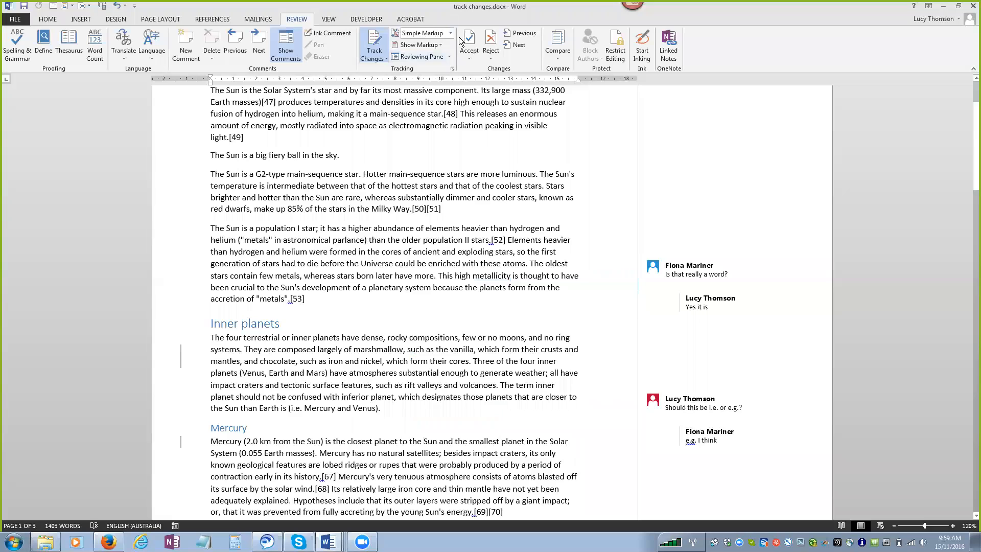
{"action": "left_click", "coordinate": [450, 33]}
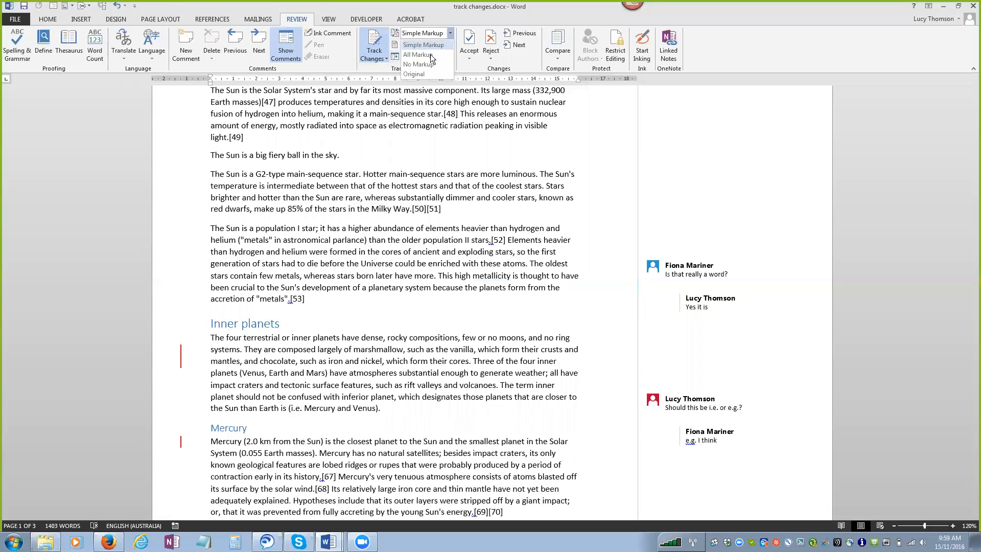
{"action": "left_click", "coordinate": [430, 55]}
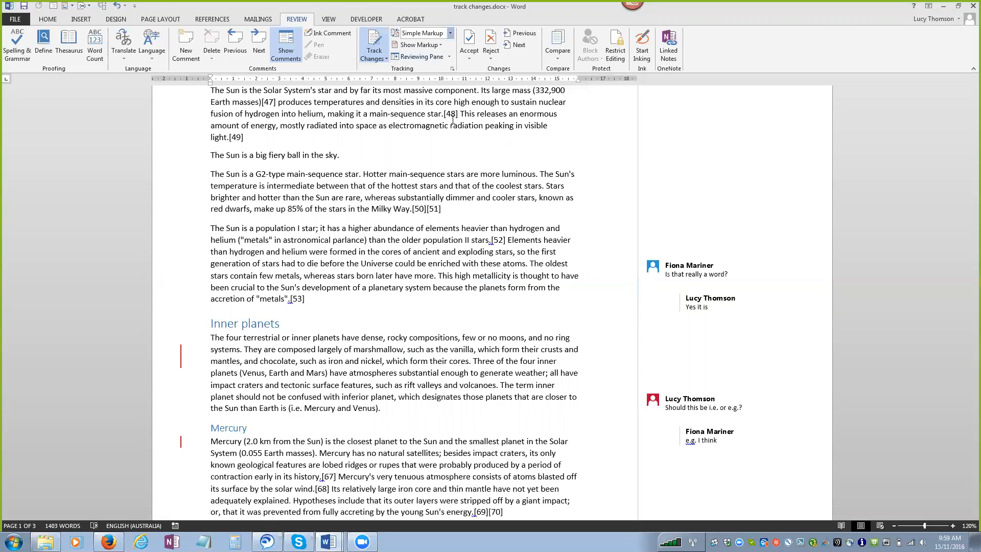
Inspect the Track Changes options, including the user name settings and advanced markup options, and close them without changes
{"action": "left_click", "coordinate": [452, 69]}
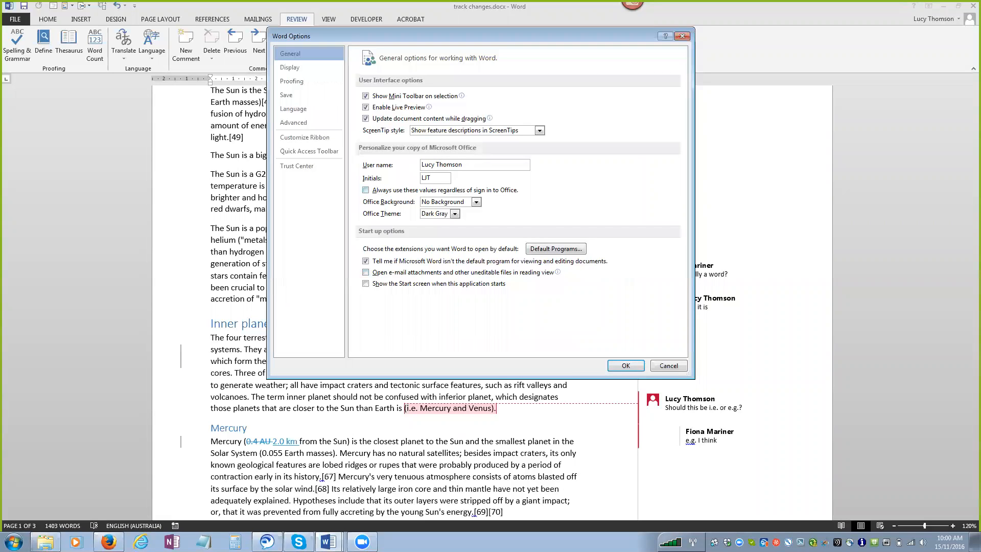
{"action": "key", "text": "Escape"}
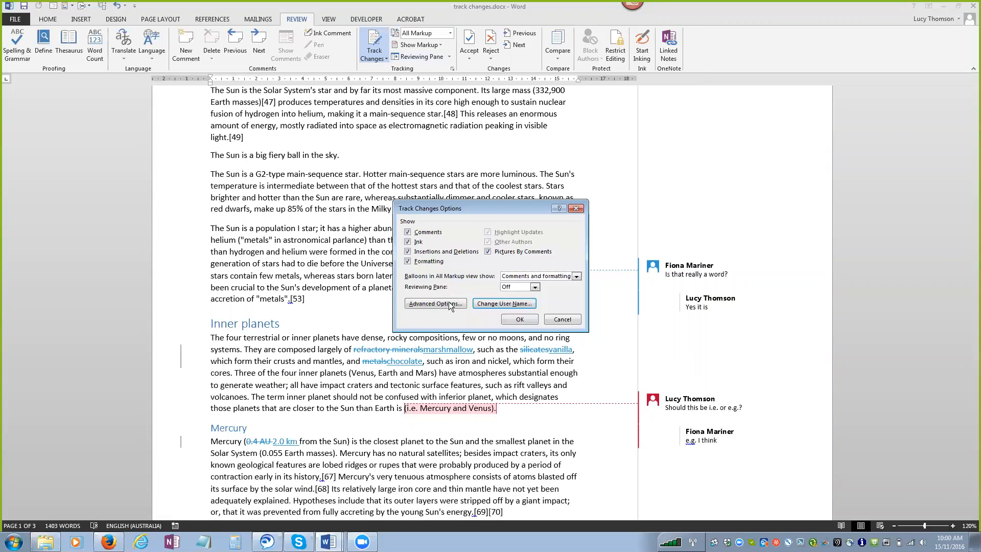
{"action": "left_click", "coordinate": [446, 304]}
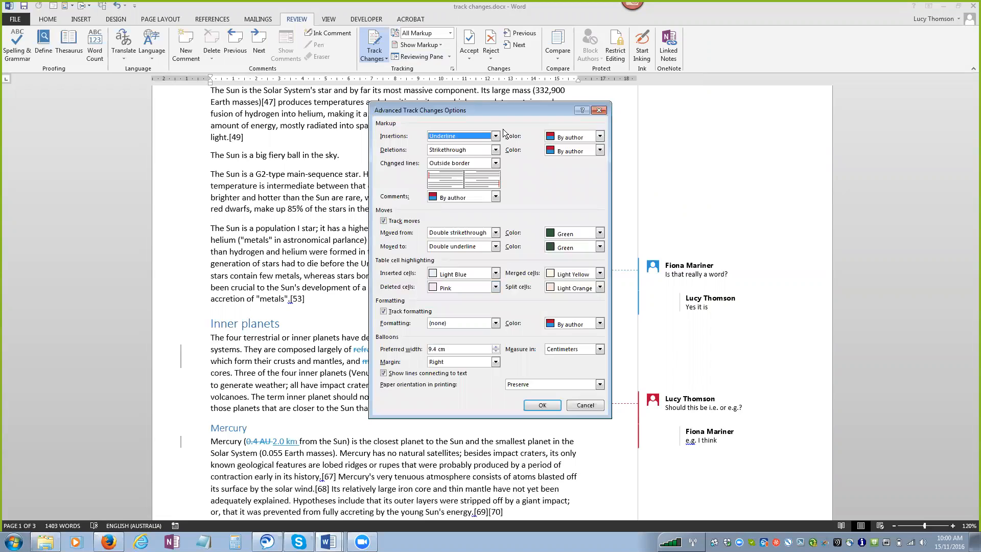
{"action": "left_click", "coordinate": [598, 112]}
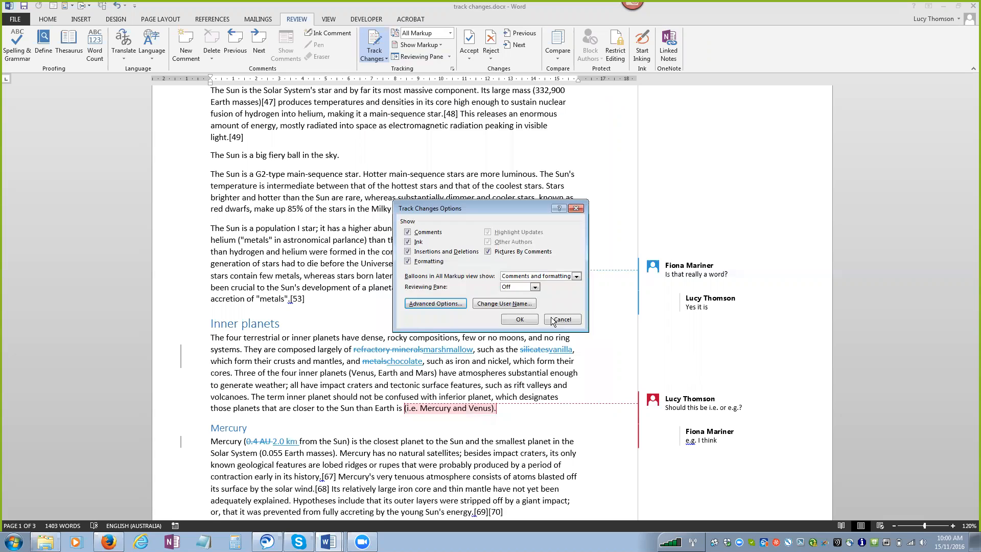
{"action": "left_click", "coordinate": [561, 318]}
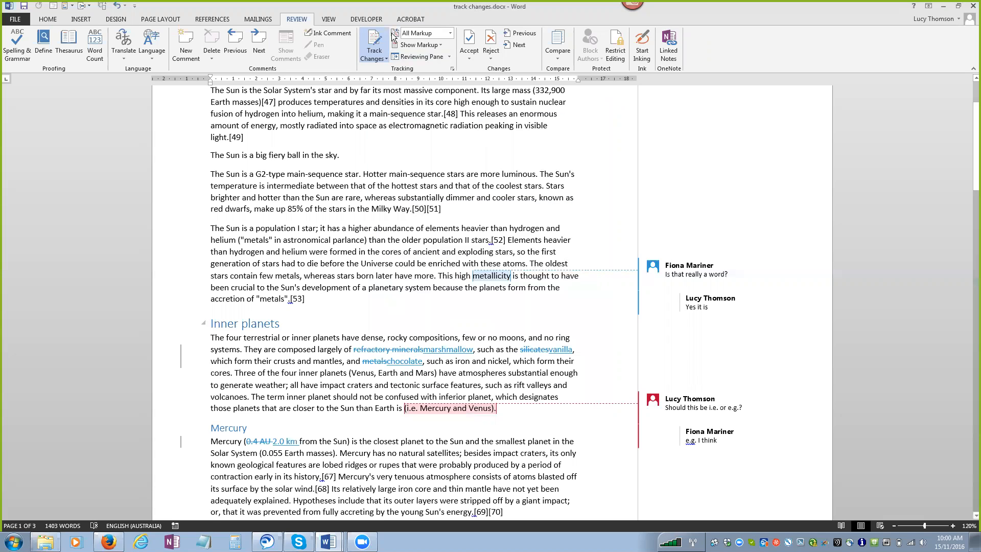
Look through the Show Markup filter choices, and briefly show and hide the Reviewing Pane
{"action": "left_click", "coordinate": [438, 45]}
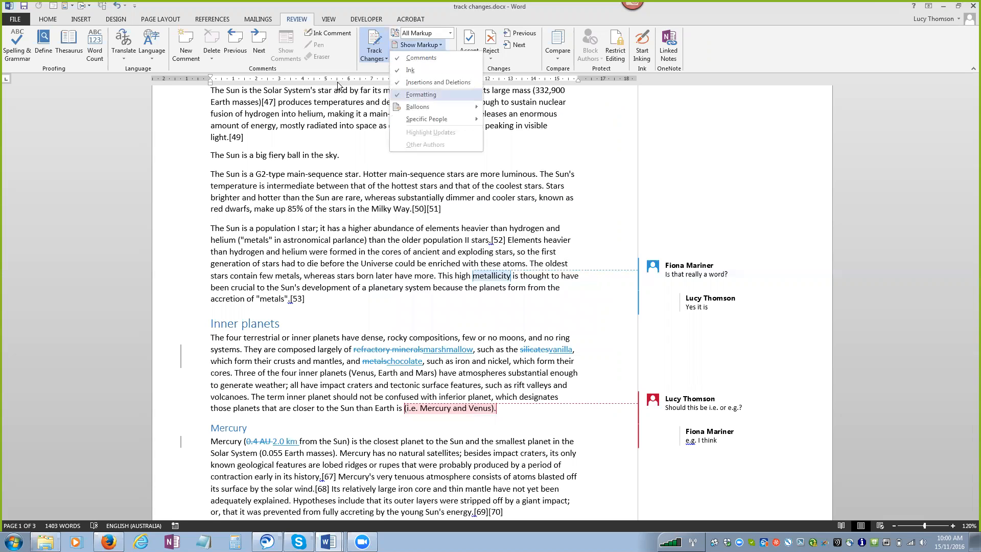
{"action": "left_click", "coordinate": [422, 59]}
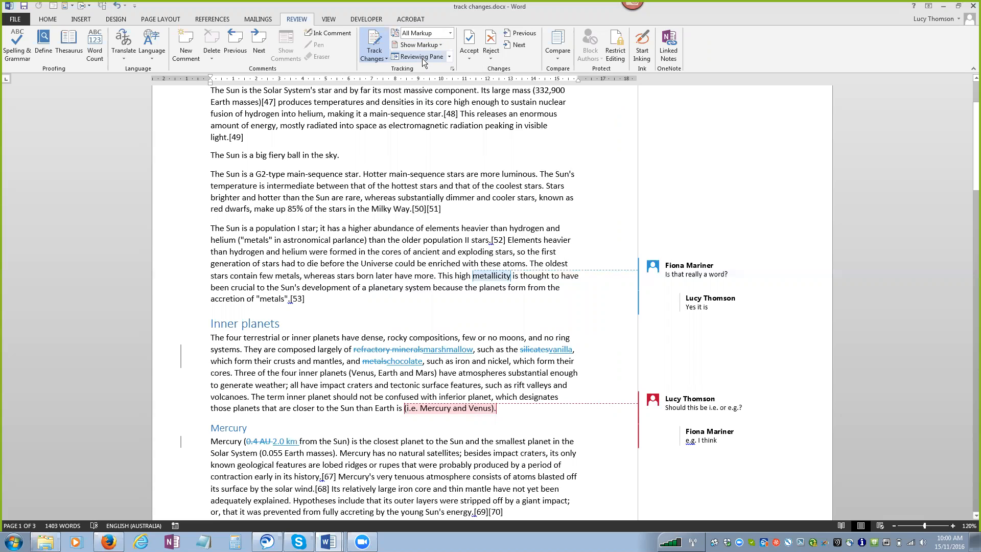
{"action": "left_click", "coordinate": [423, 58]}
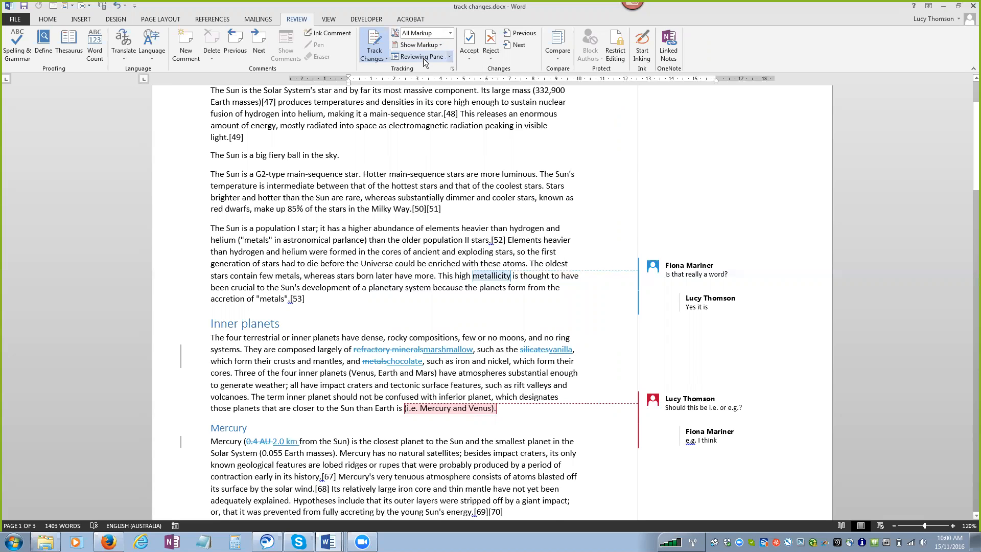
{"action": "left_click", "coordinate": [423, 59]}
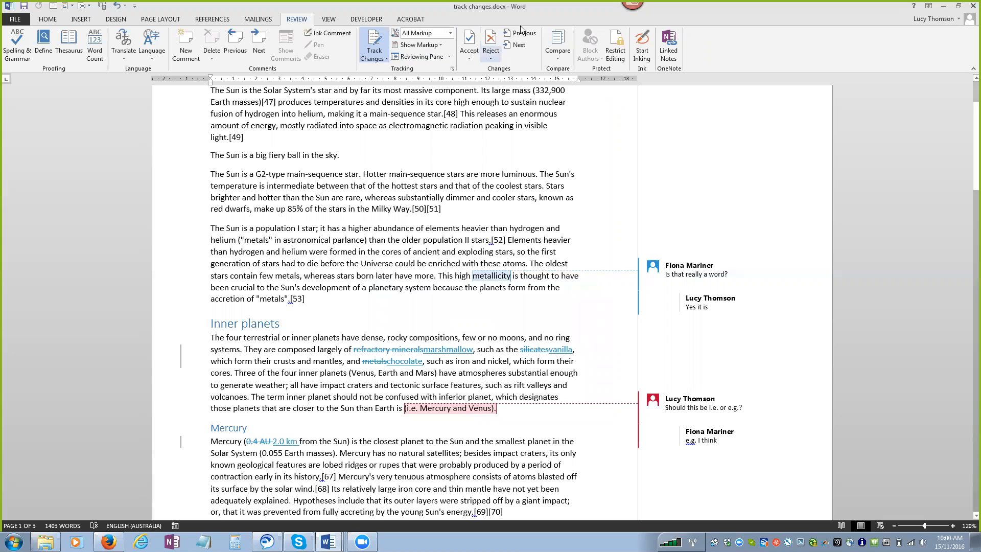